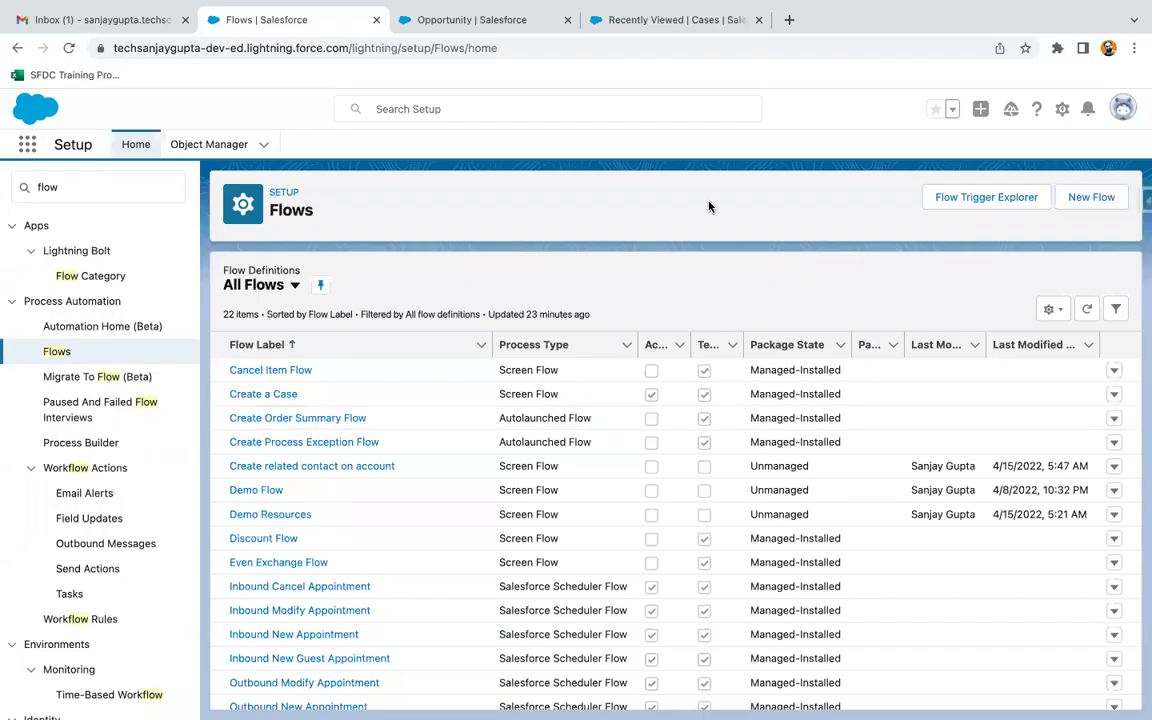
Step: Create a new flow of type Screen Flow from the New Flow dialog
click(1092, 197)
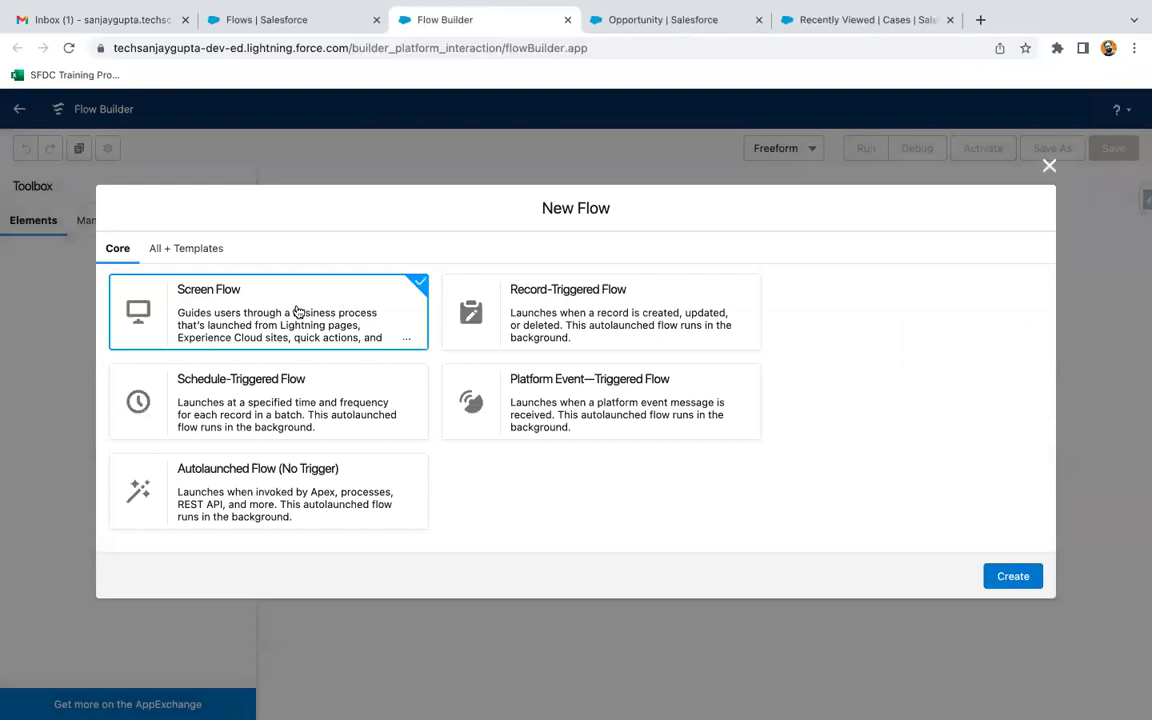
click(1008, 574)
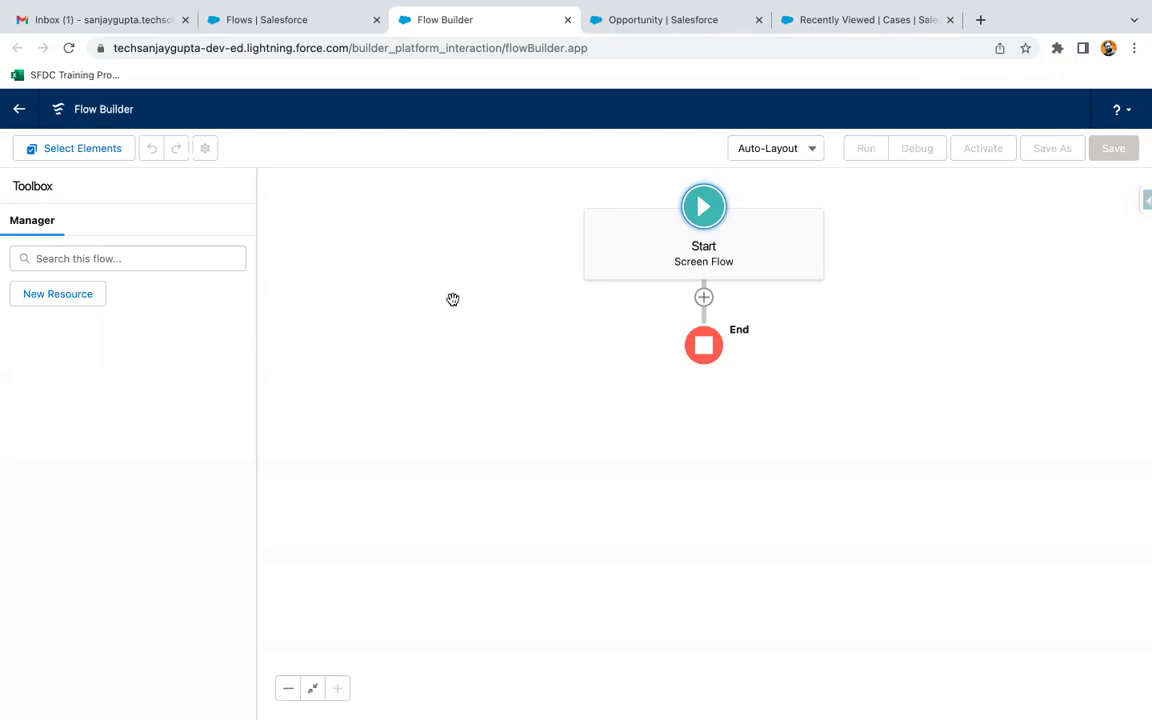
Step: Create a new Variable resource named recordId, data type Text, marked Available for input
click(55, 291)
click(317, 343)
click(320, 372)
text(recordId)
click(318, 393)
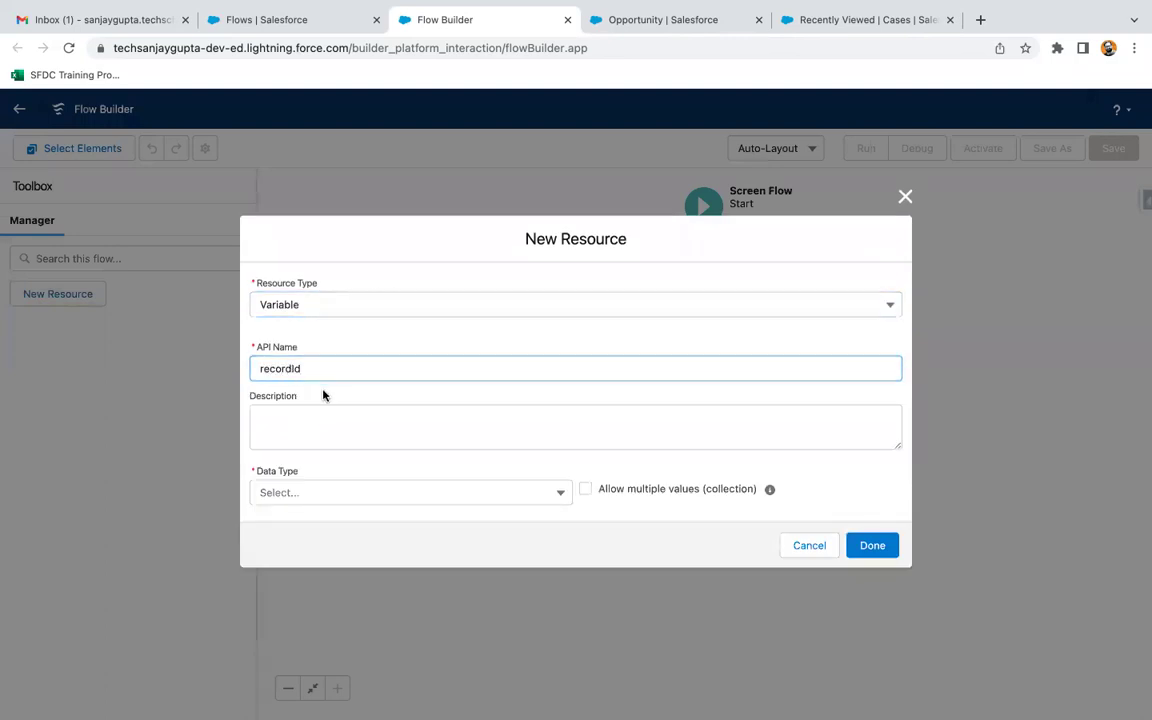
click(283, 370)
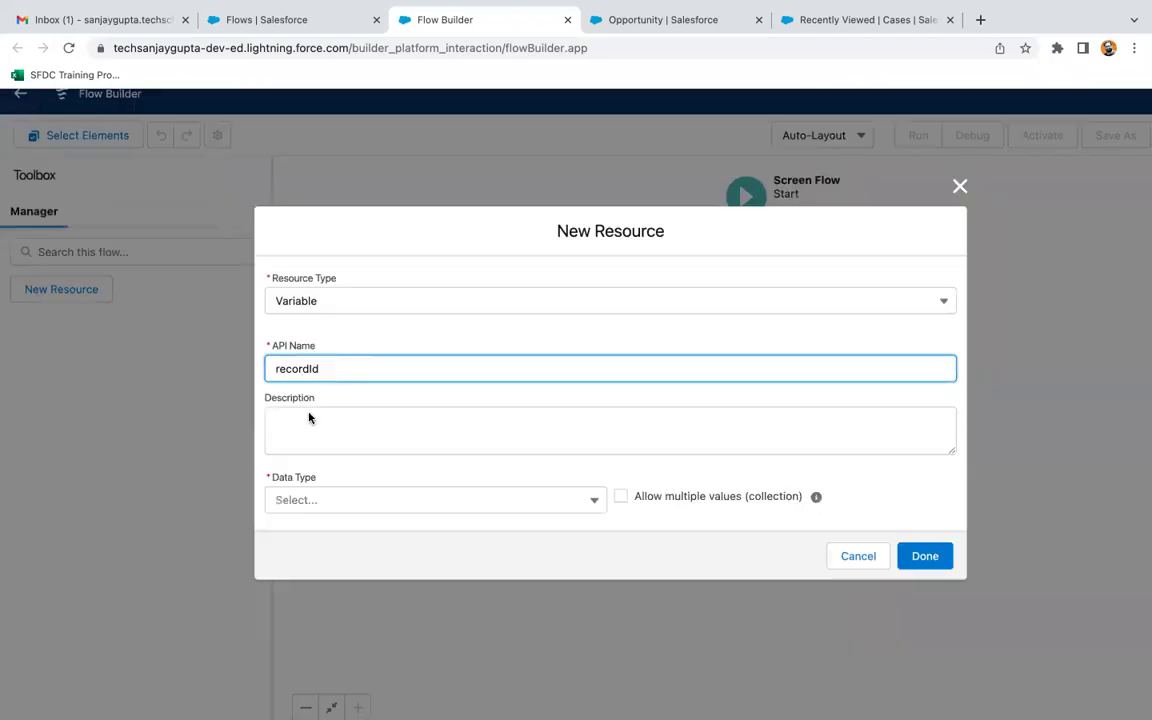
click(293, 635)
click(321, 272)
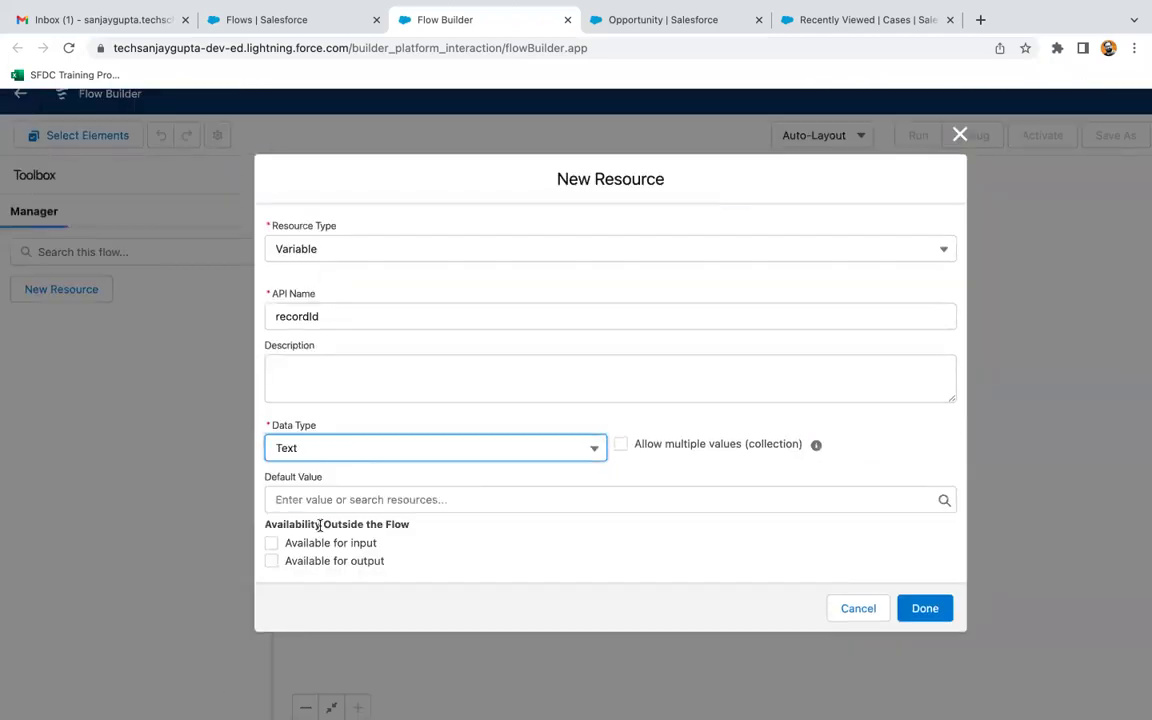
click(270, 542)
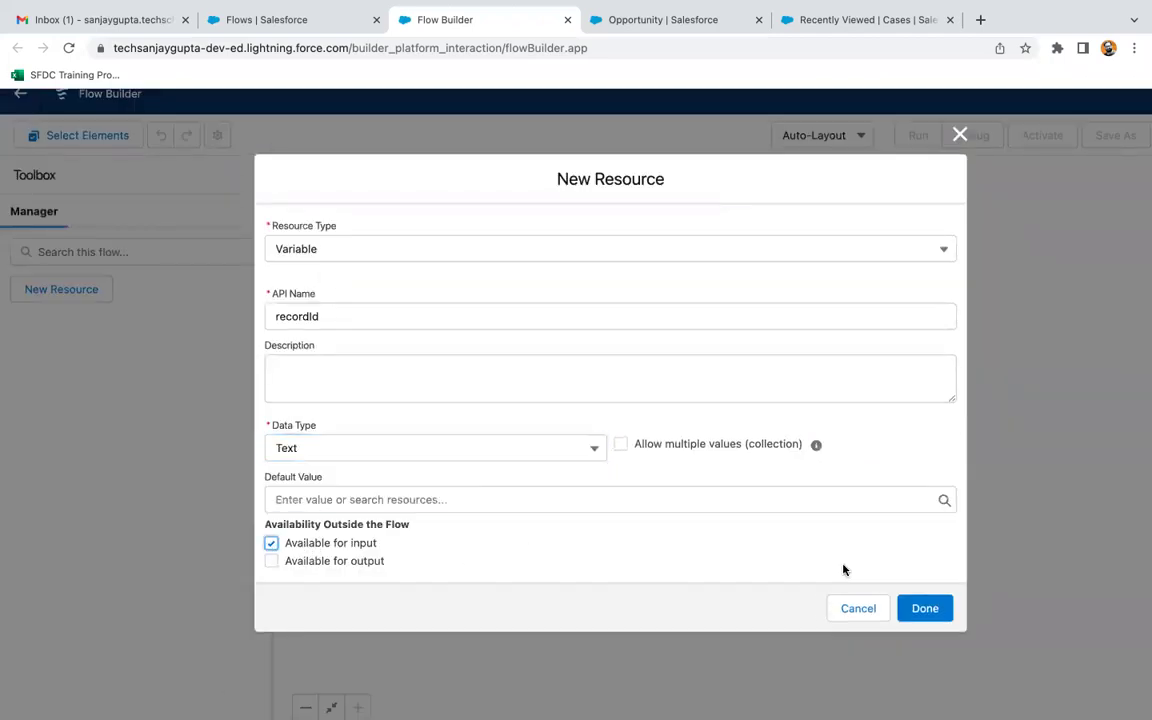
click(925, 608)
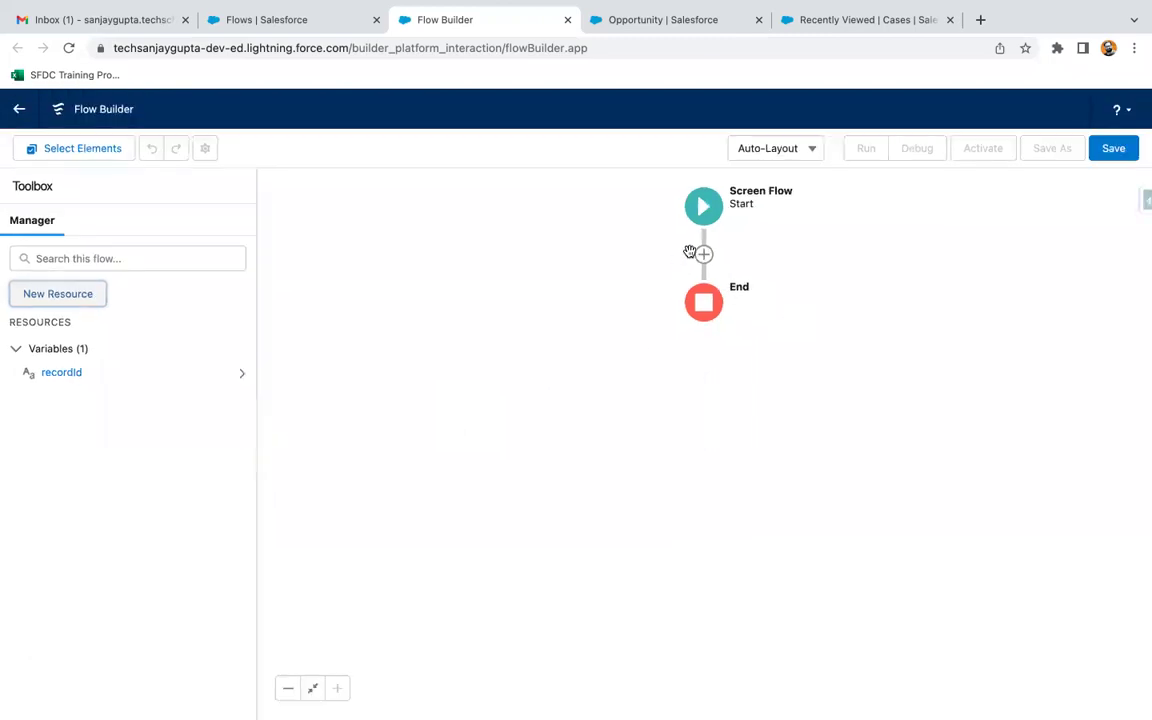
click(704, 255)
Step: Add a Screen element labelled 'Case Information', then switch to the Recently Viewed Cases tab
click(655, 362)
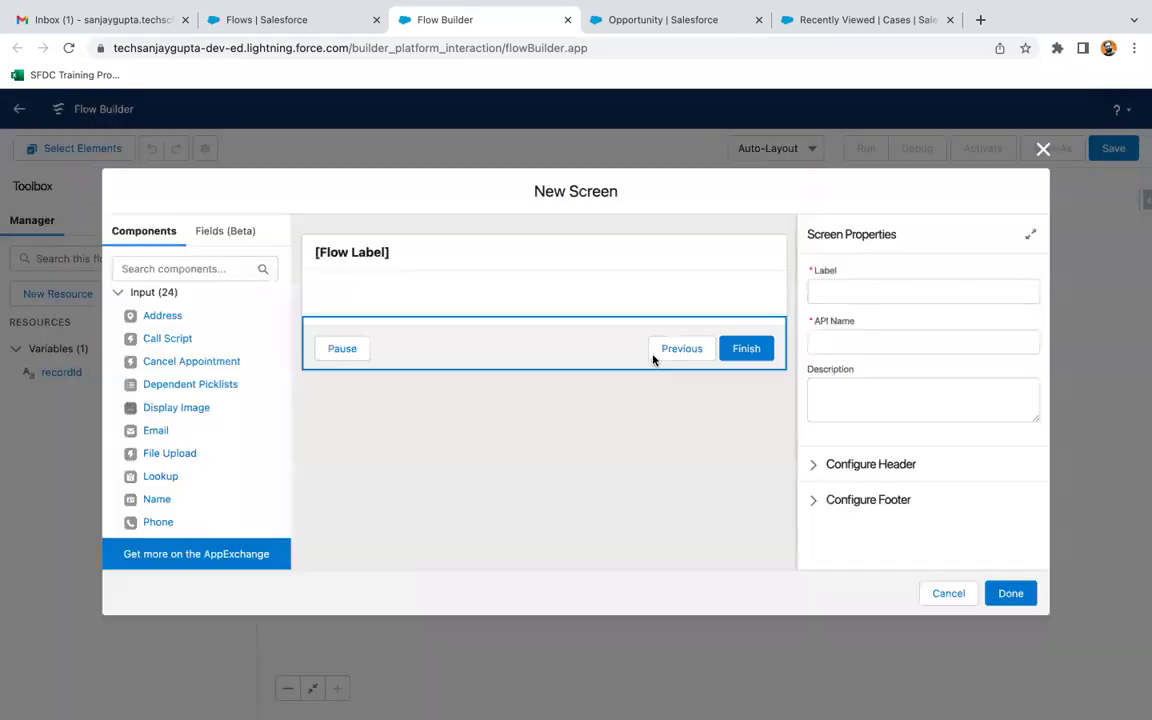
click(858, 289)
text(Case Information)
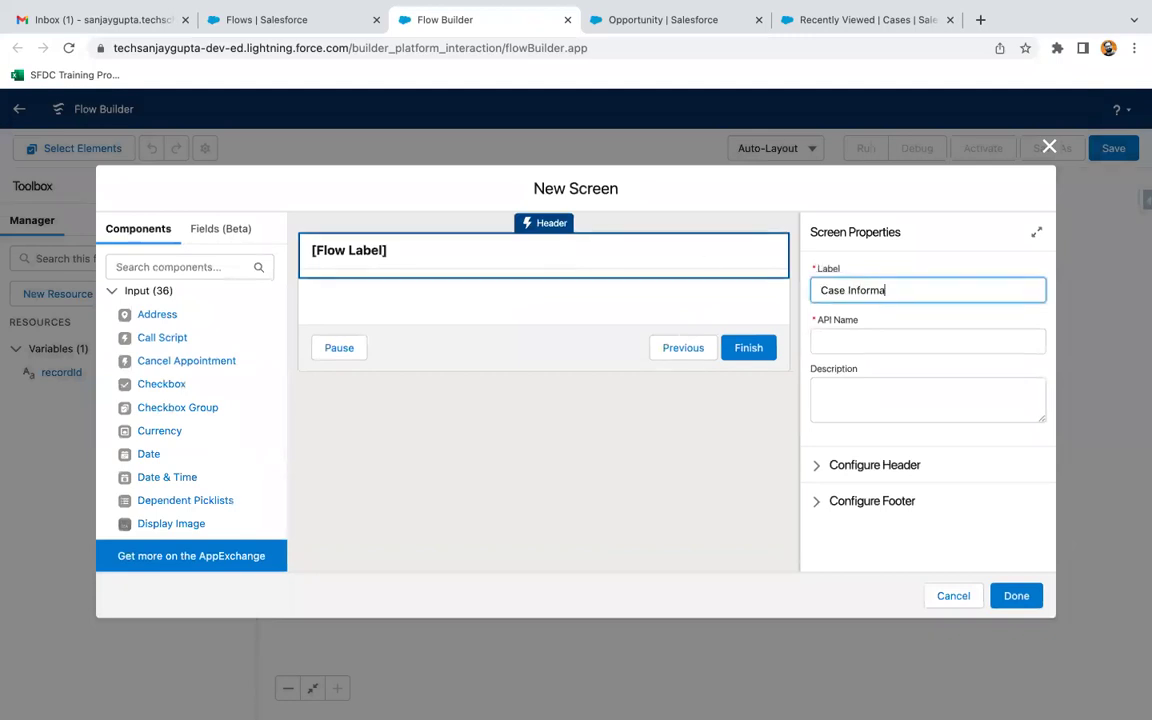
click(852, 321)
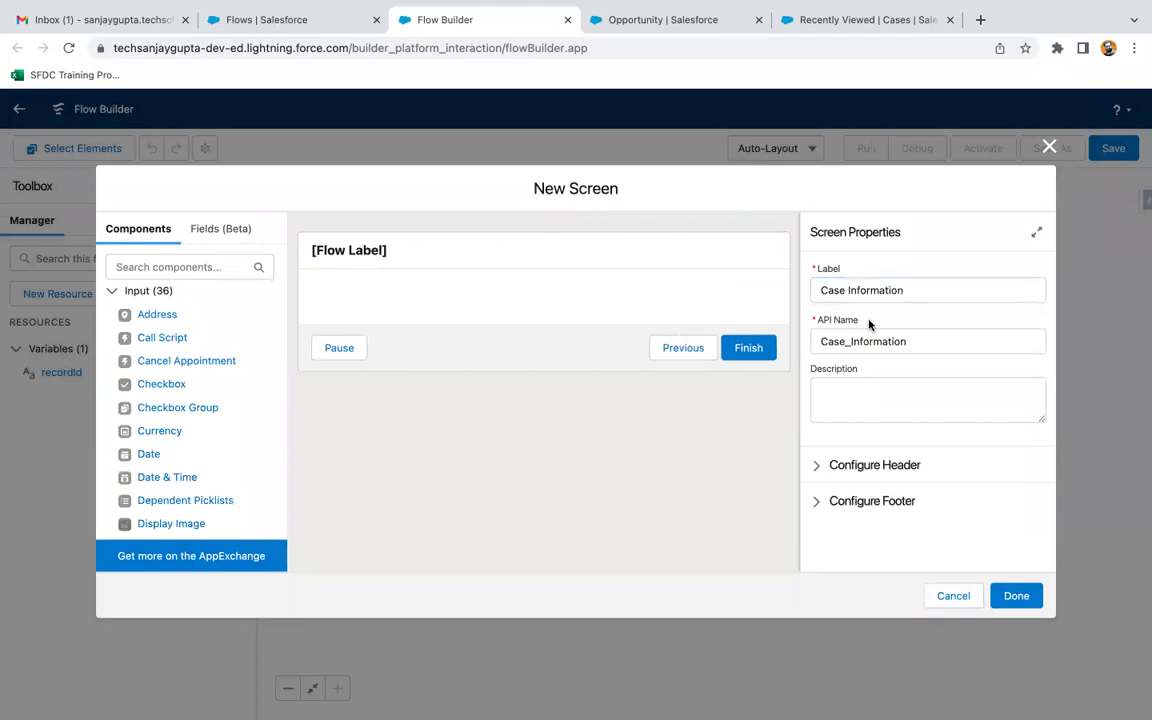
click(865, 24)
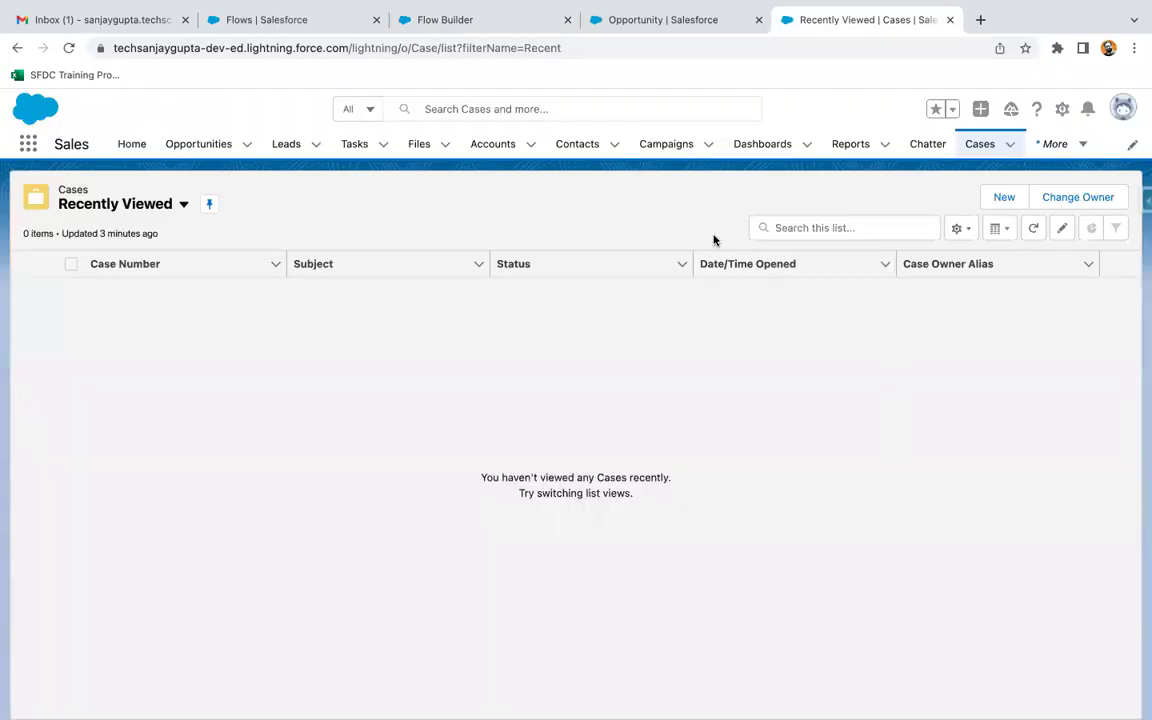
Step: On a New Case form, check the Status and Case Origin values, then discard it and return to Flow Builder
click(1000, 197)
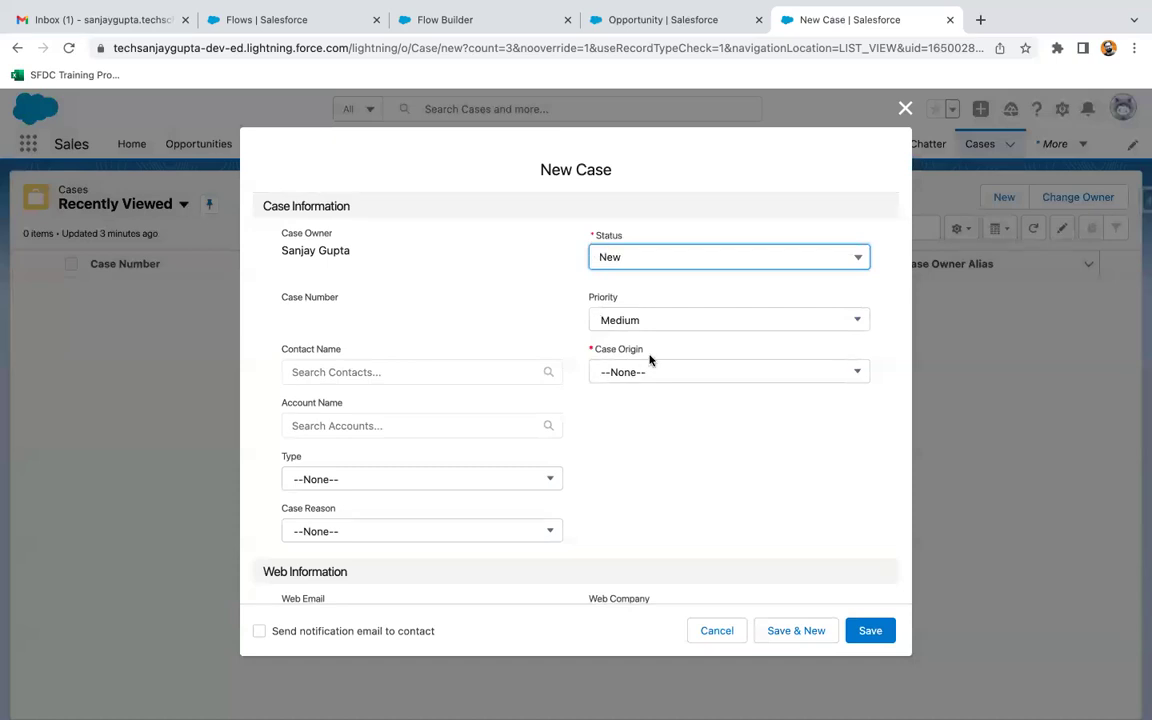
click(655, 265)
click(530, 288)
click(610, 384)
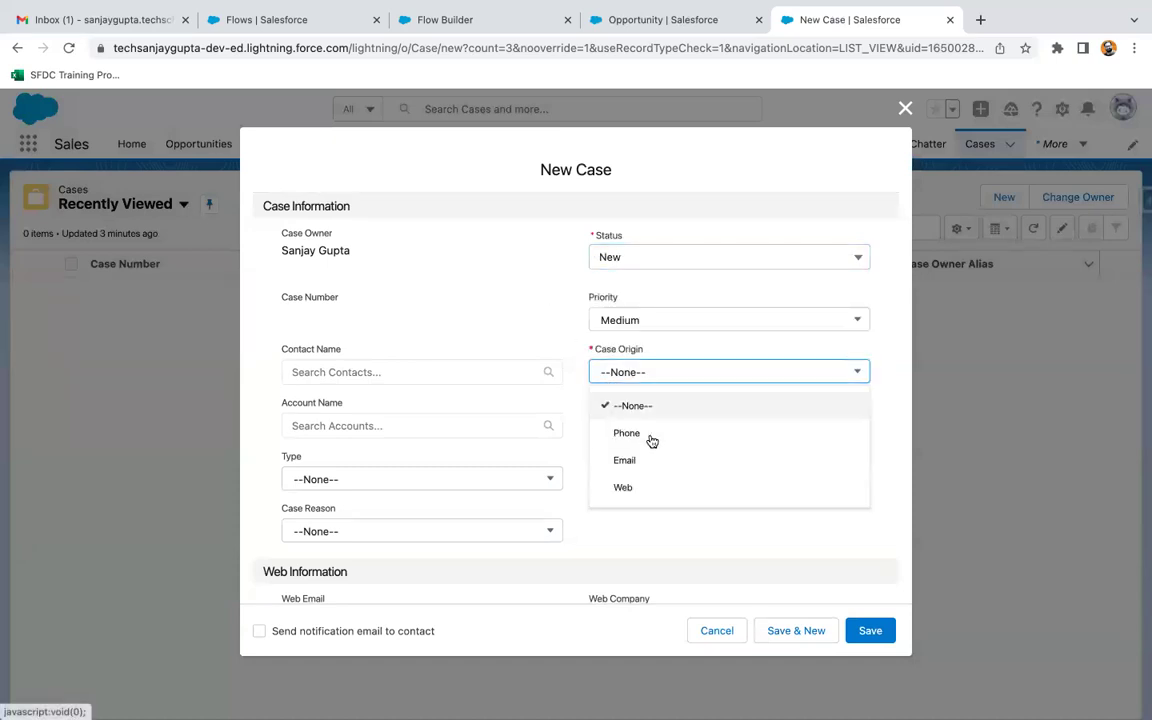
click(712, 563)
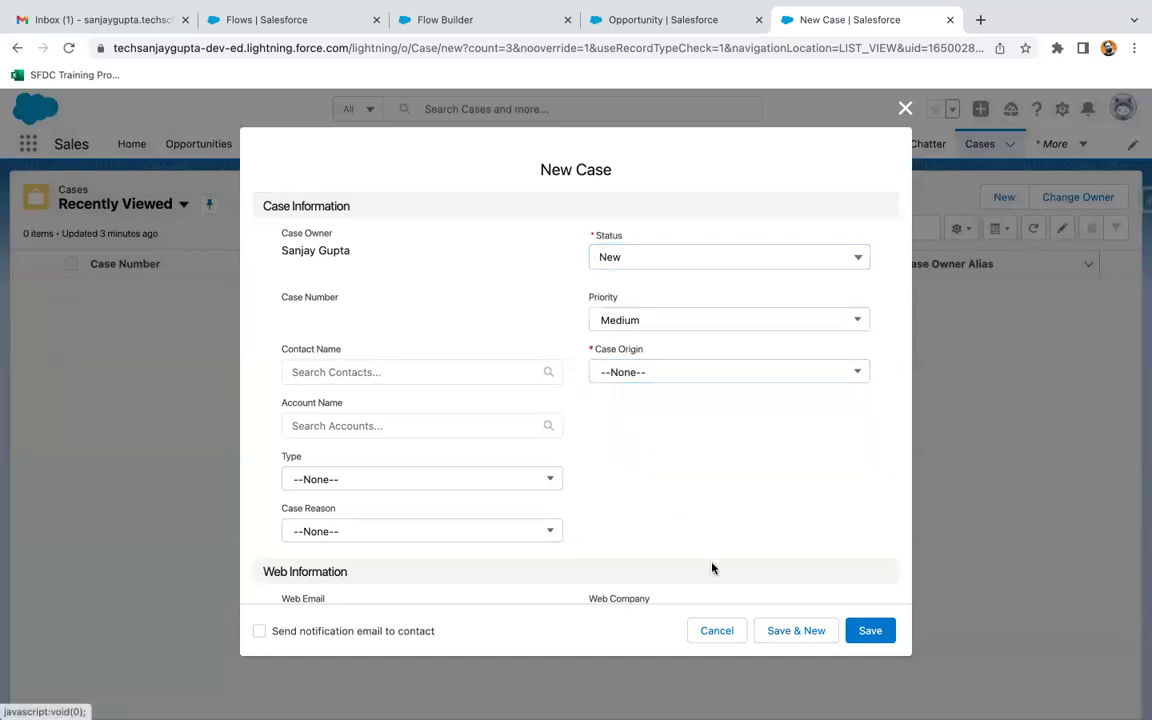
click(904, 110)
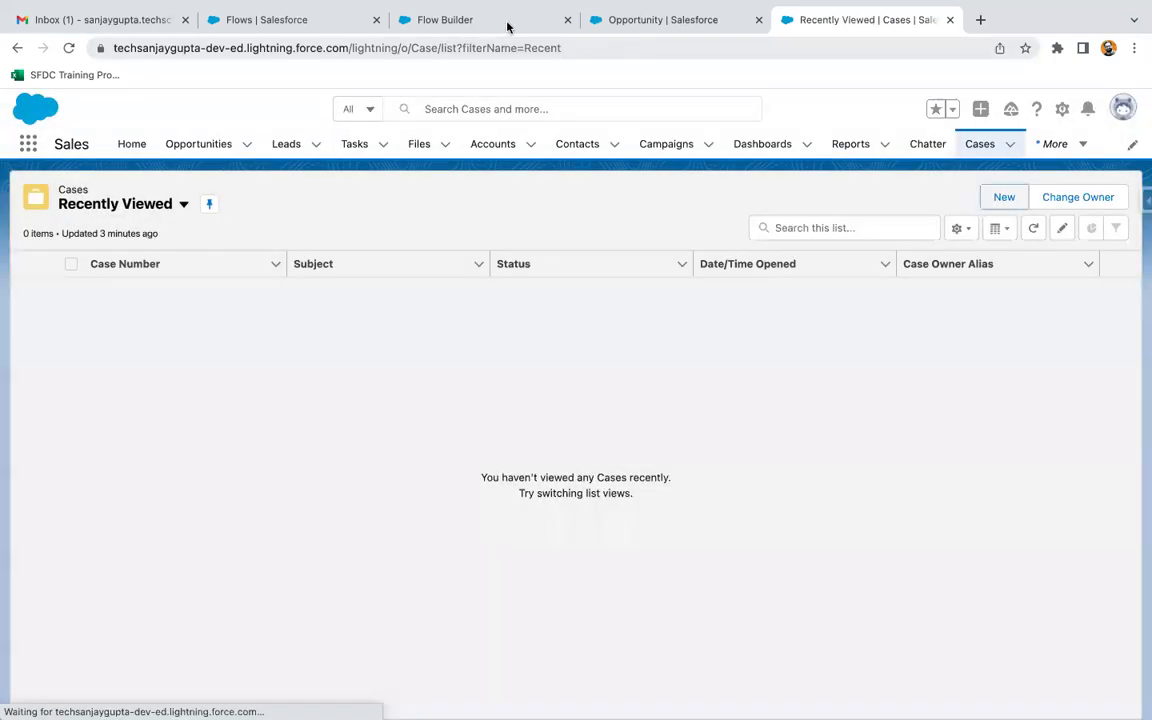
click(510, 22)
Step: Place a Picklist component on the screen, labelled Status and marked required
click(200, 266)
text(pick)
click(155, 360)
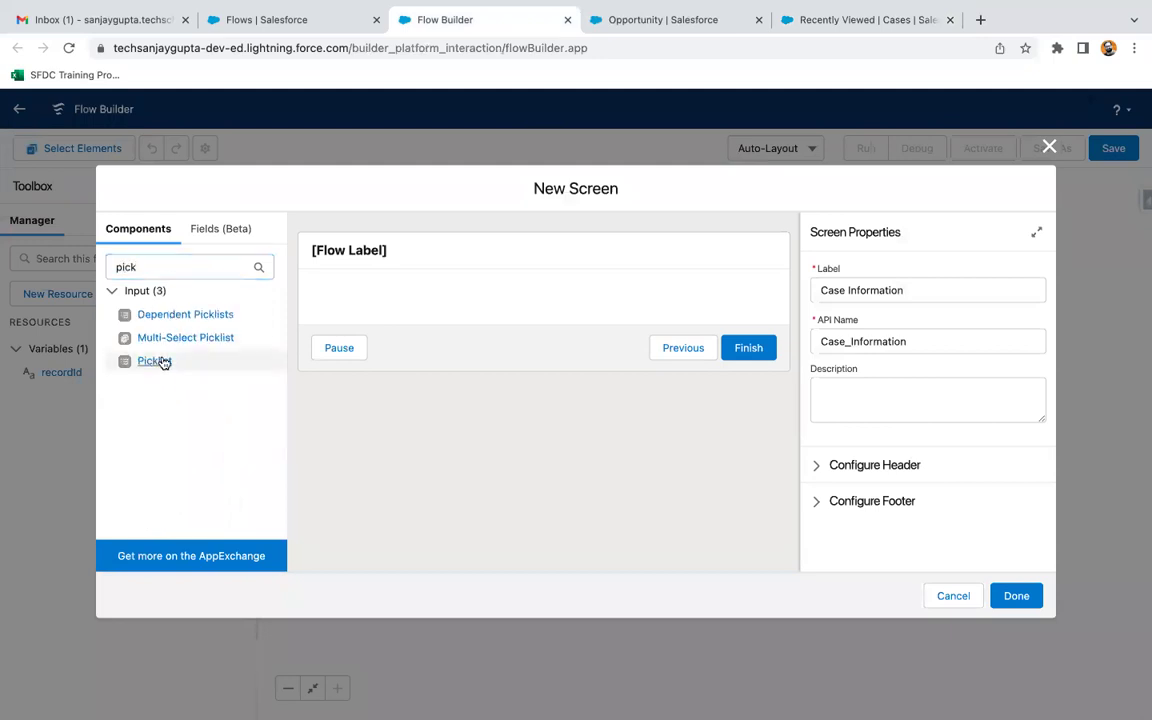
drag(155, 360, 419, 303)
click(821, 289)
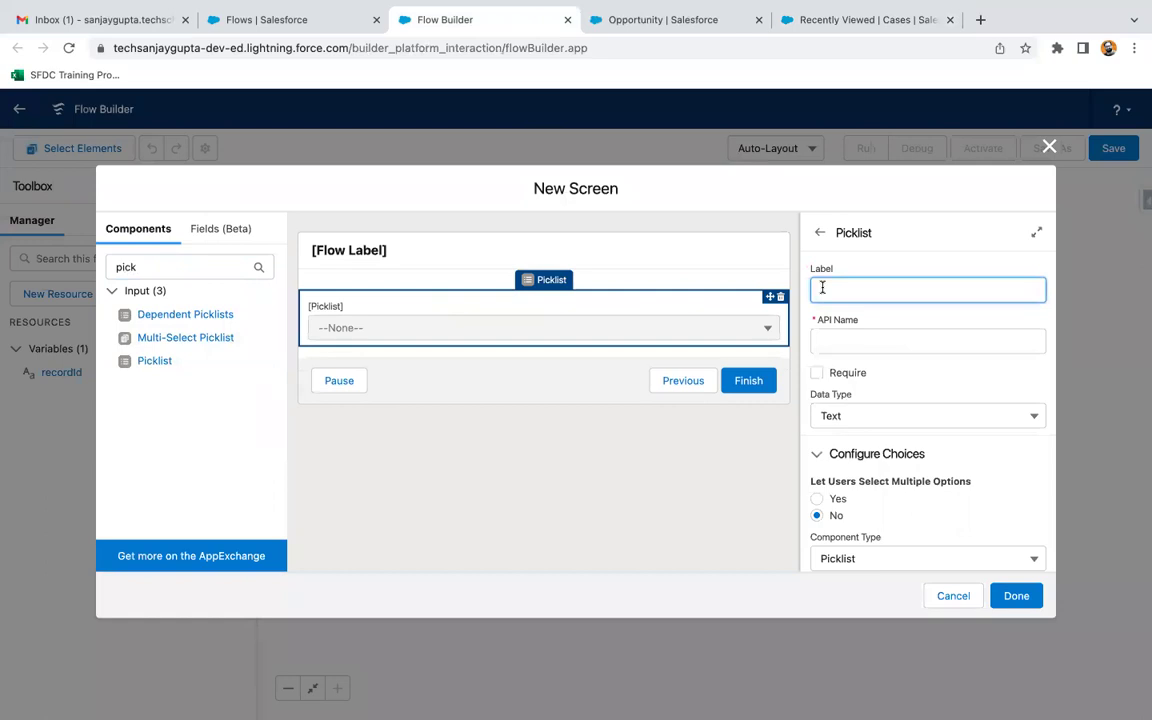
click(866, 345)
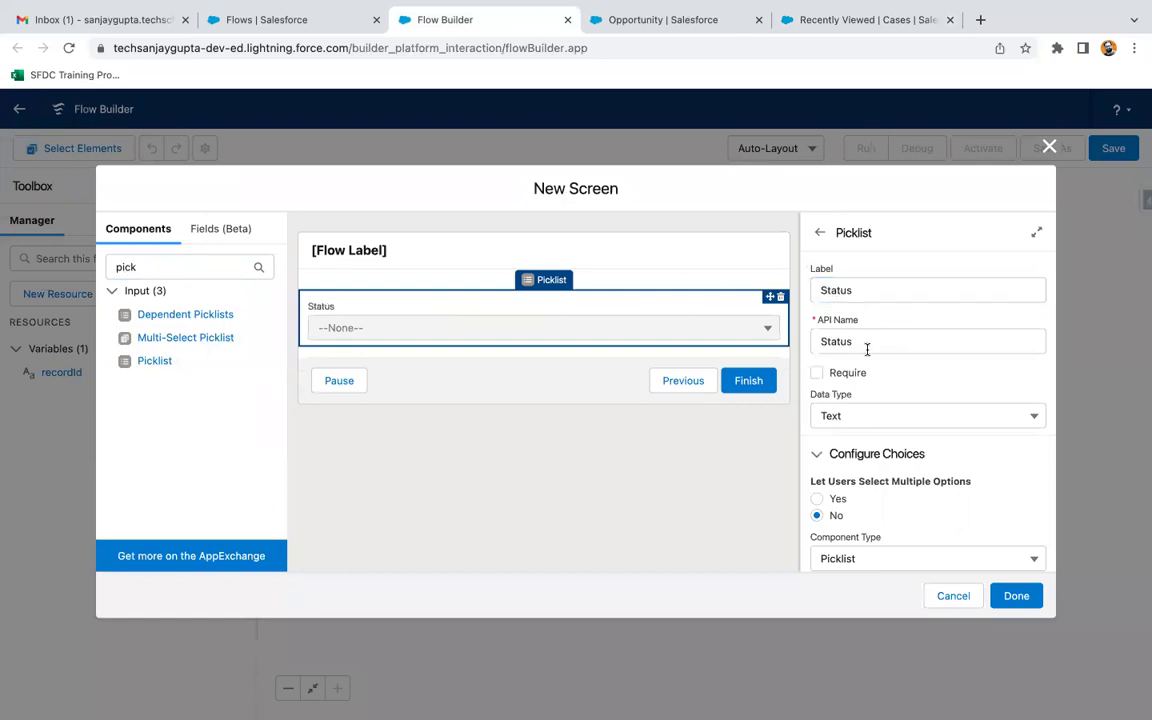
scroll(861, 380, down, 3)
scroll(836, 355, up, 2)
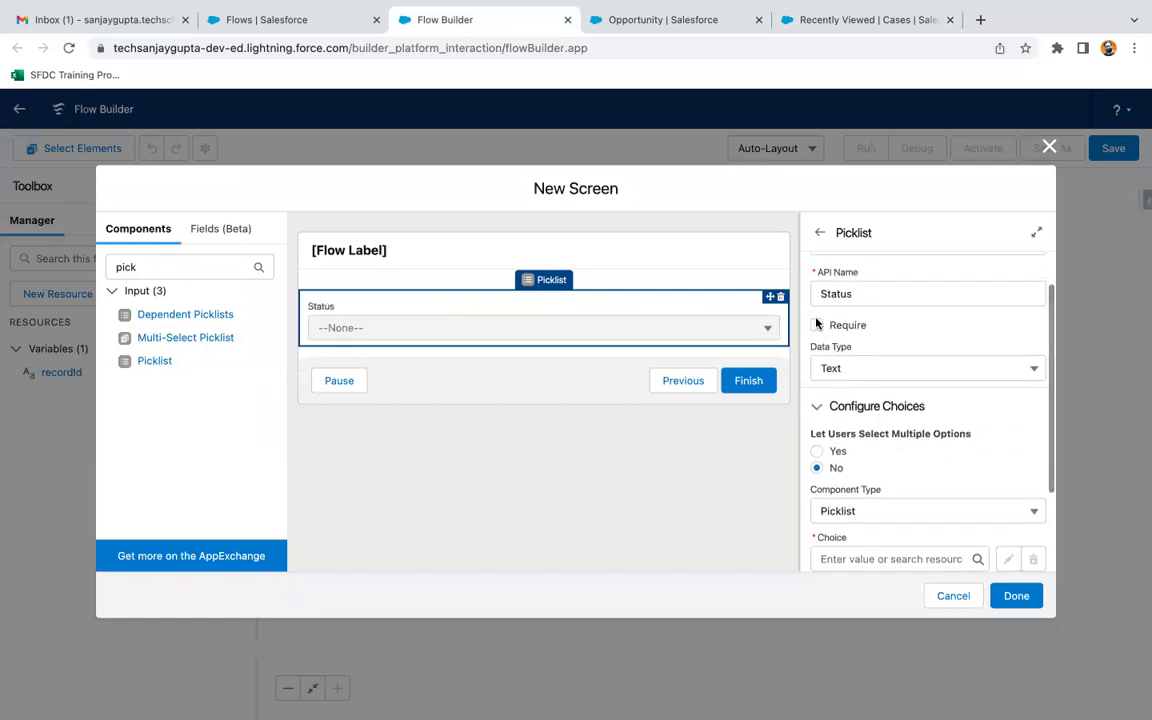
click(819, 325)
scroll(864, 400, down, 2)
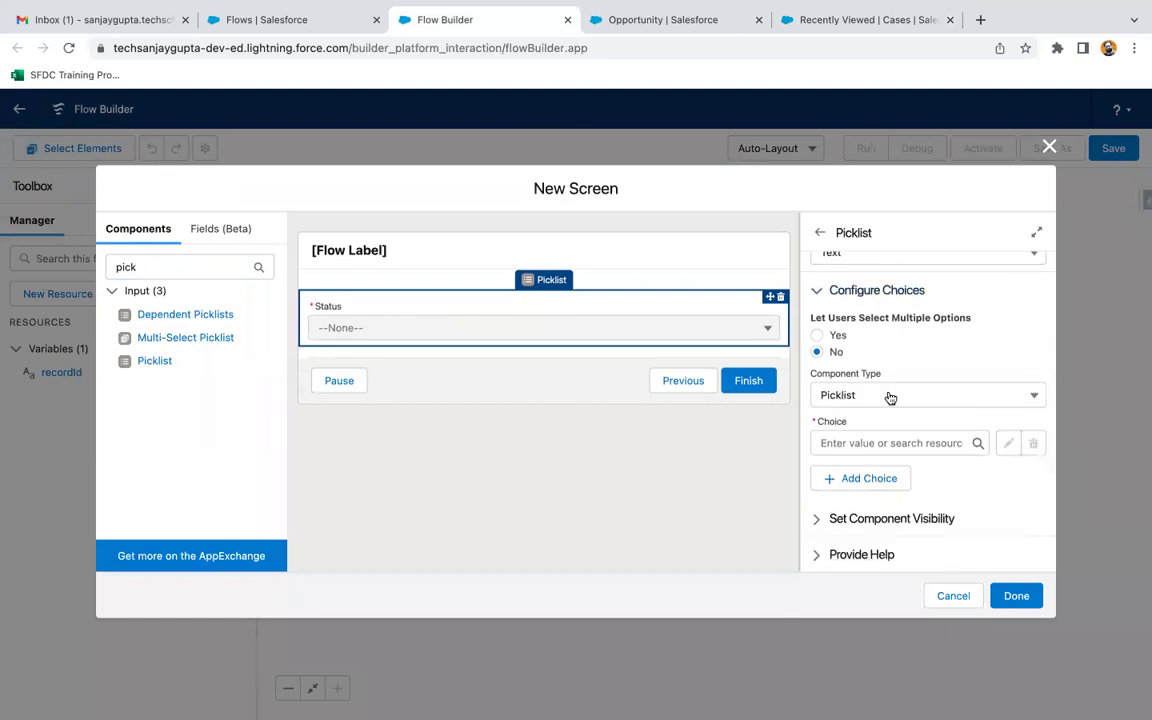
Step: Start a new Picklist Choice Set resource named CaseStatus for the Status picklist
click(830, 443)
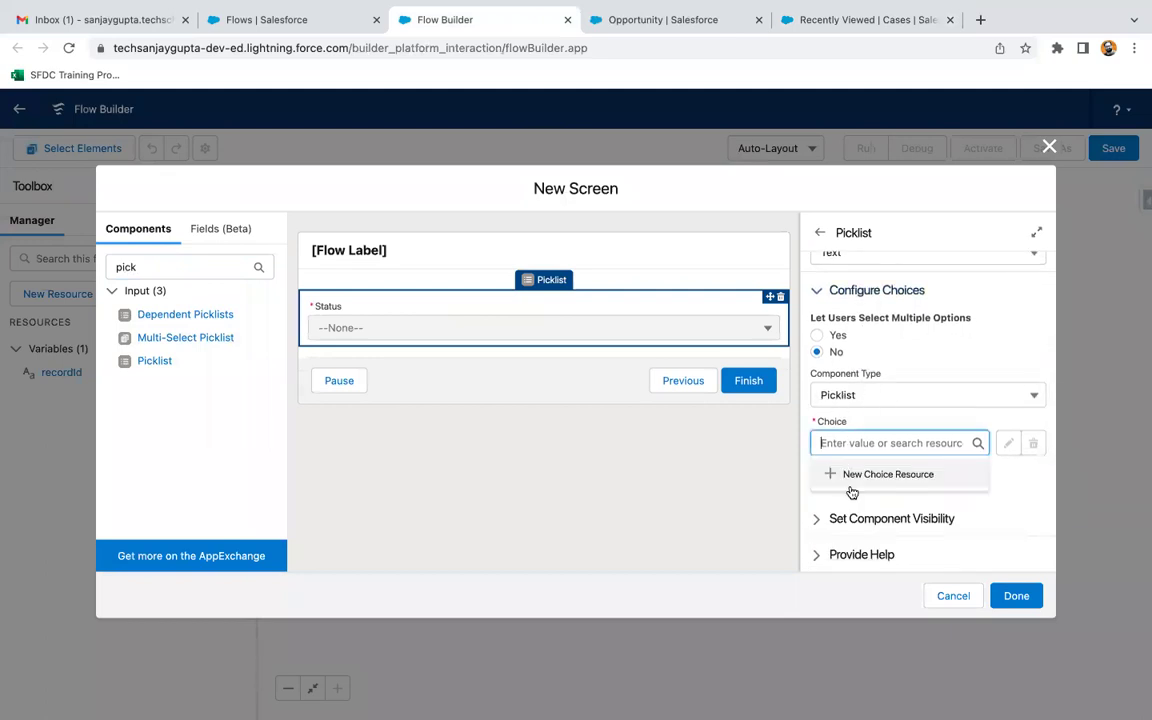
click(870, 476)
click(297, 340)
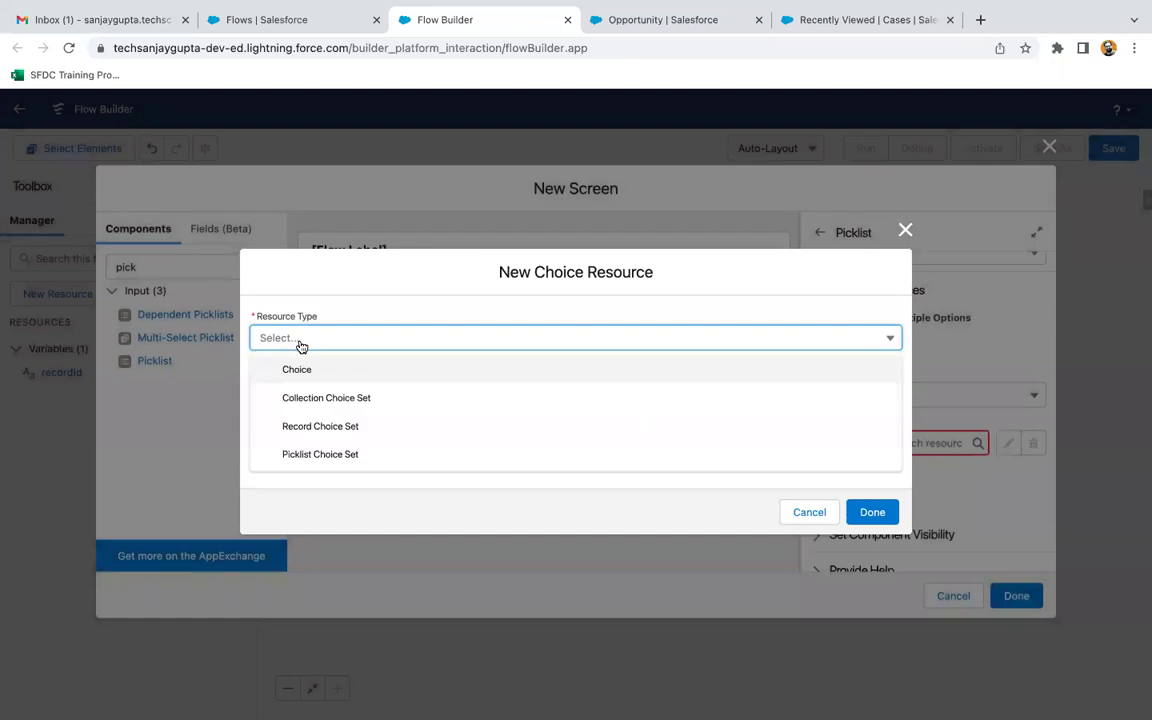
click(322, 453)
click(325, 372)
text(CaseSat)
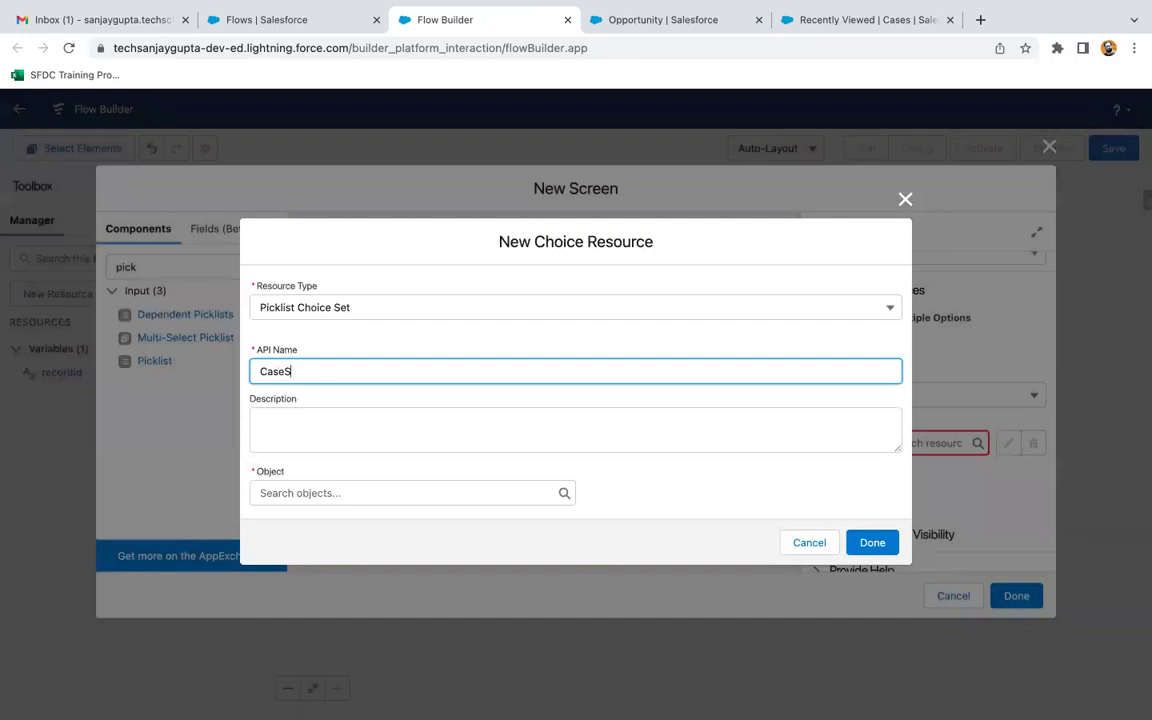
Step: Source CaseStatus from the Case object's Status picklist field and save it
click(303, 490)
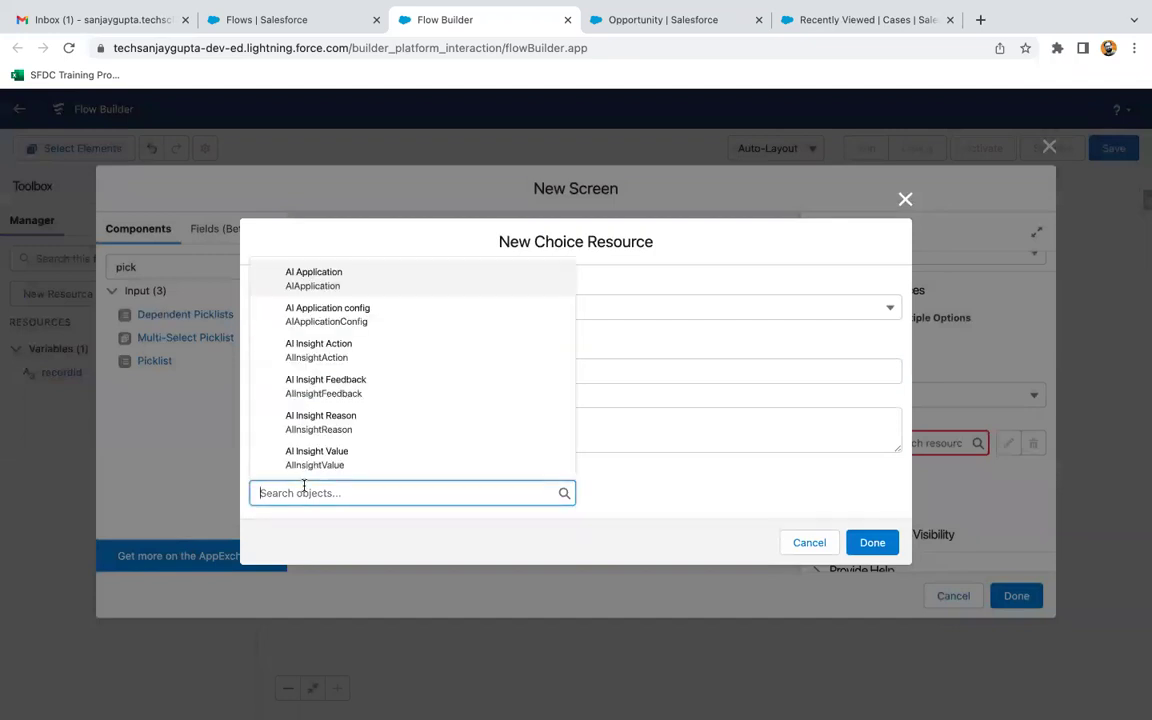
text(case)
click(308, 422)
click(318, 493)
click(305, 525)
click(305, 544)
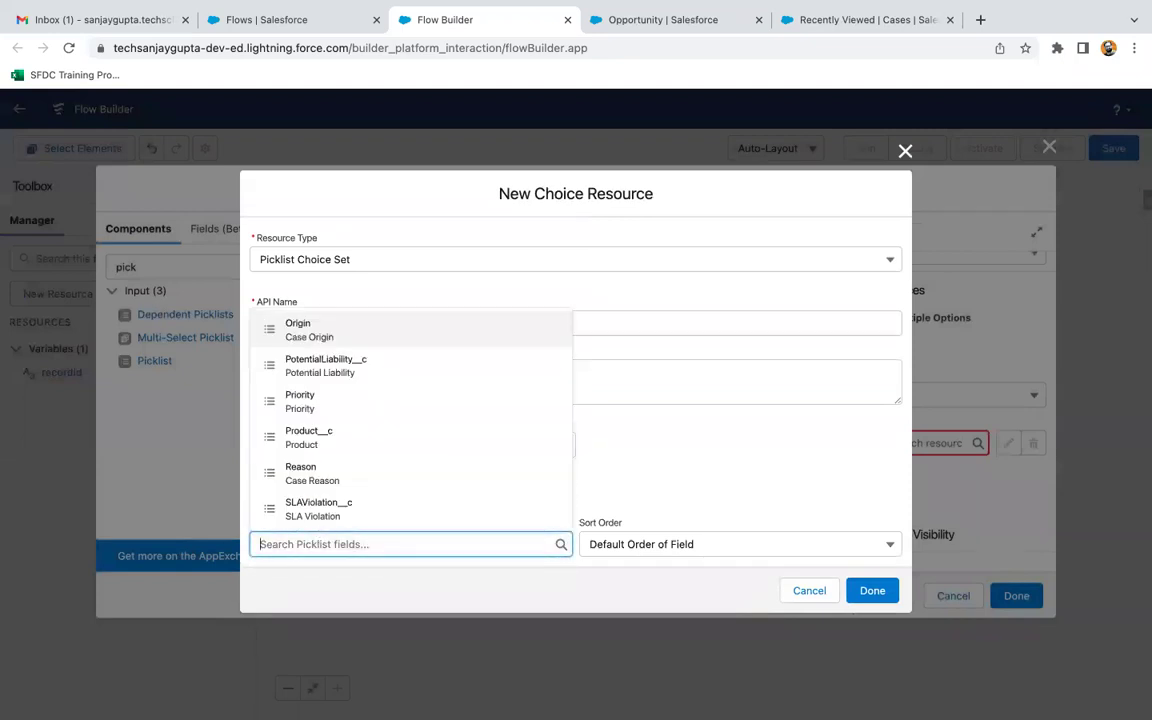
text(status)
click(338, 516)
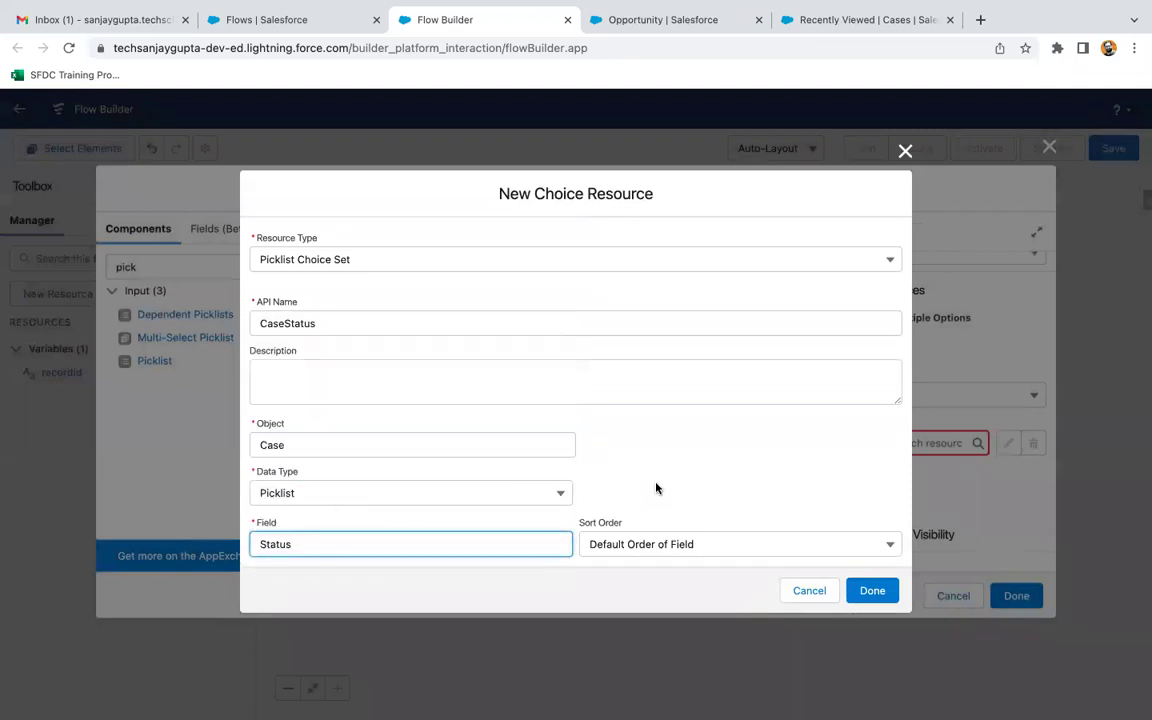
click(885, 592)
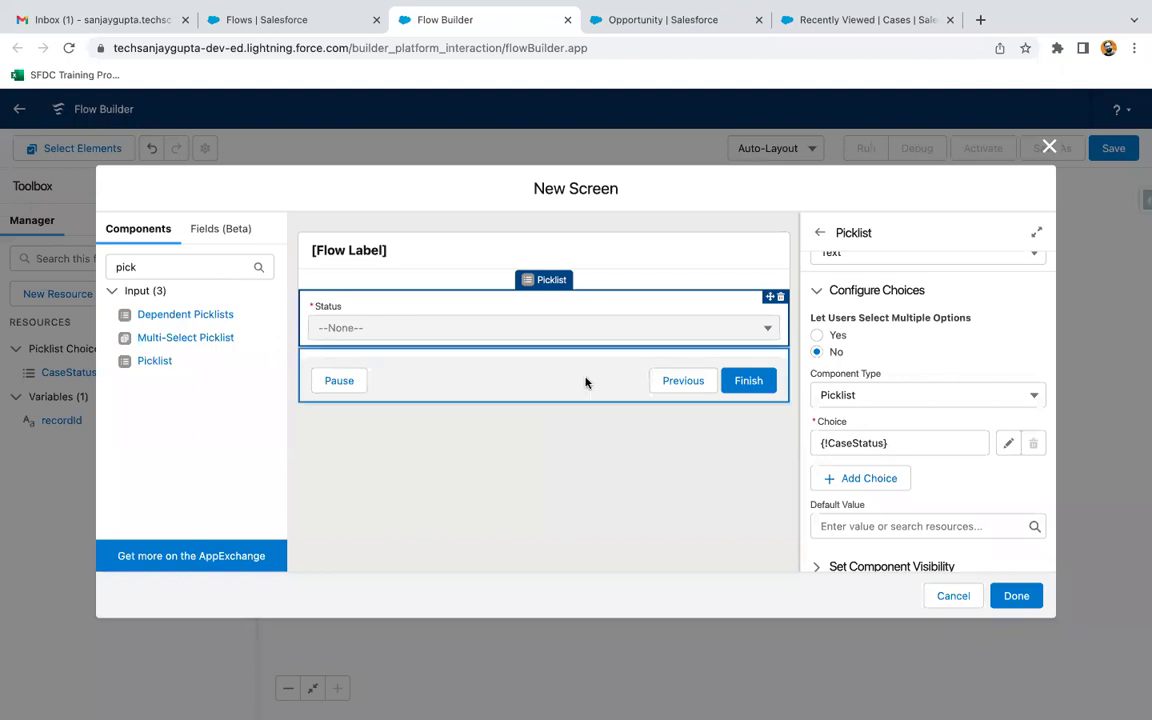
Step: Drop a second Picklist below Status, re-checking the New Case form in the Cases tab
drag(251, 361, 391, 347)
click(866, 20)
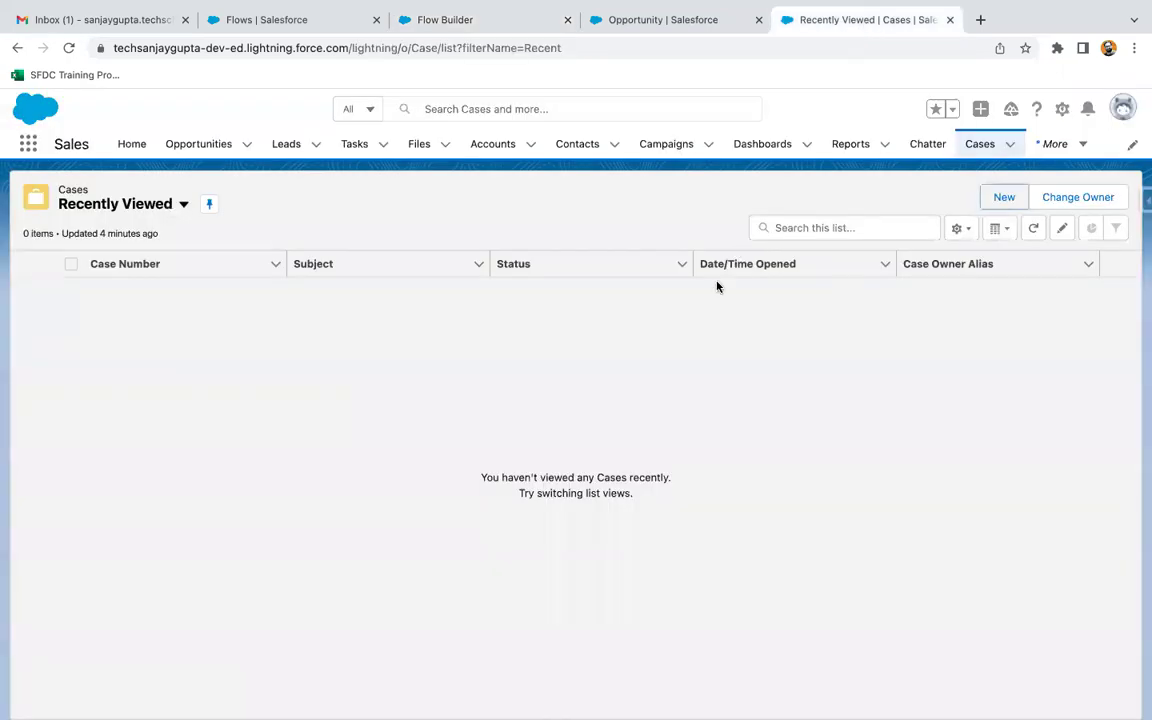
click(1003, 196)
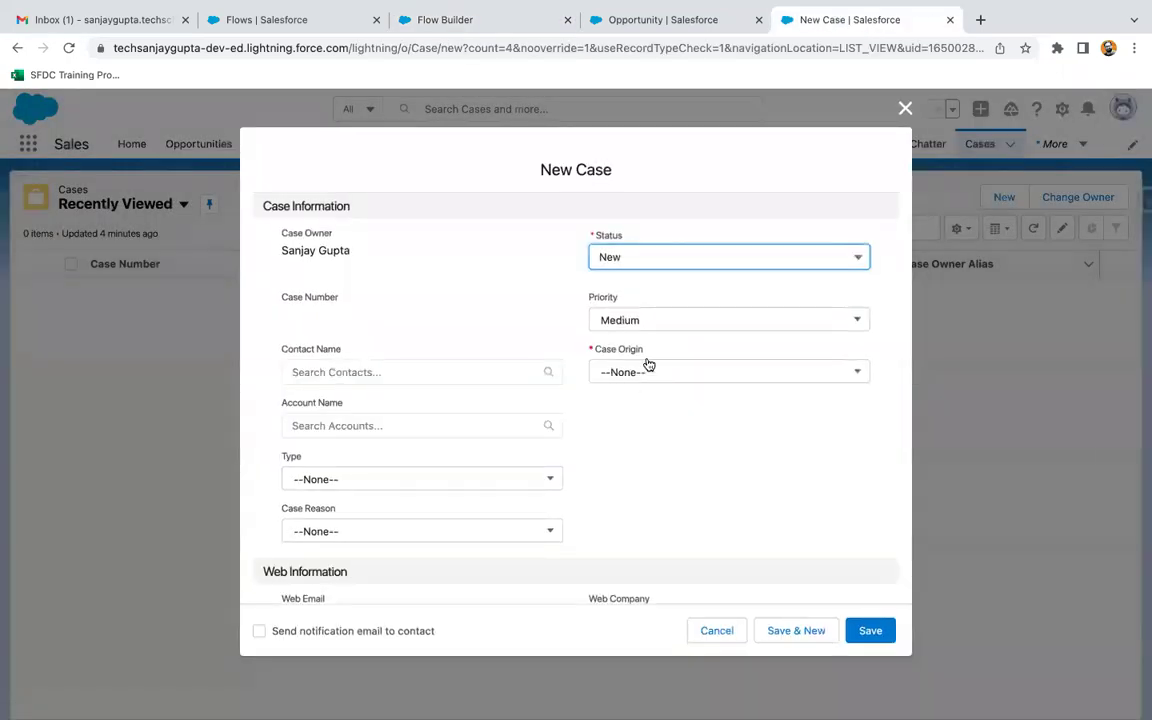
click(503, 42)
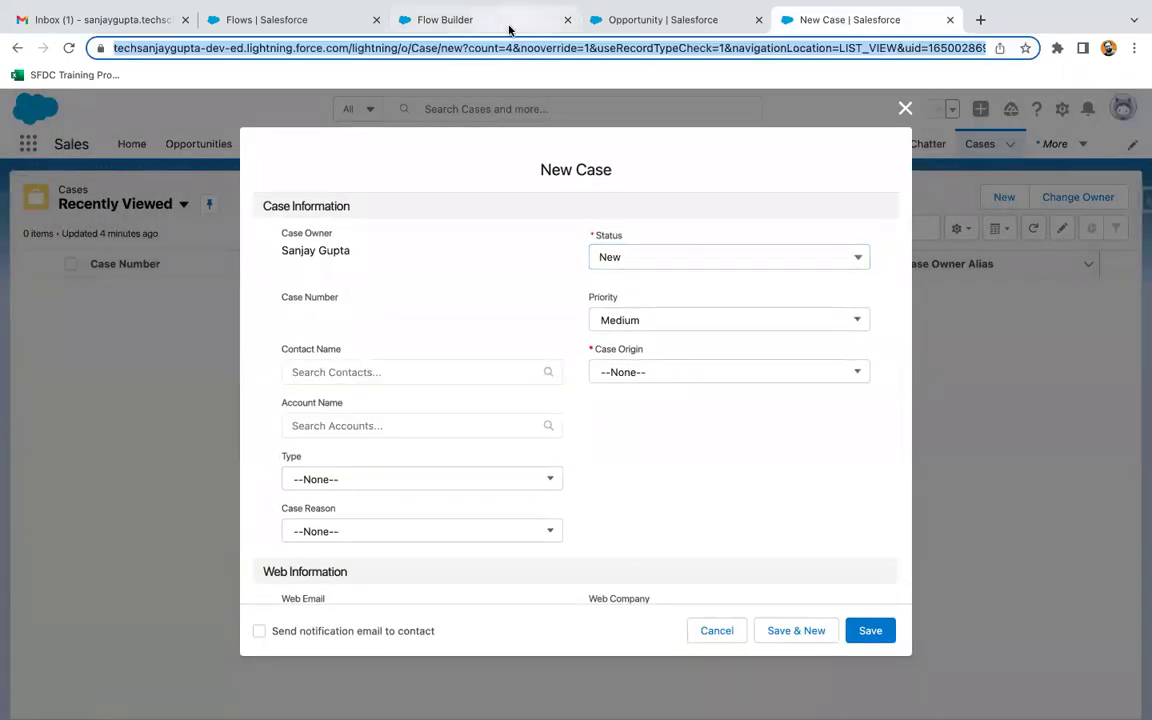
click(505, 28)
click(881, 287)
Step: Label the second picklist 'Case Origin' and mark it required
text(Ca)
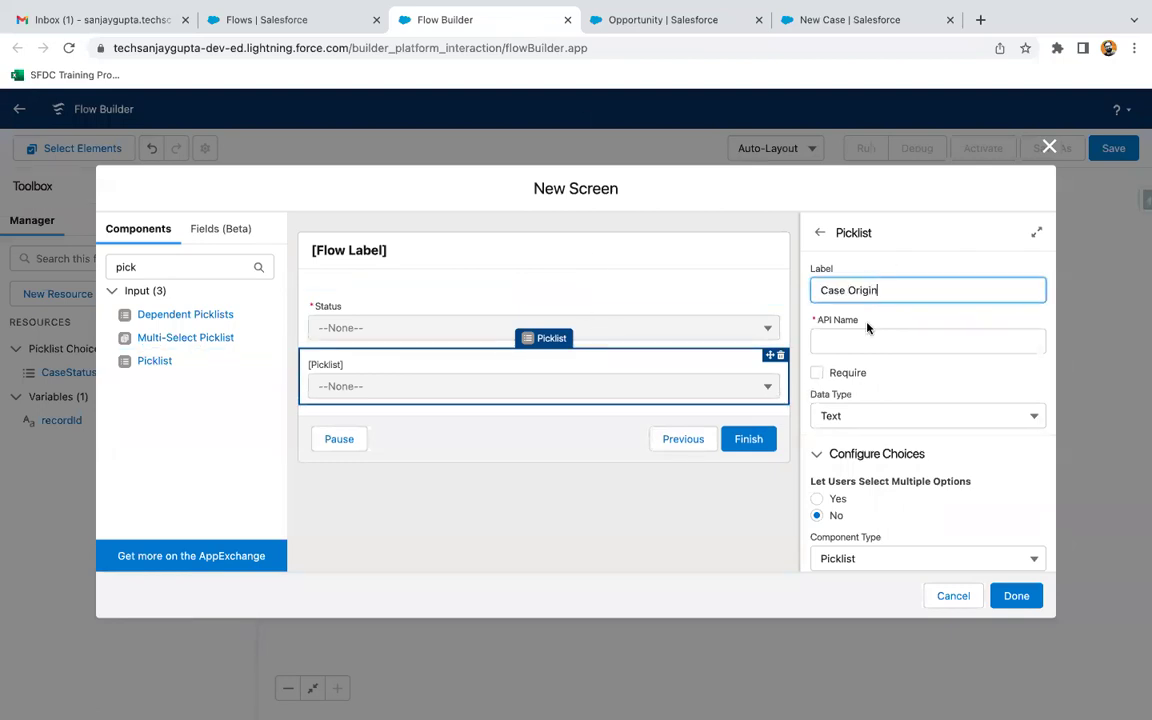
text(se Origin)
click(868, 344)
click(818, 372)
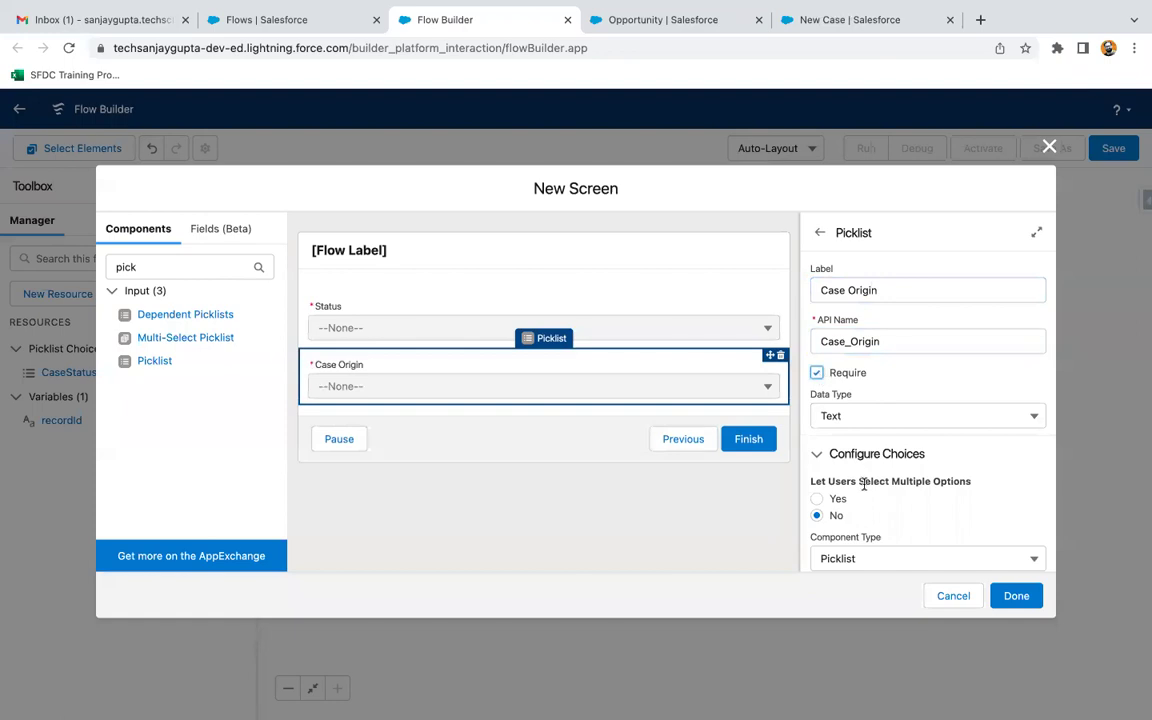
scroll(866, 486, down, 2)
Step: Start a new Picklist Choice Set named CaseOrigin as the Case Origin choice
click(876, 440)
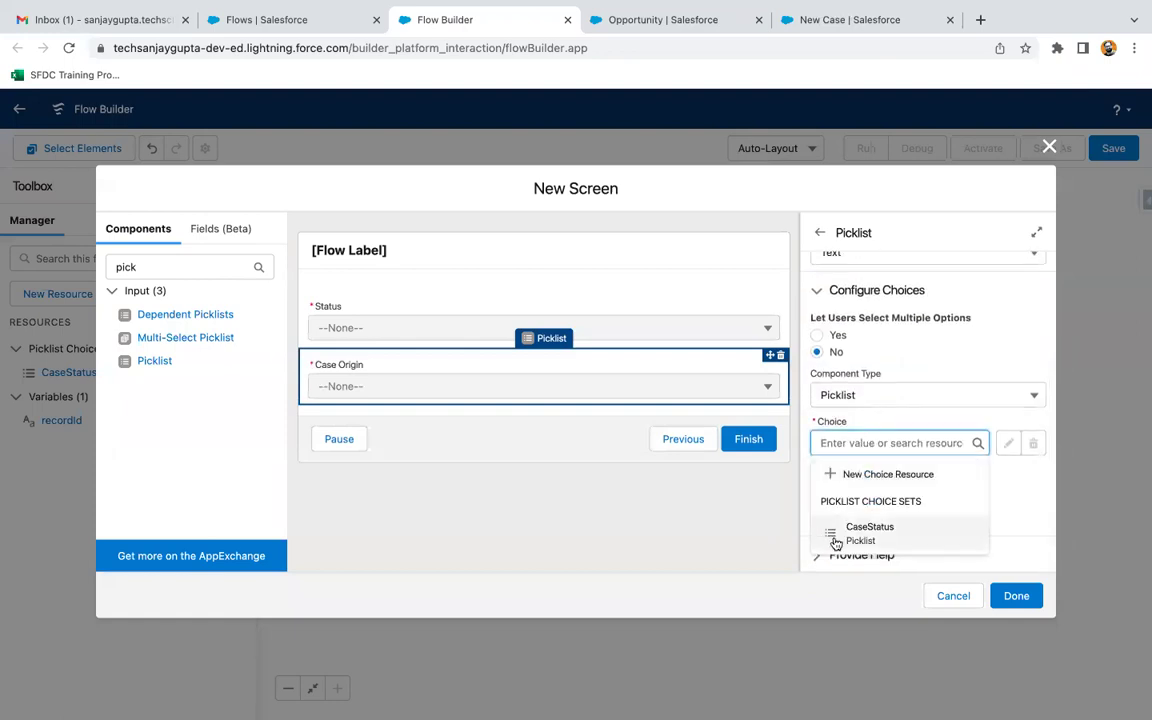
click(886, 476)
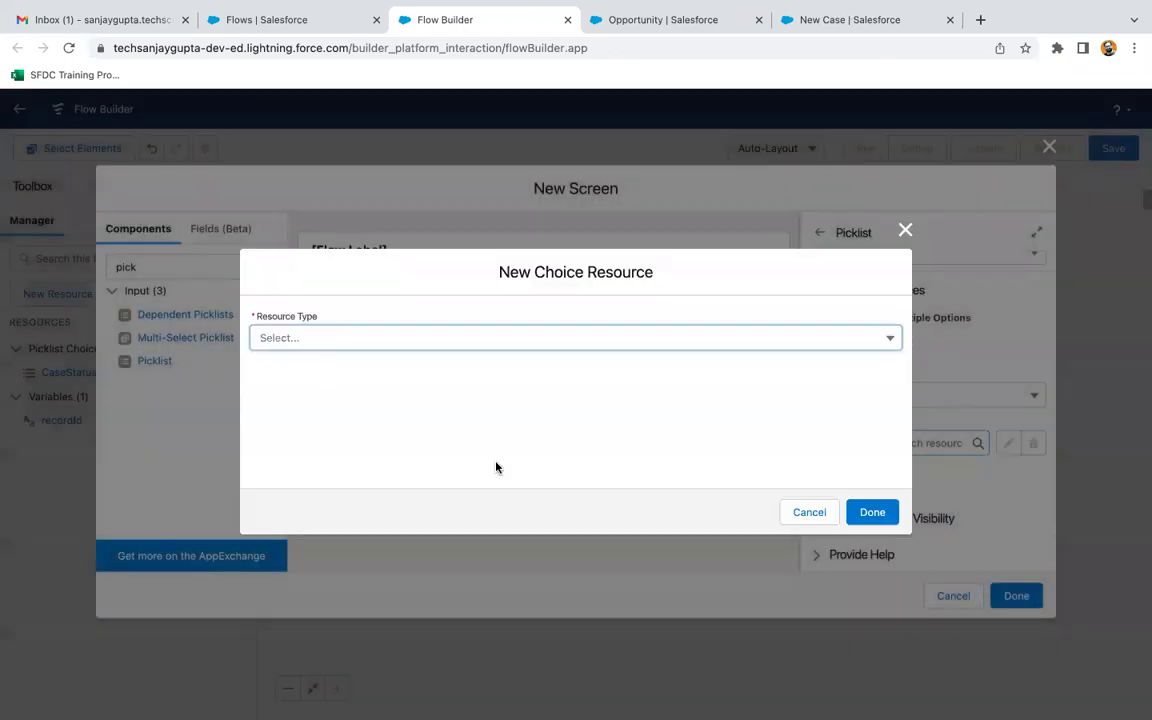
click(315, 343)
click(314, 455)
click(329, 370)
text(CaseOrigin)
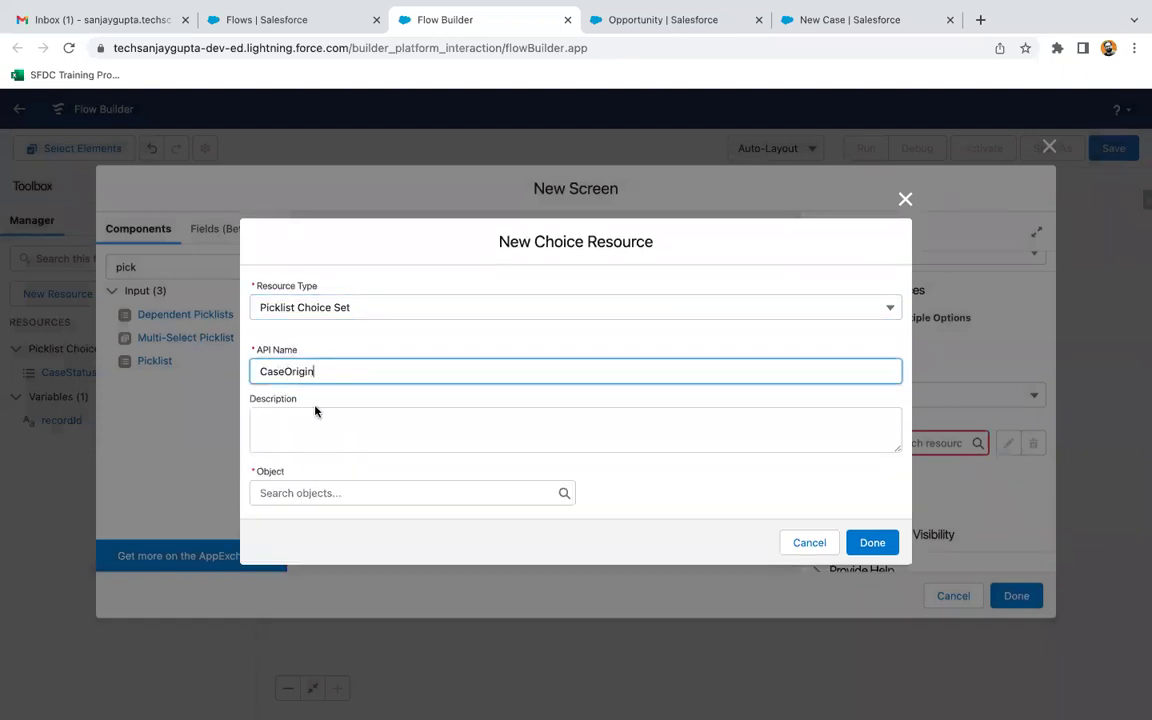
Step: Source CaseOrigin from the Case object's Origin picklist field, save it, and finish the screen
click(303, 492)
text(Case)
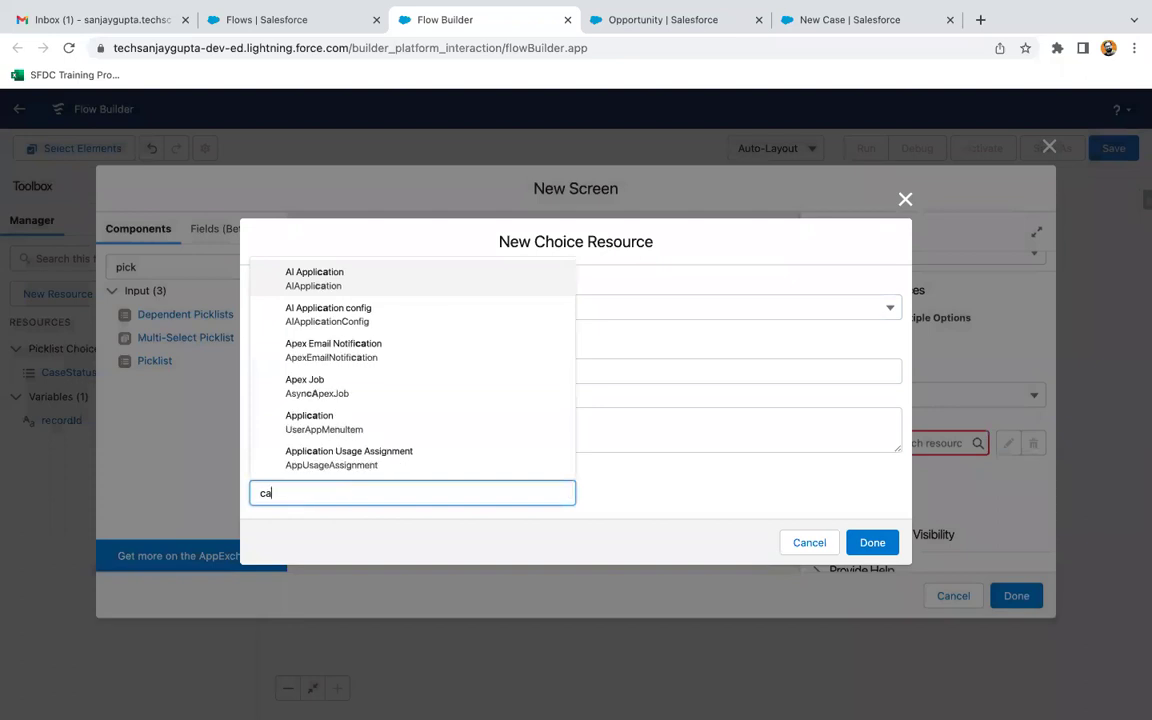
click(326, 430)
click(296, 496)
click(296, 522)
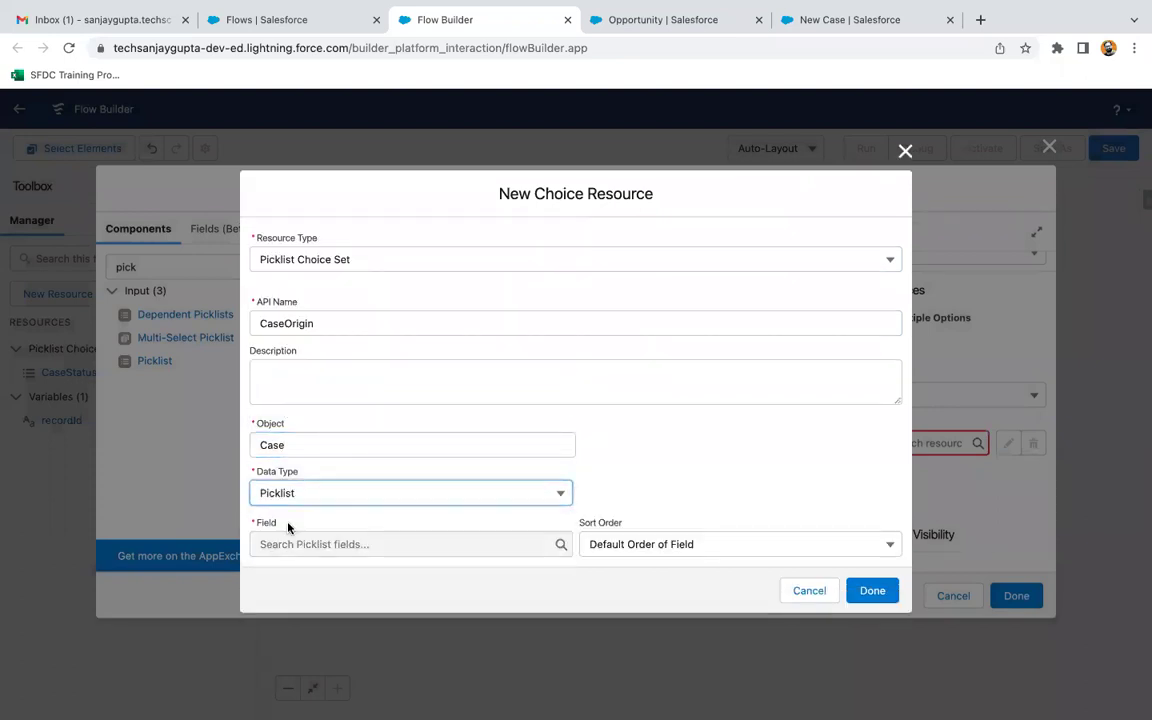
click(342, 545)
text(case)
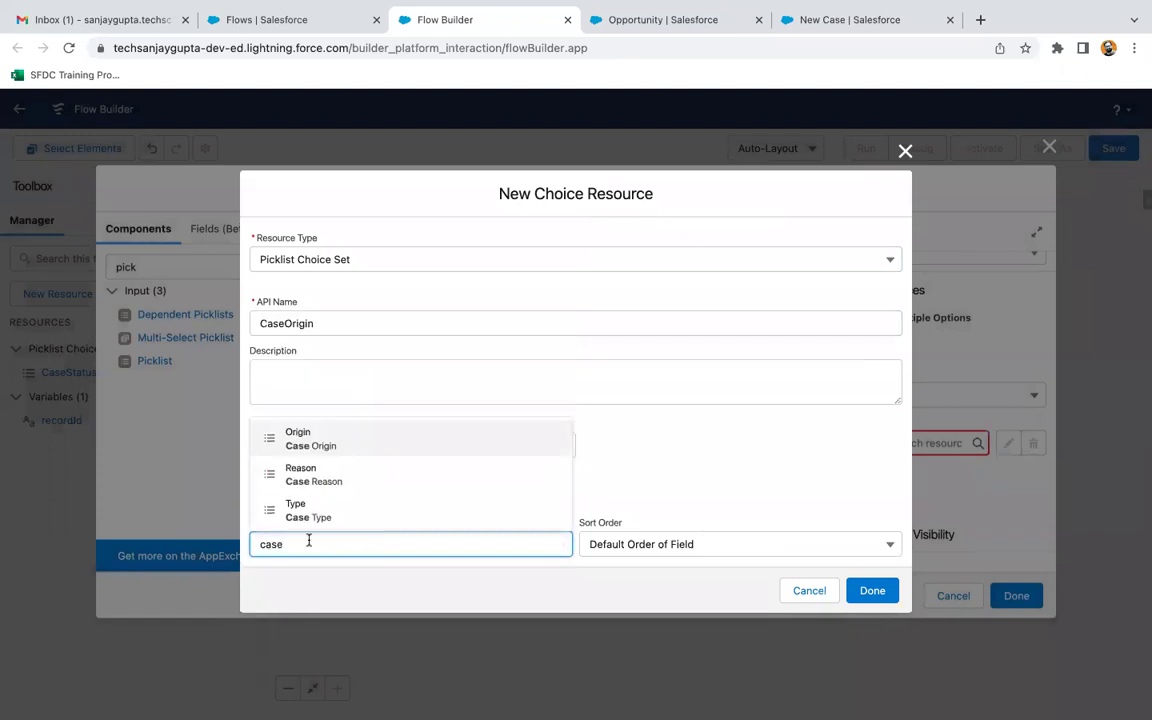
click(308, 438)
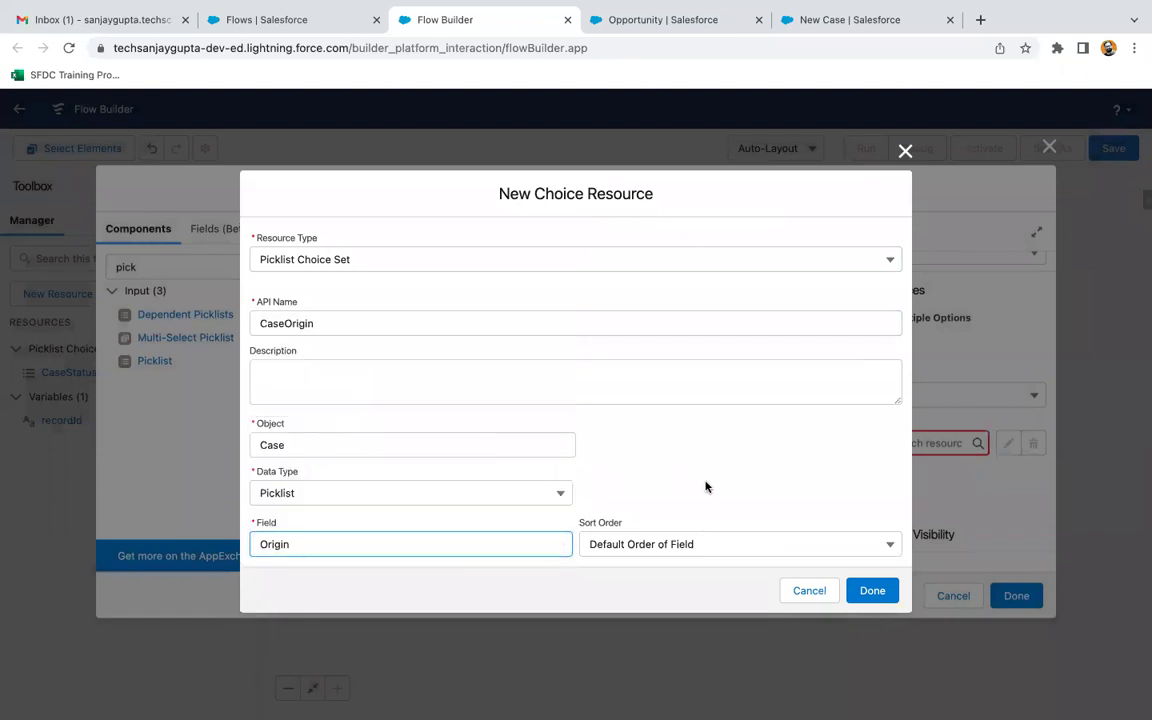
click(870, 590)
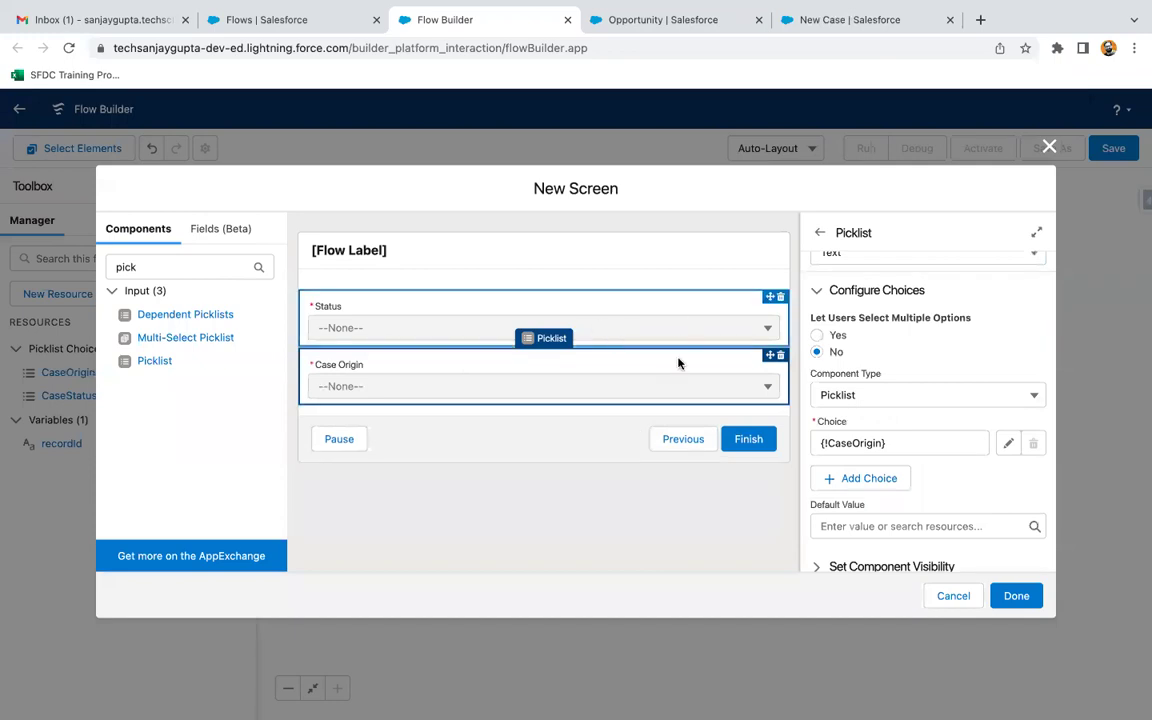
click(1016, 595)
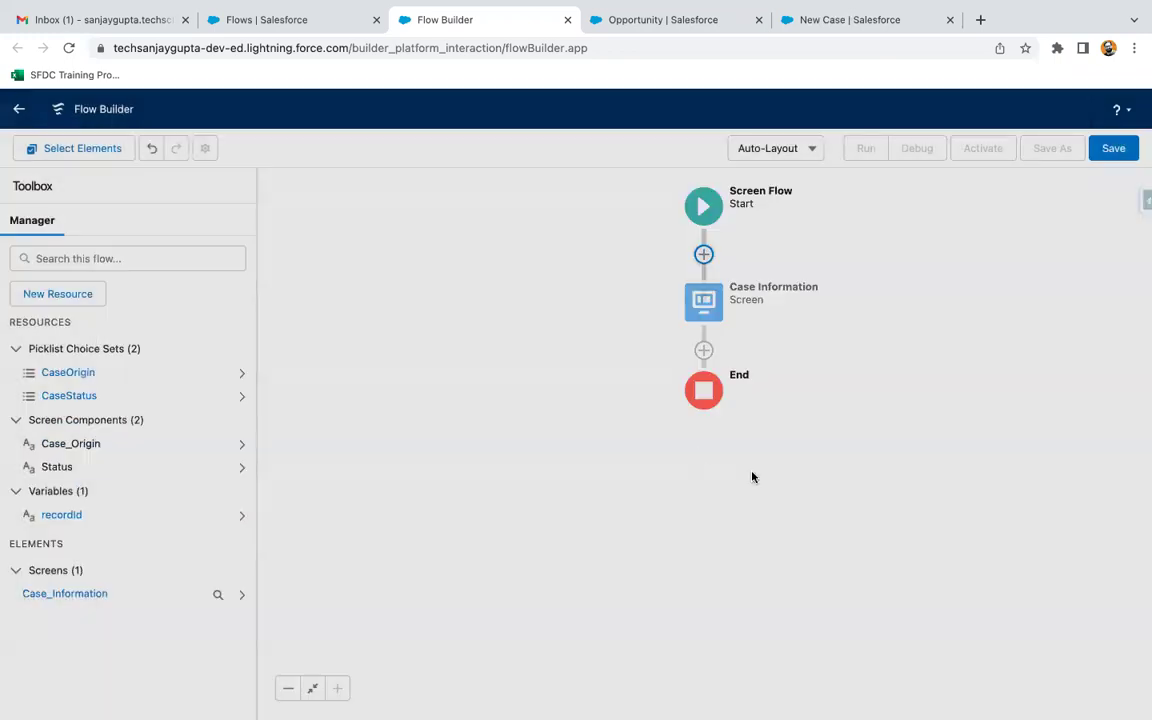
Step: Add a Create Records element 'Create Case' creating one Case from separate resources and literal values
click(704, 350)
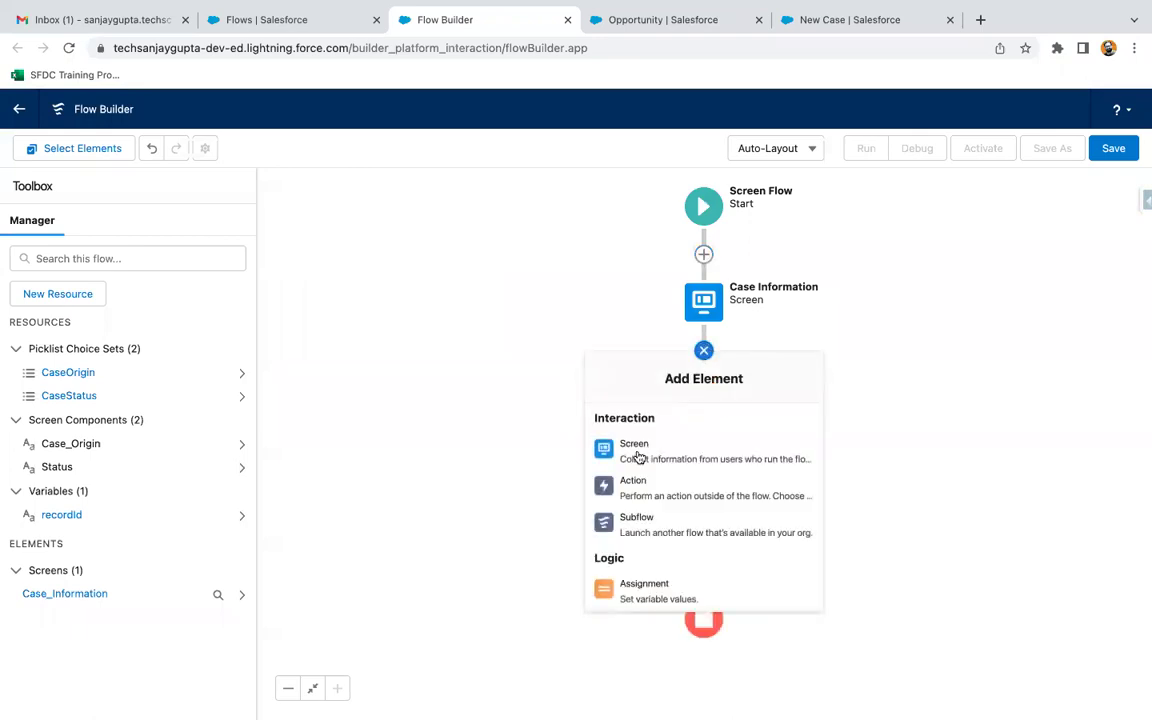
scroll(650, 480, down, 10)
click(666, 450)
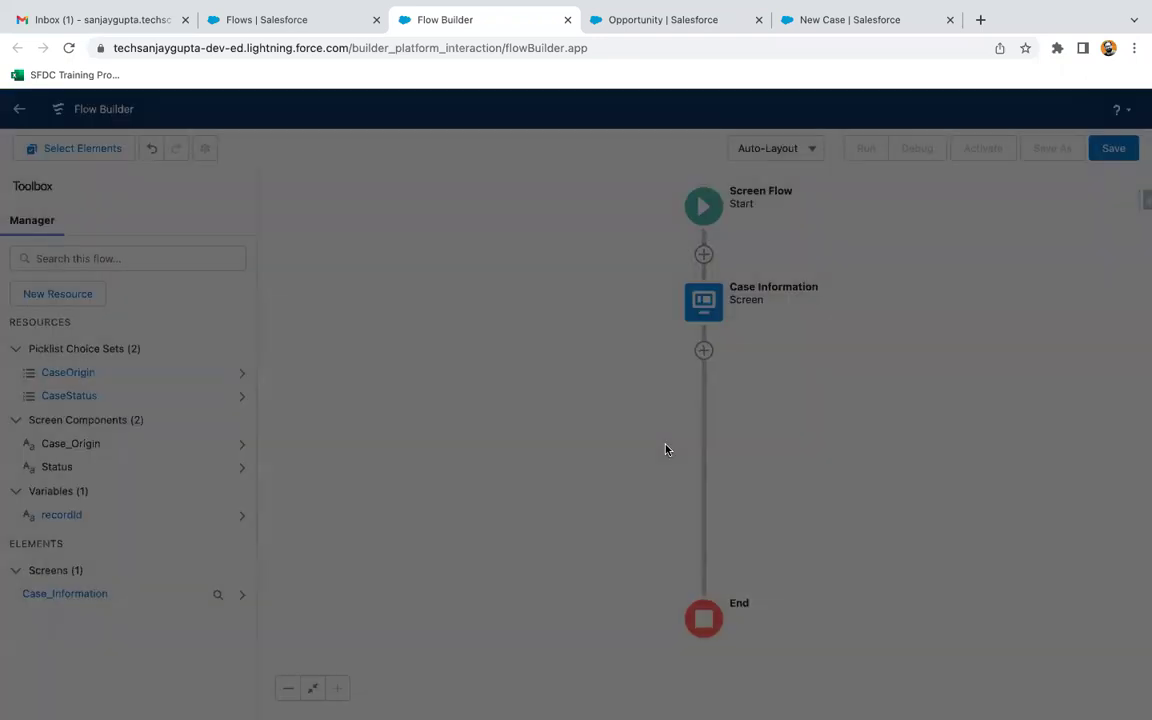
text(Cas)
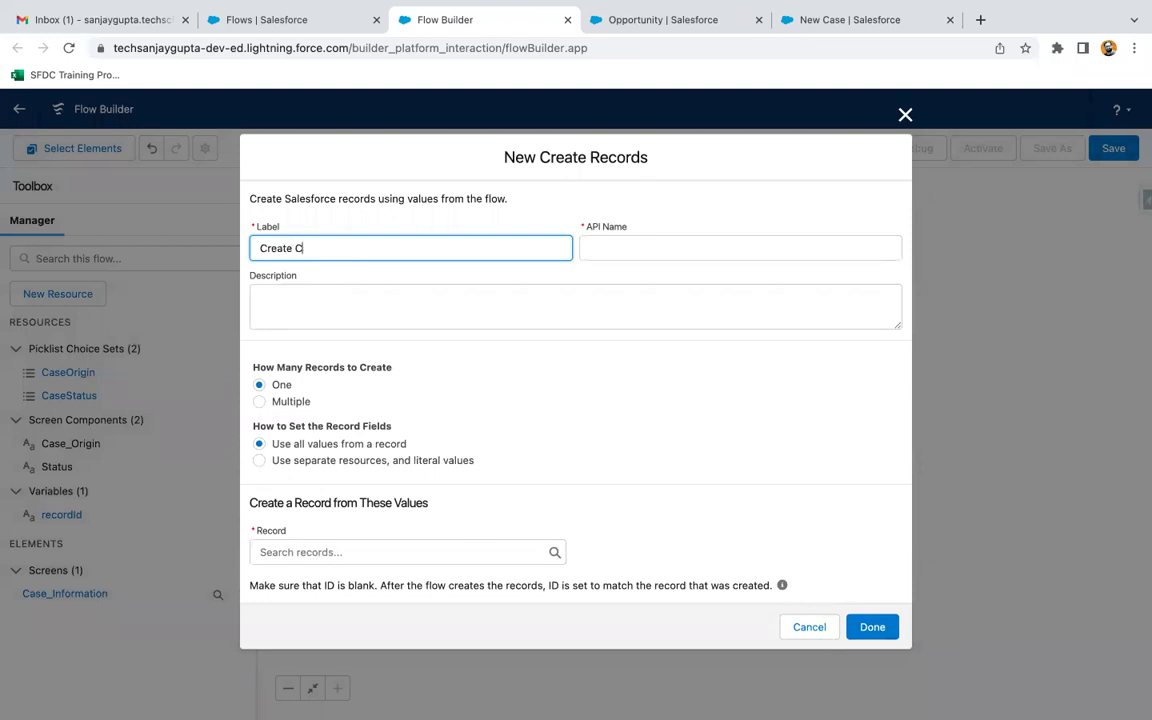
click(392, 381)
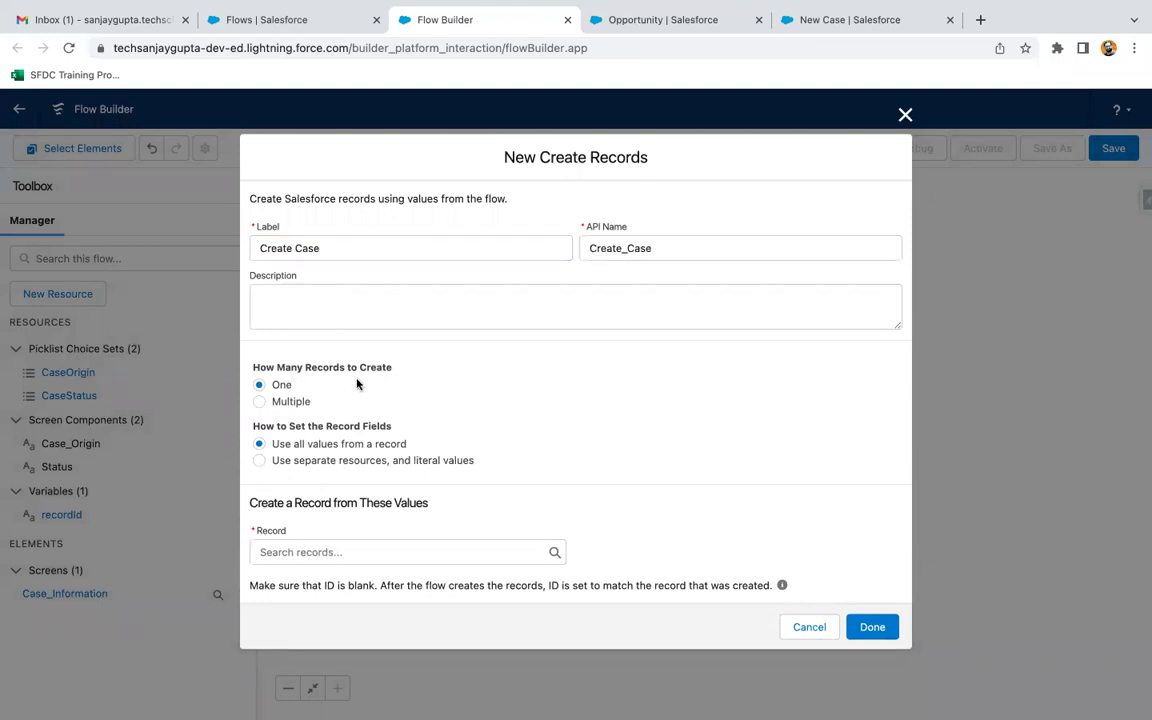
click(305, 461)
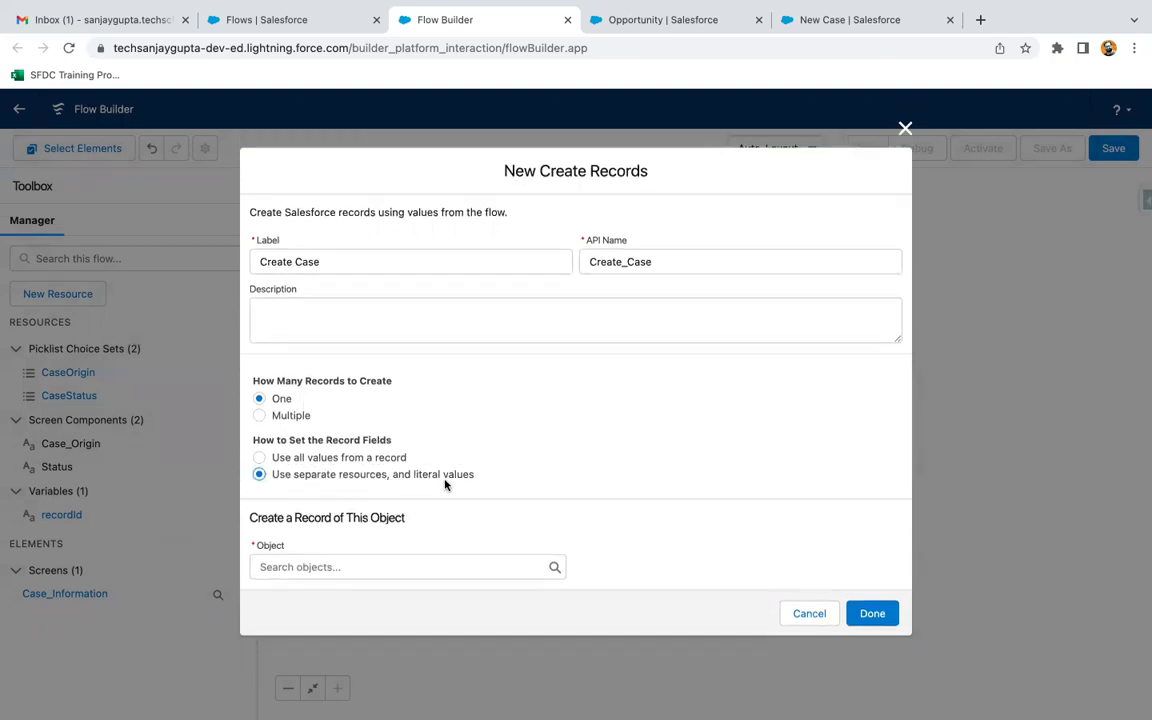
click(327, 567)
text(case)
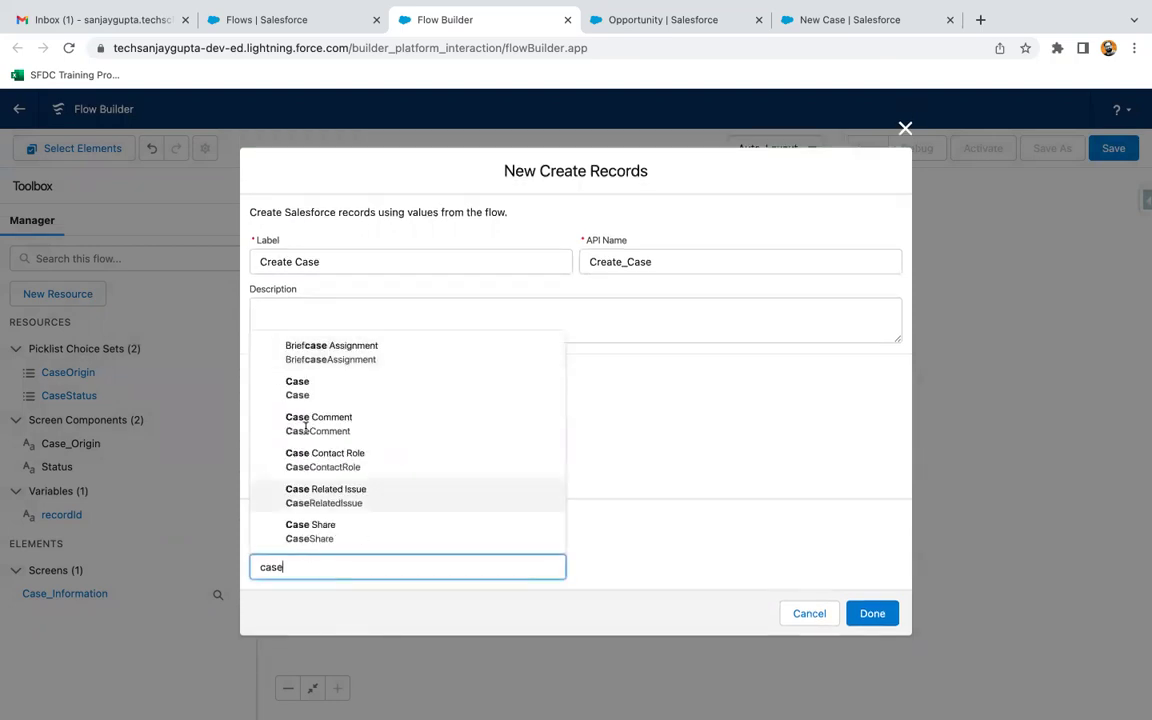
click(311, 383)
scroll(419, 417, down, 2)
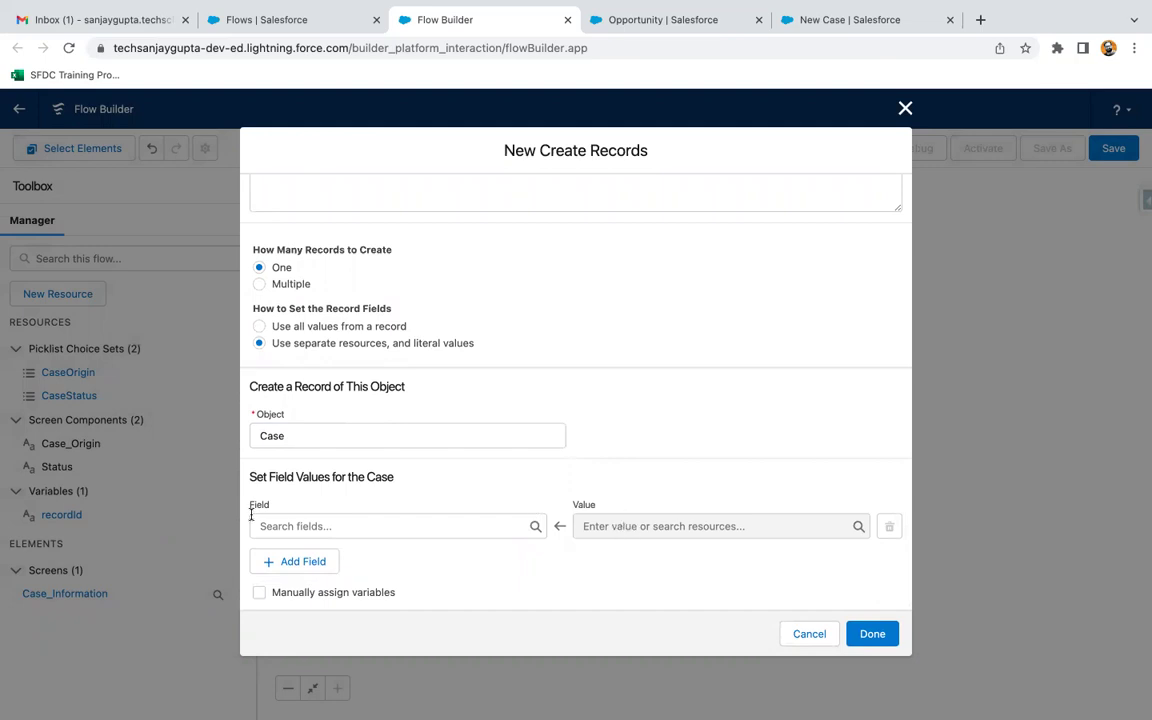
Step: Map the Case's Status field to the Status picklist and Origin to Case_Origin
click(302, 525)
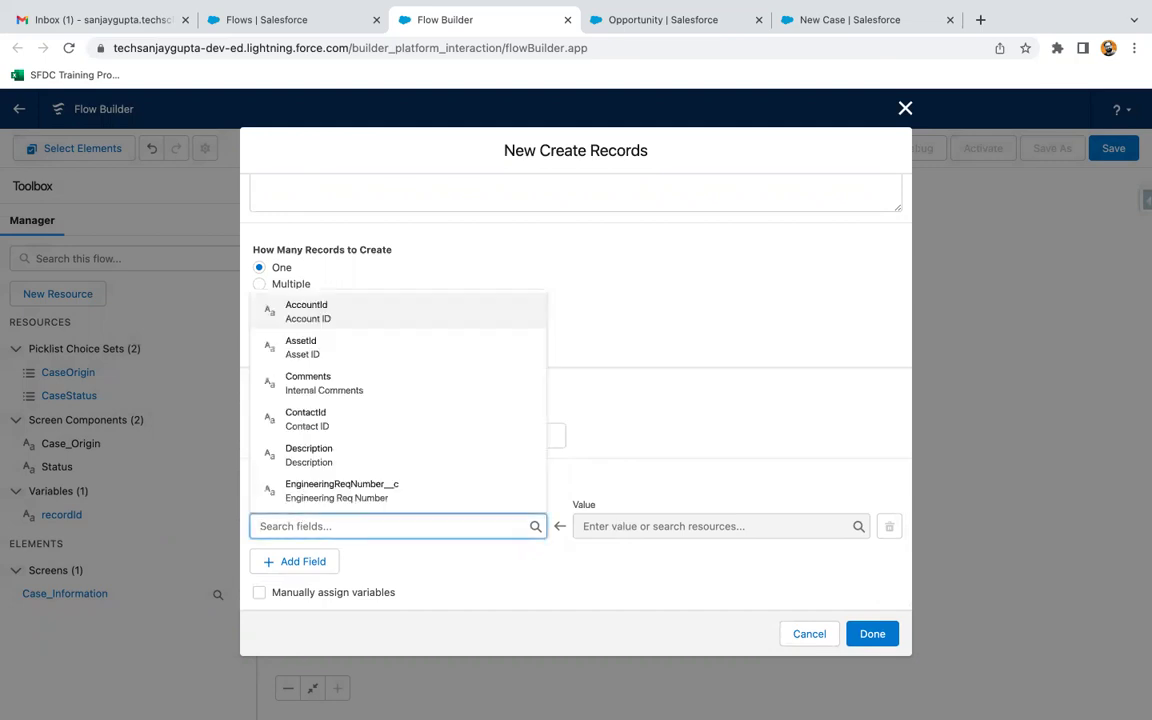
text(statu)
click(370, 498)
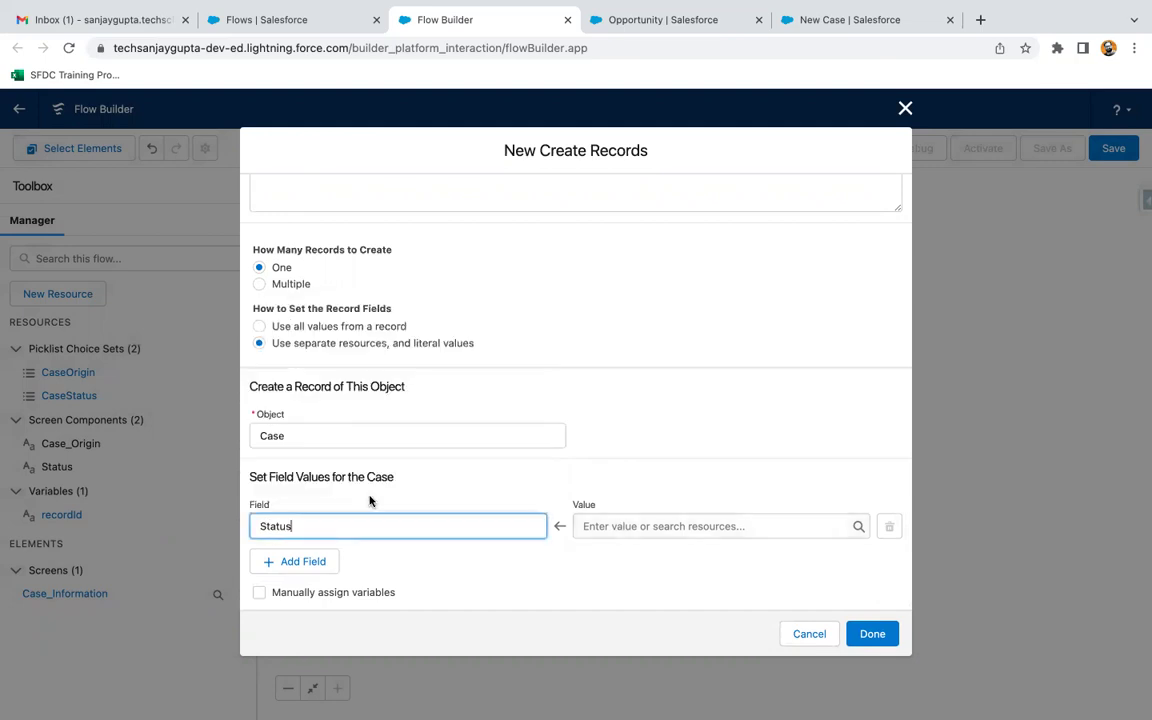
click(620, 526)
text(statu)
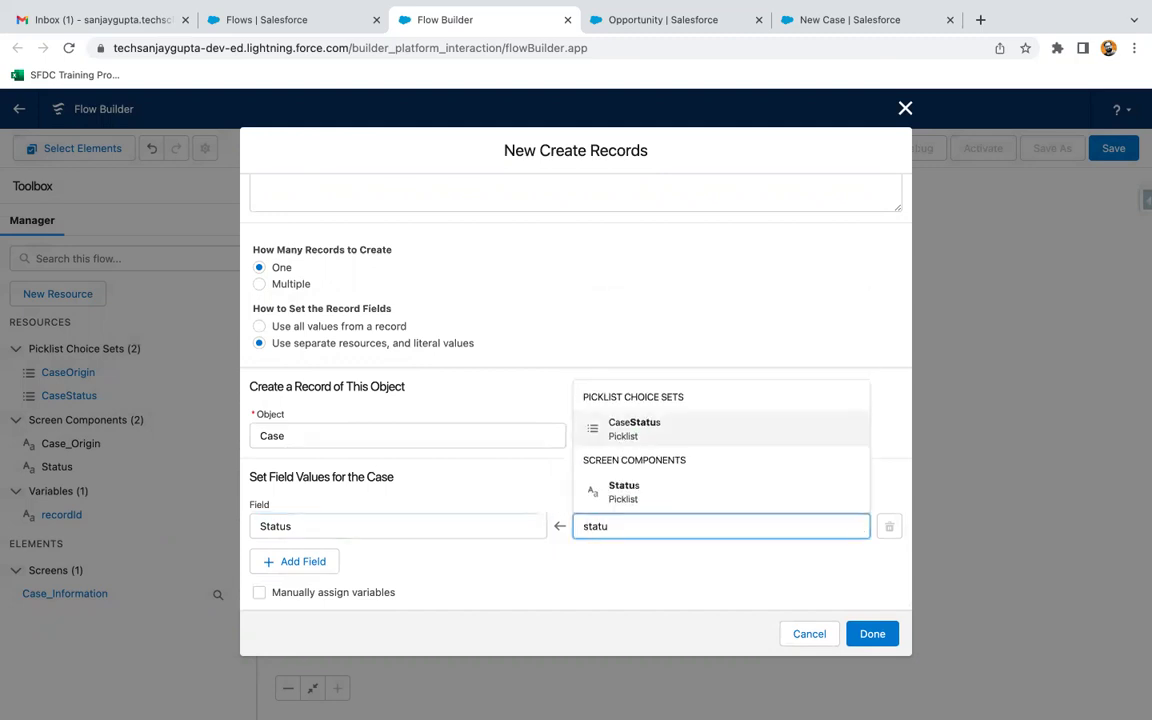
click(651, 490)
click(294, 559)
click(373, 527)
text(case)
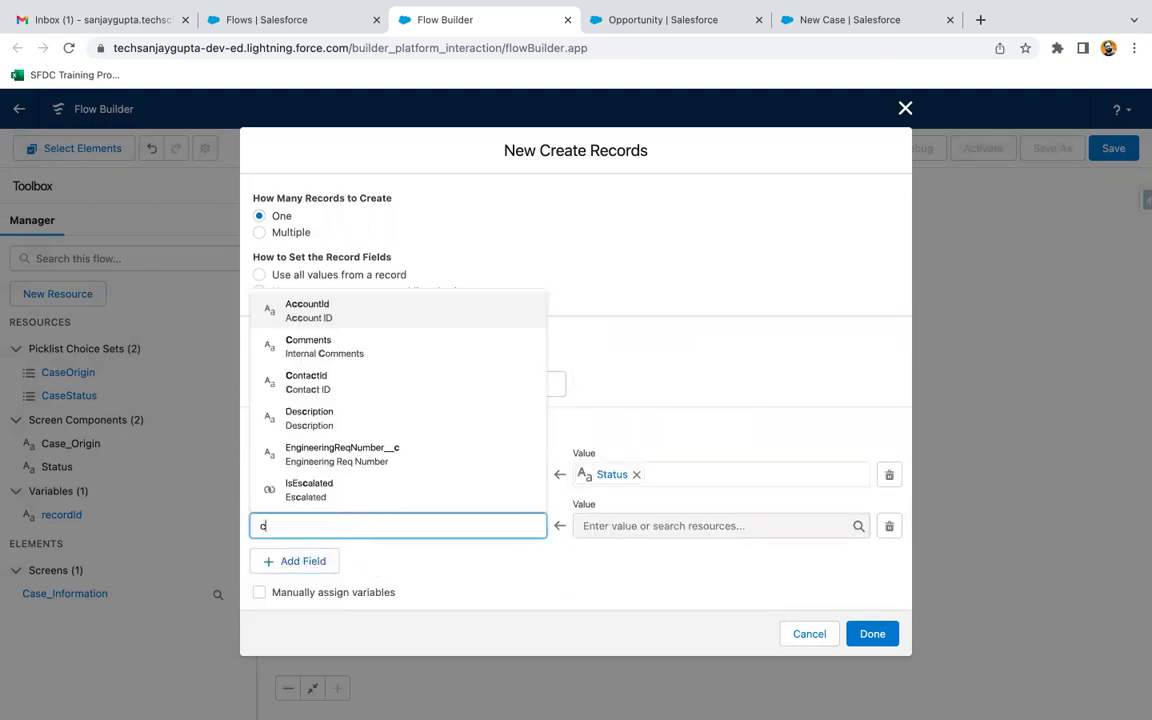
click(326, 386)
click(632, 524)
text(case)
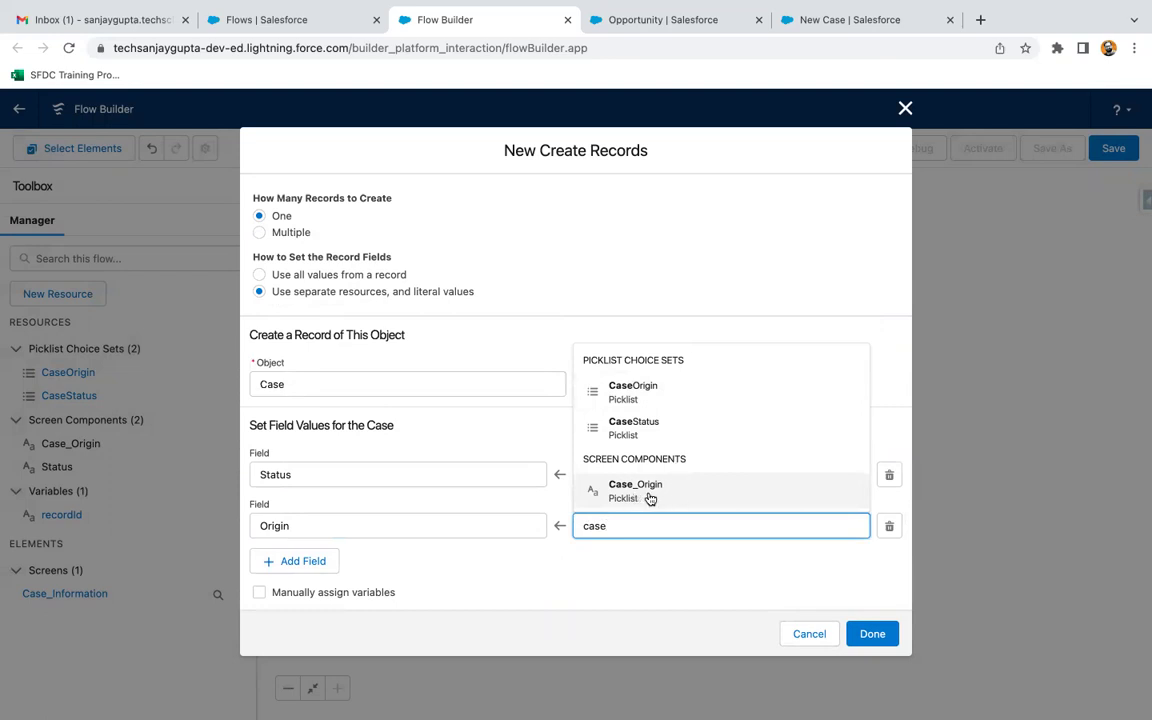
click(648, 493)
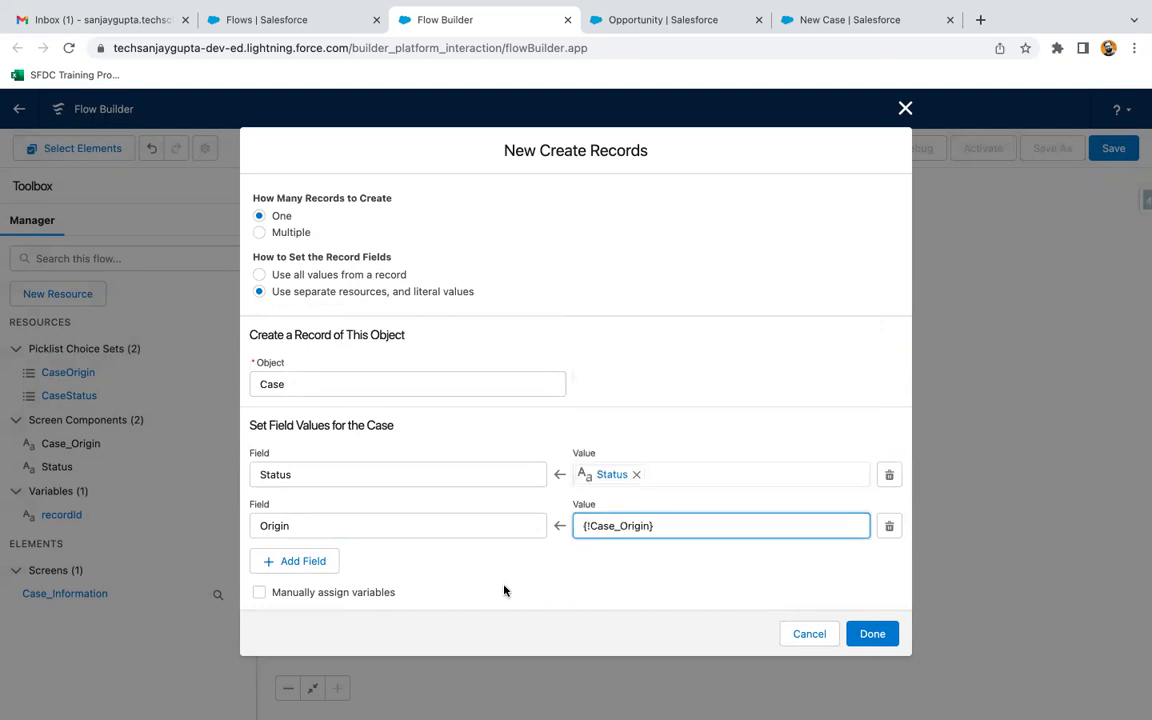
Step: Map the Case's AccountId field to recordId and finish the Create Case element
click(303, 561)
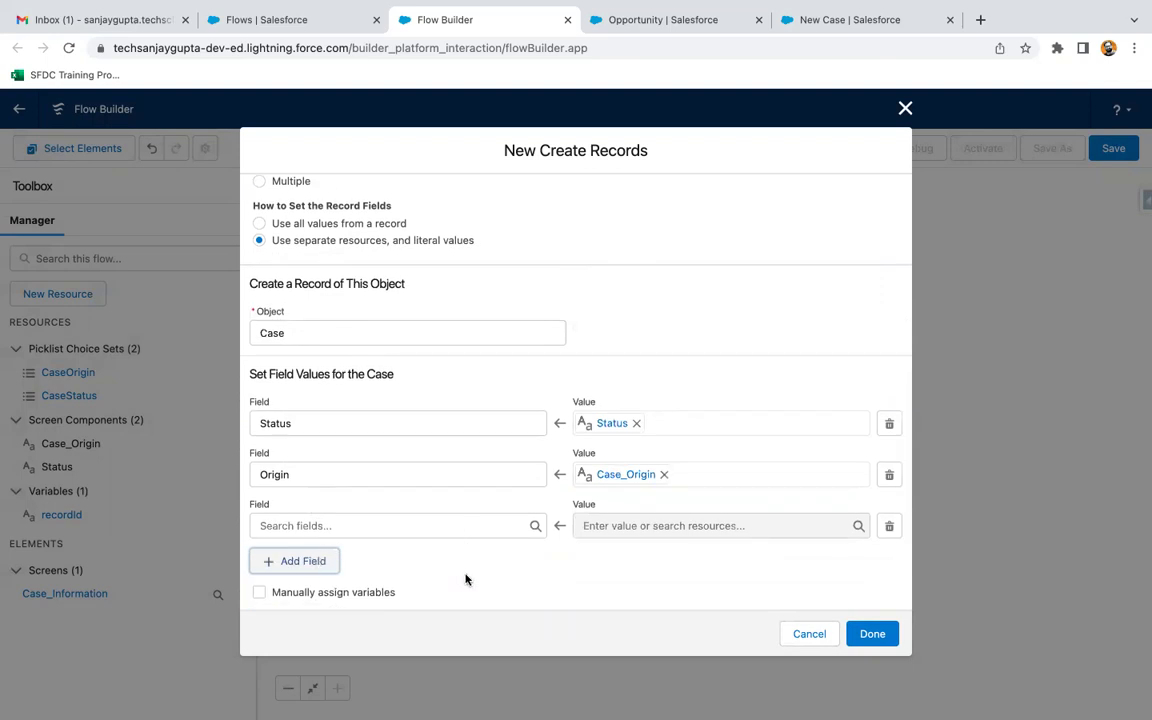
click(408, 525)
text(ac)
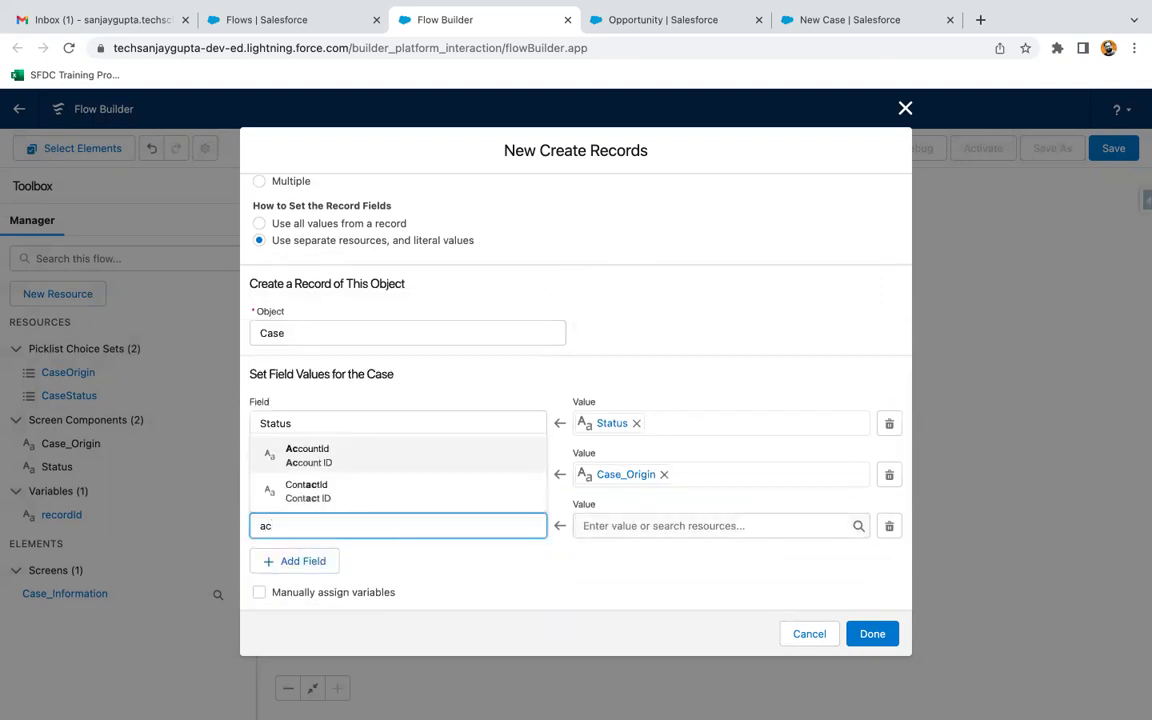
click(437, 462)
click(609, 525)
text(reco)
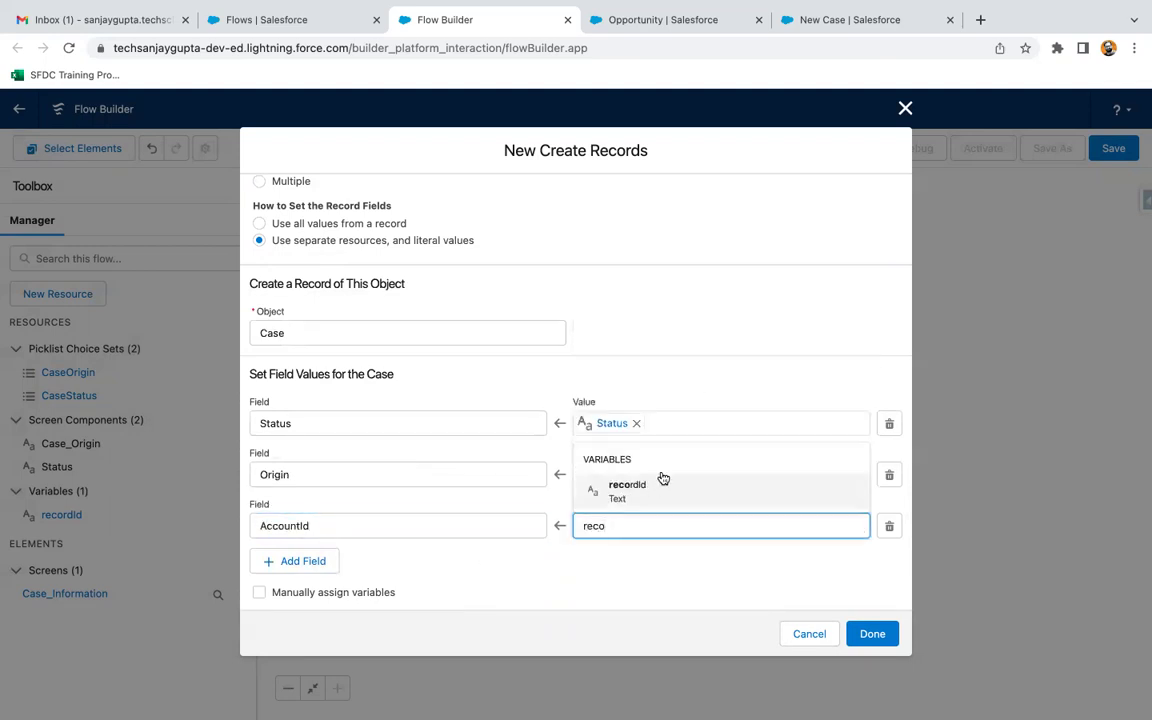
click(662, 479)
click(560, 562)
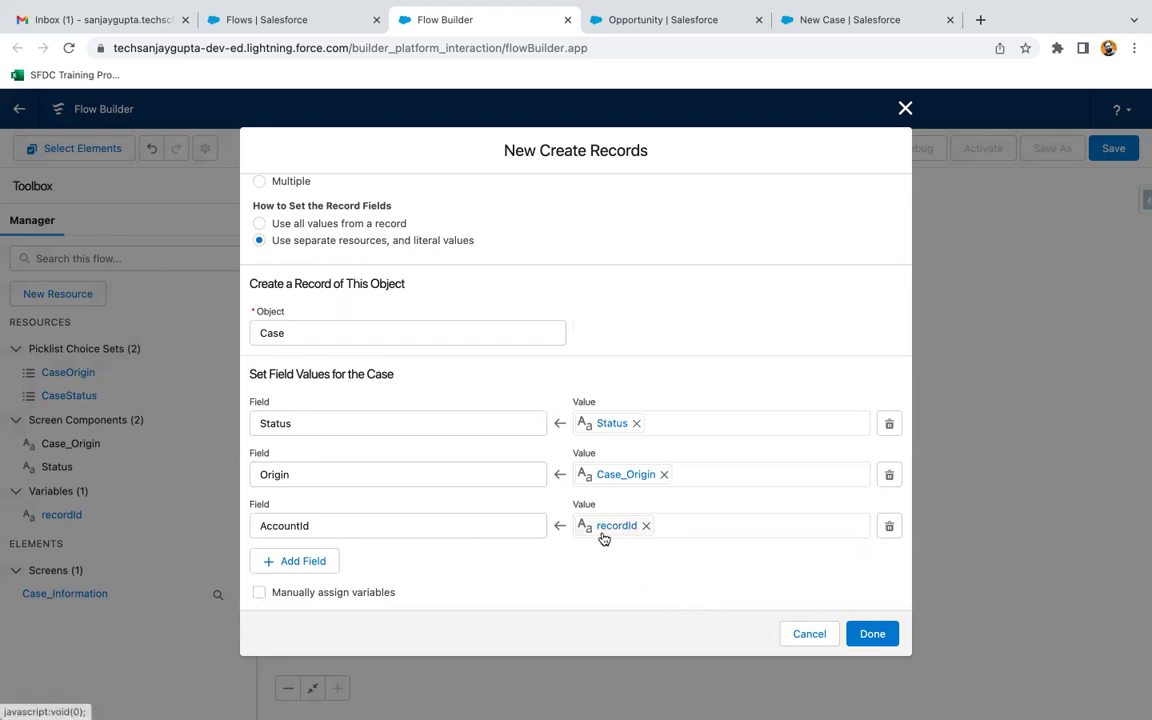
click(873, 634)
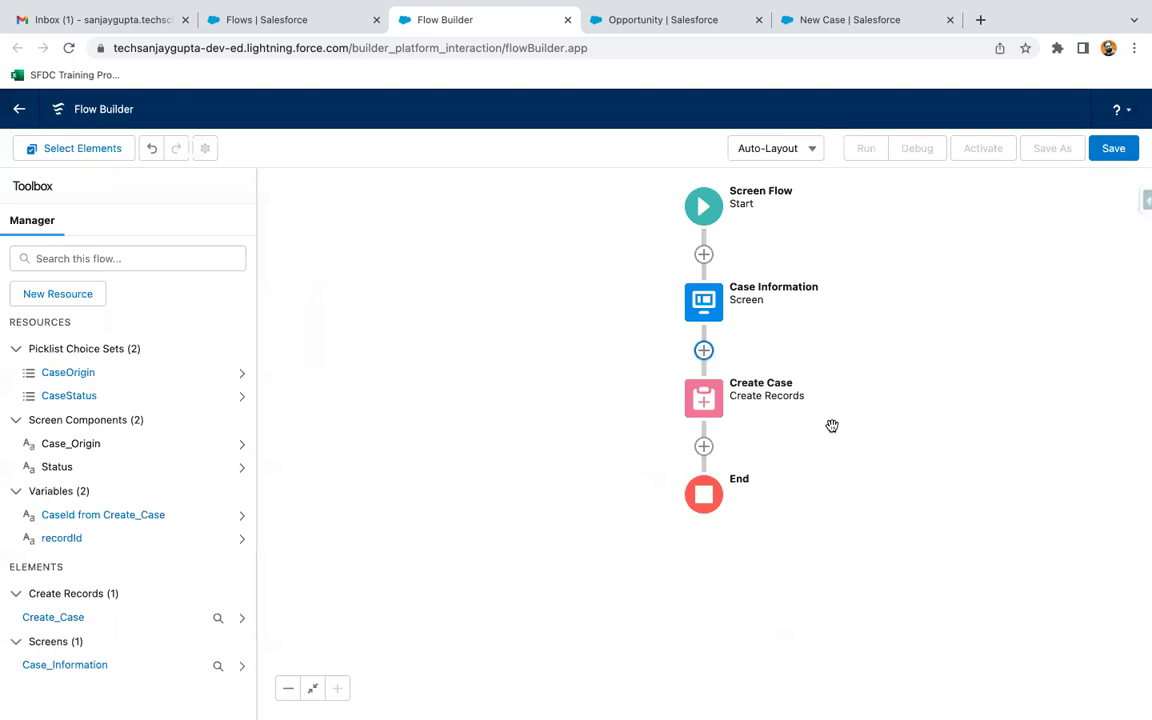
Step: Save the flow with label 'Create case on account' and activate it
click(1111, 149)
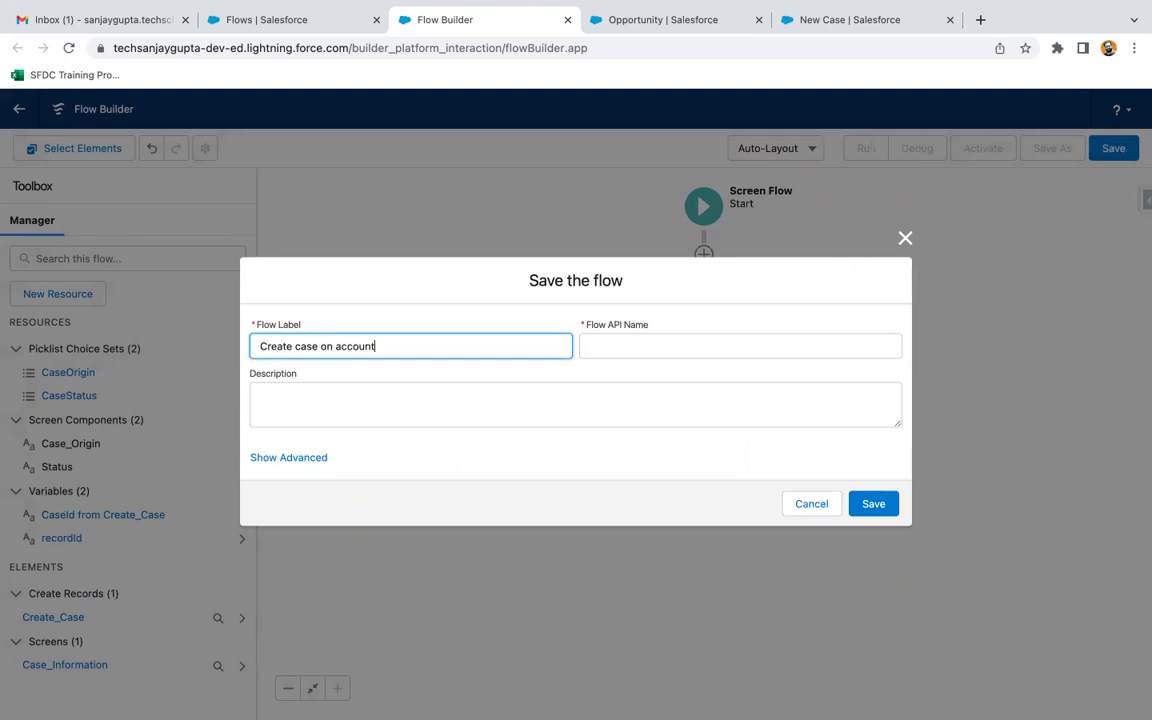
key(Return)
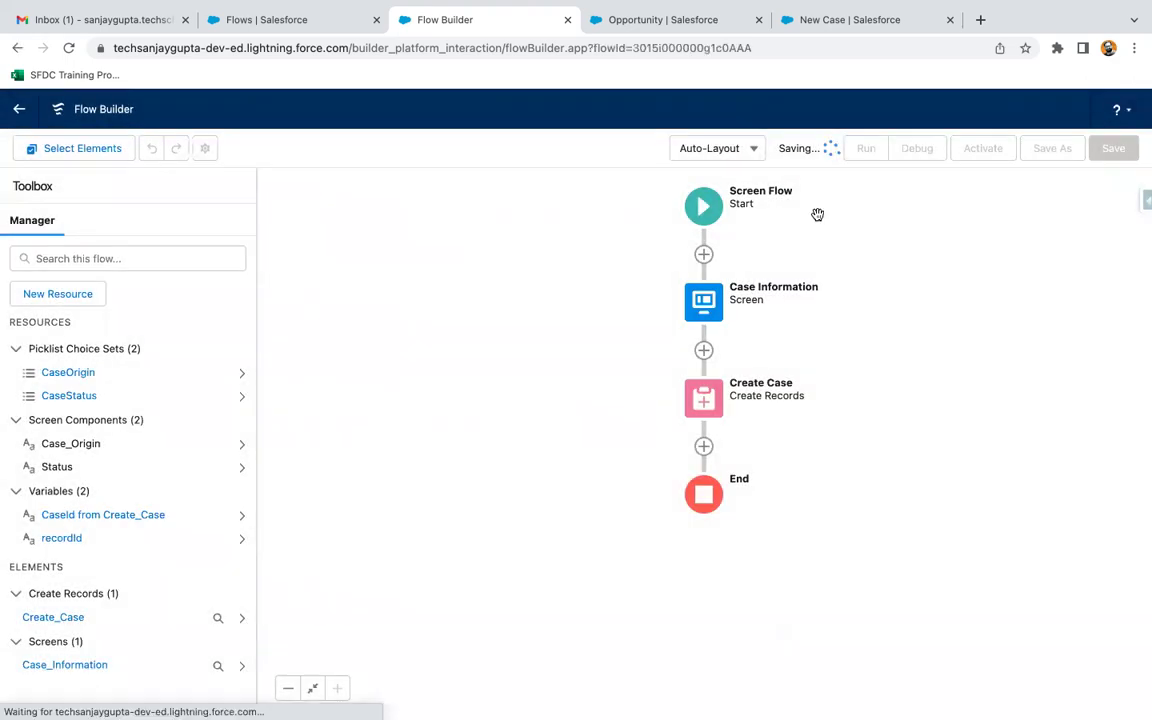
click(977, 152)
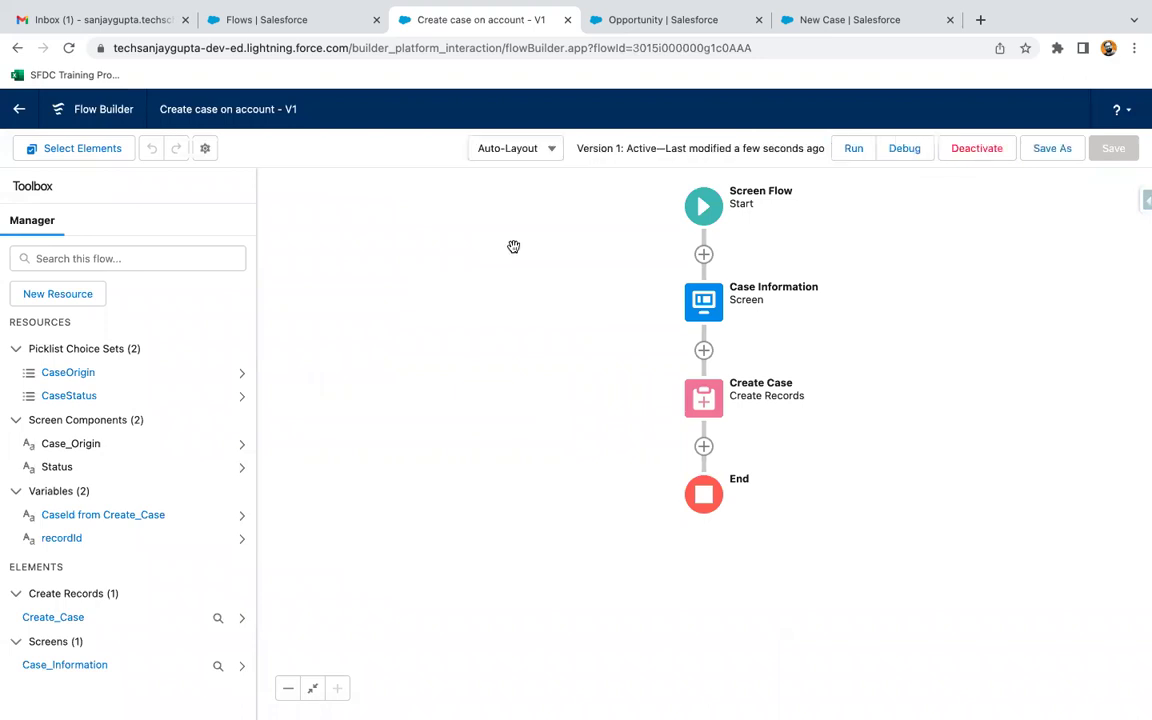
Step: In Object Manager, go to Account's Buttons, Links, and Actions and begin a New Action
click(635, 22)
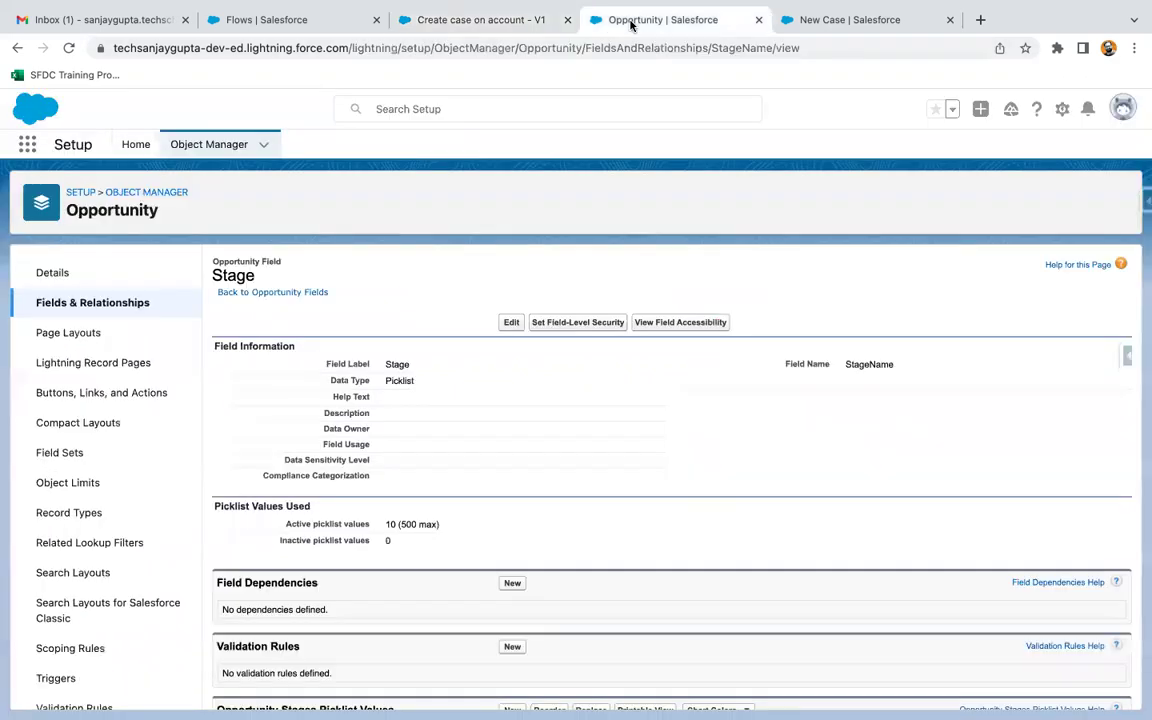
click(203, 147)
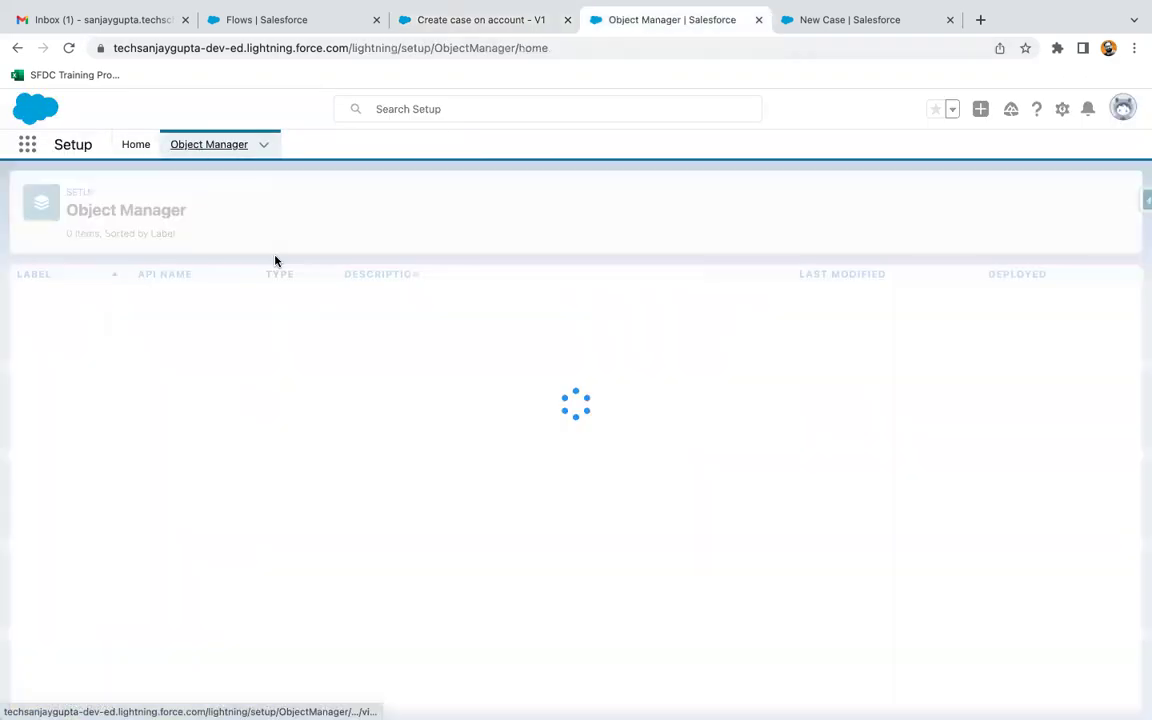
click(45, 299)
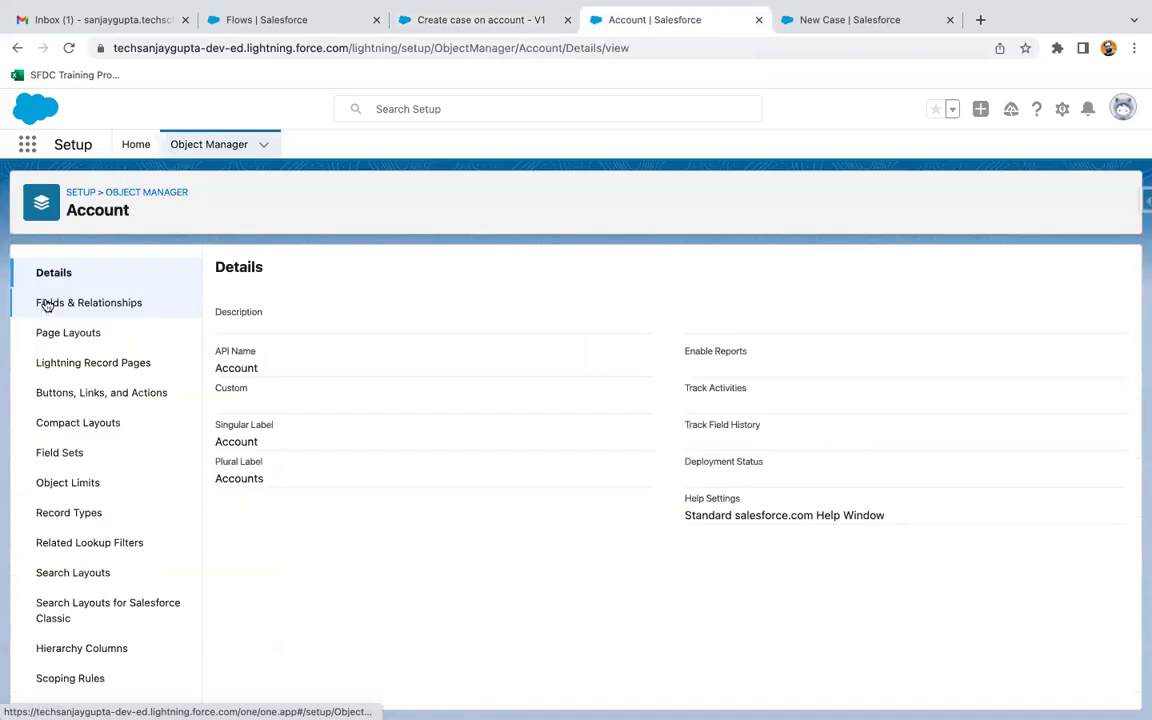
click(146, 398)
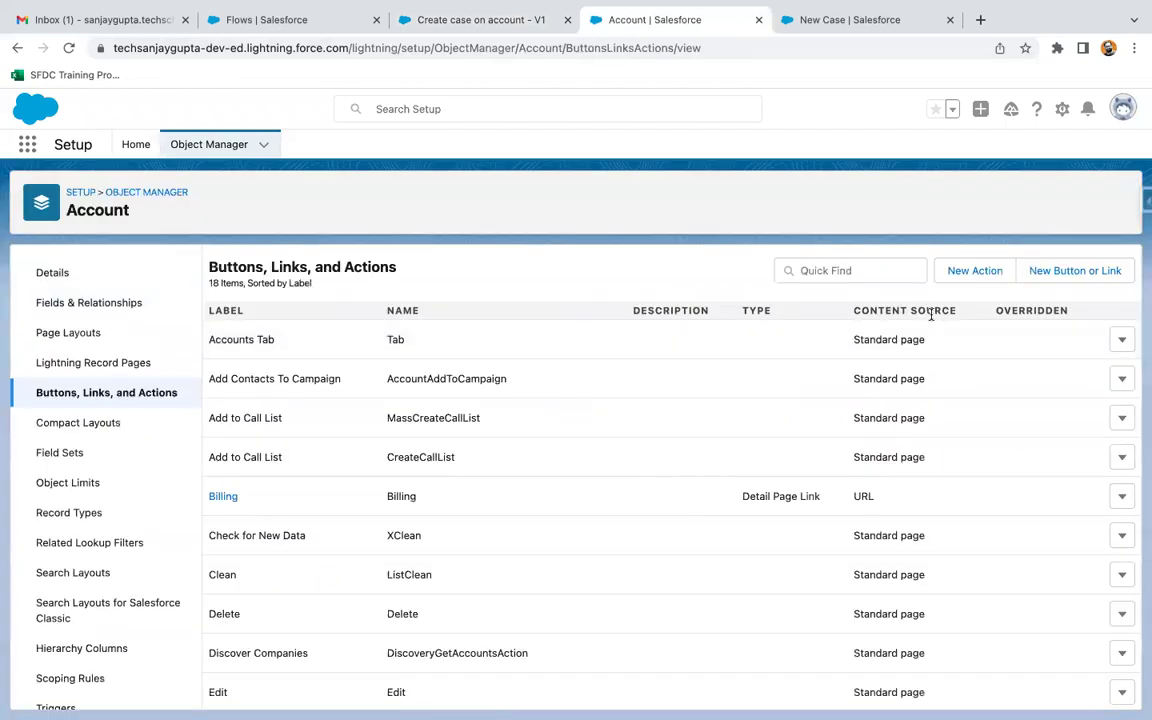
click(972, 277)
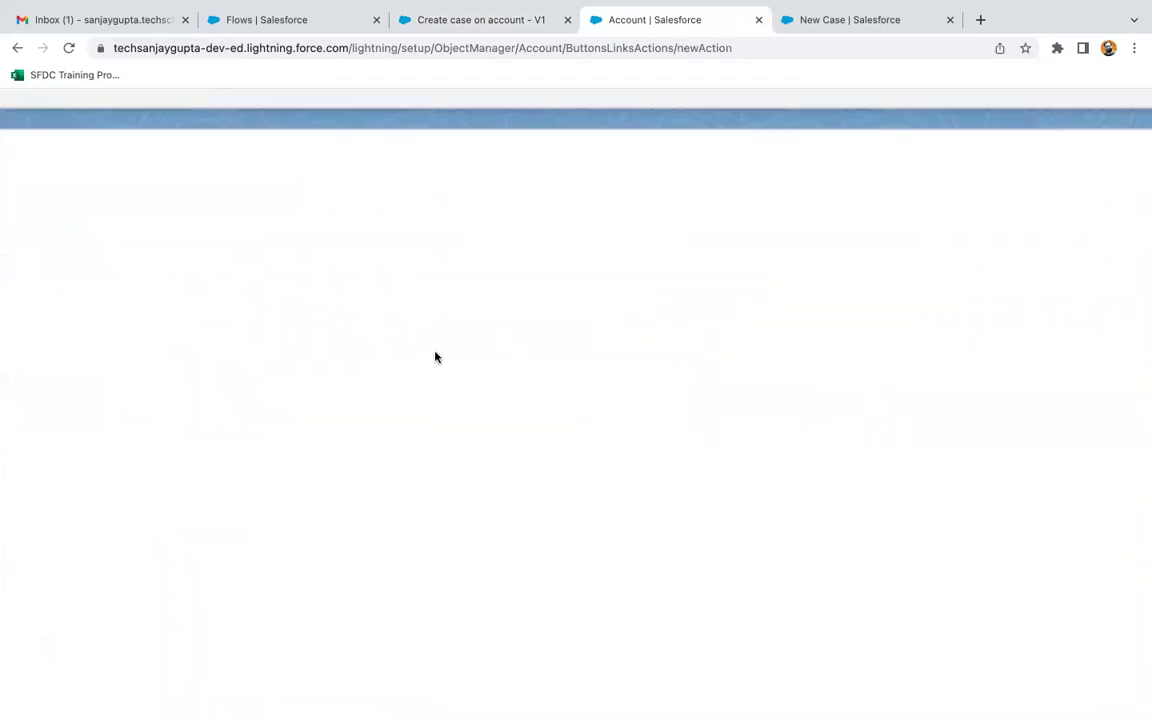
Step: Make the action a Flow action that runs the 'Create case on account' flow
scroll(530, 437, down, 3)
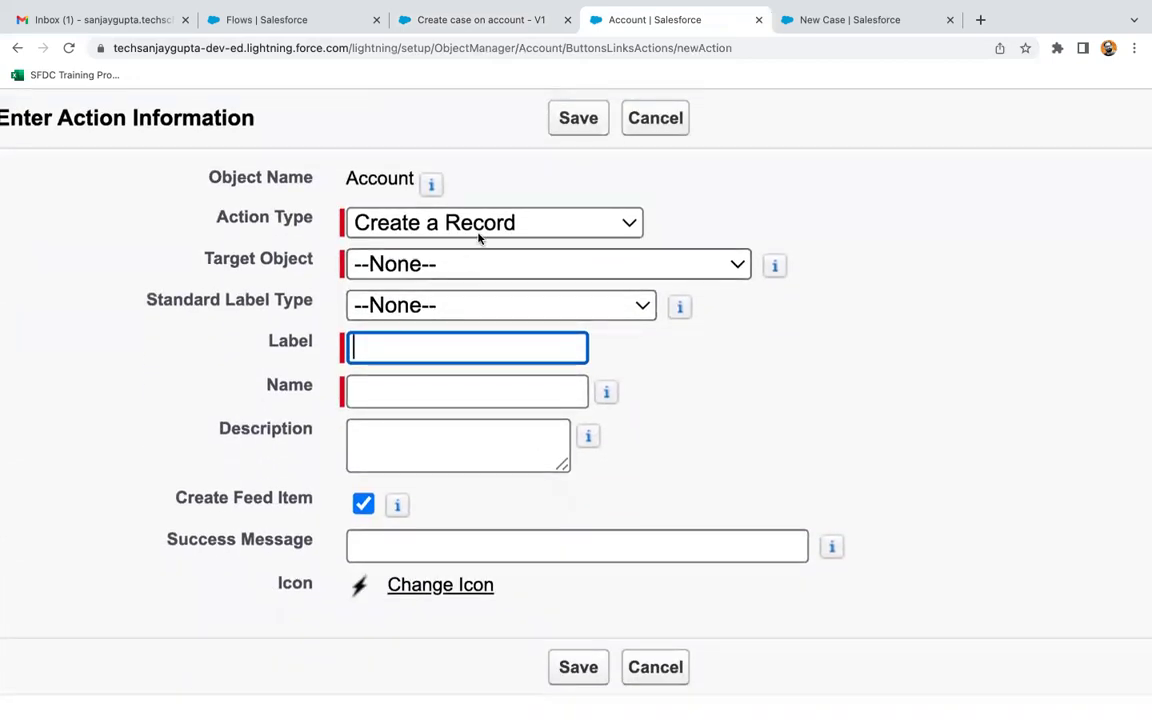
click(436, 224)
click(401, 338)
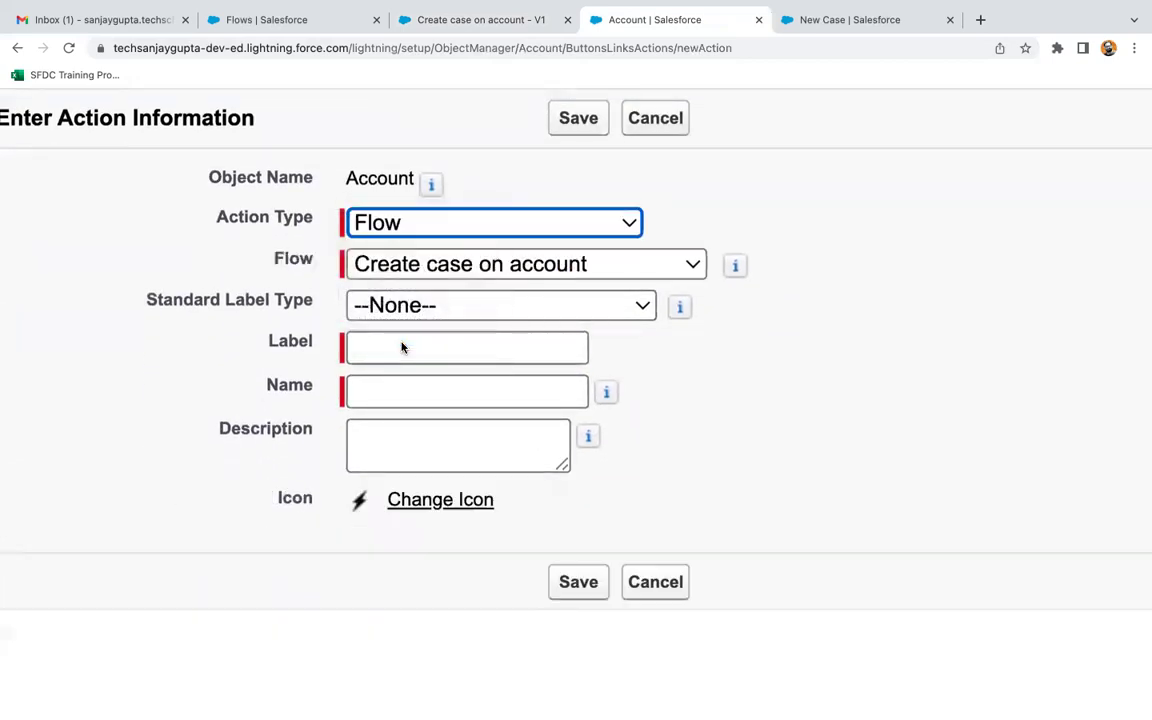
click(452, 265)
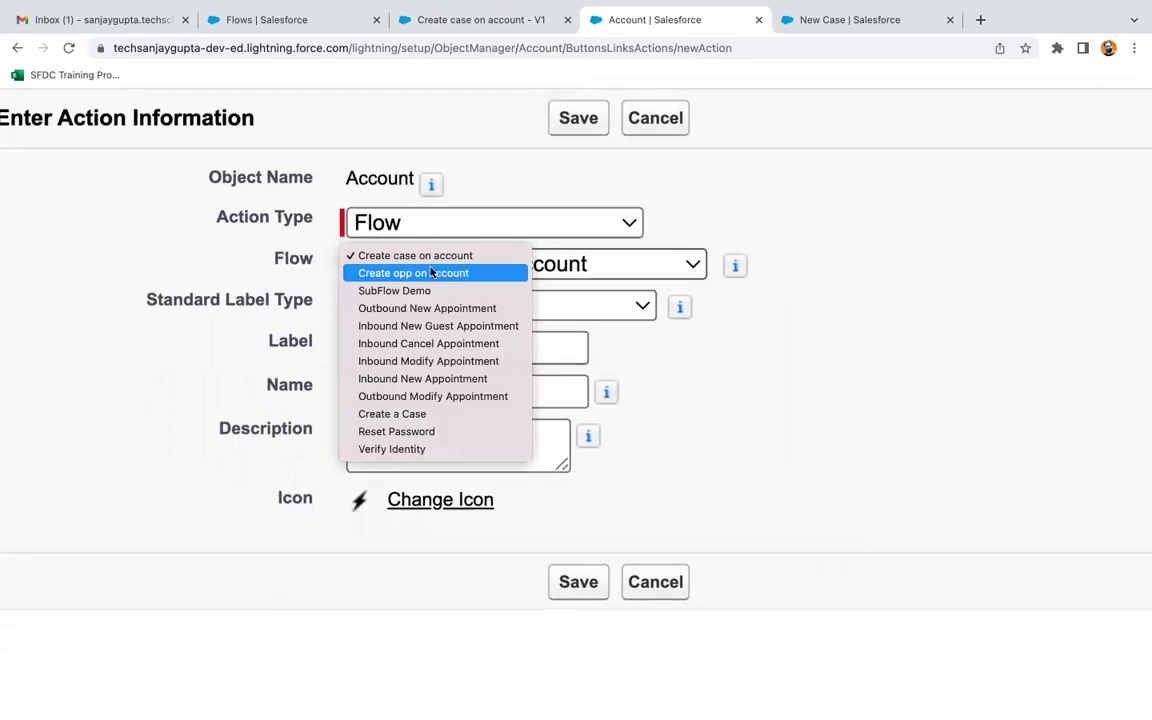
click(442, 256)
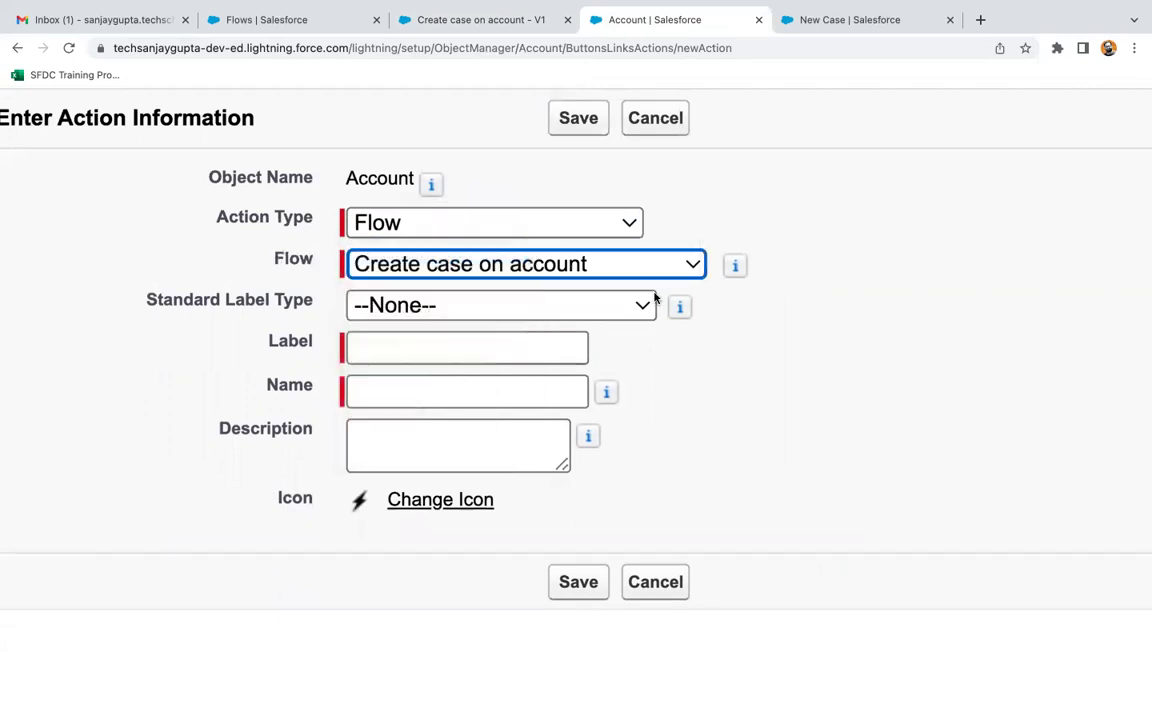
Step: Label the action 'Case thru Flow', removing the duplicated word 'Case'
click(387, 350)
text(Case)
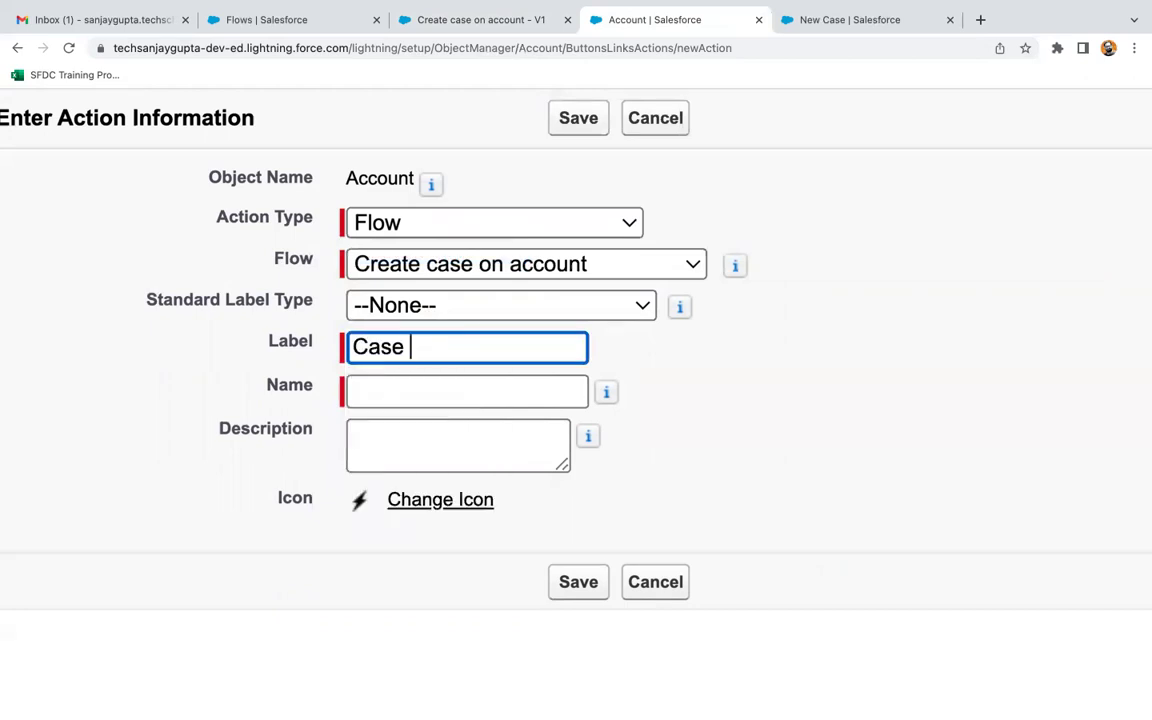
text( Case)
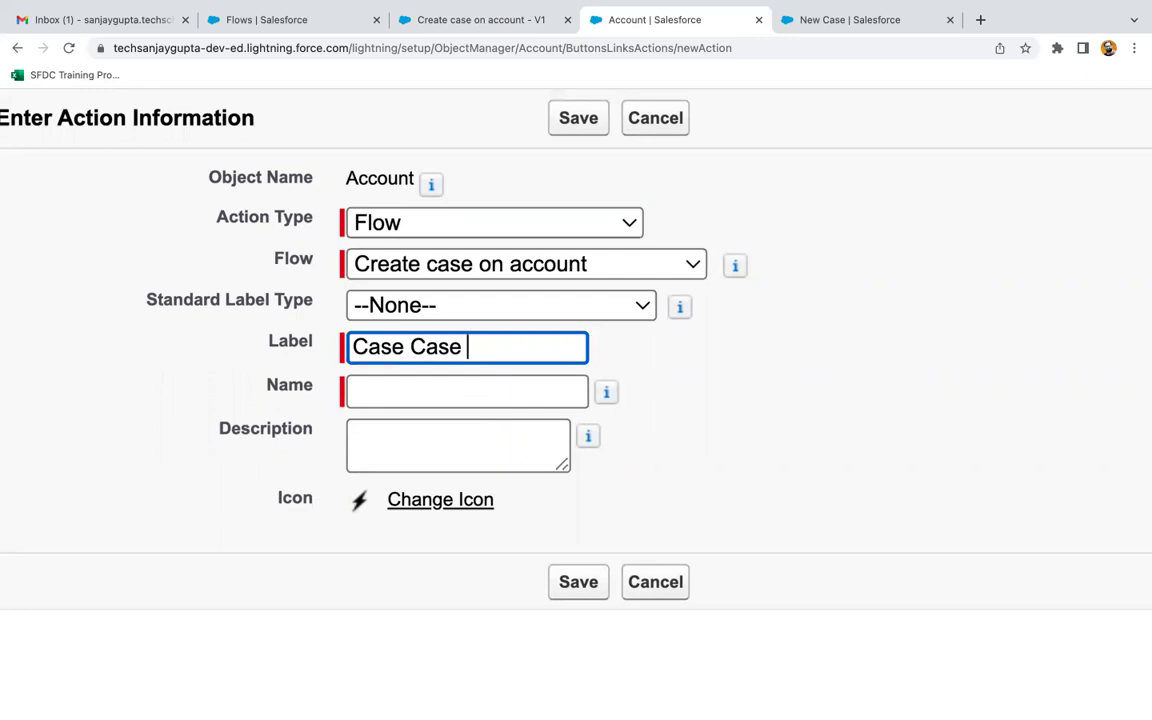
text( throu)
key(BackSpace)
text(u Flow)
click(637, 372)
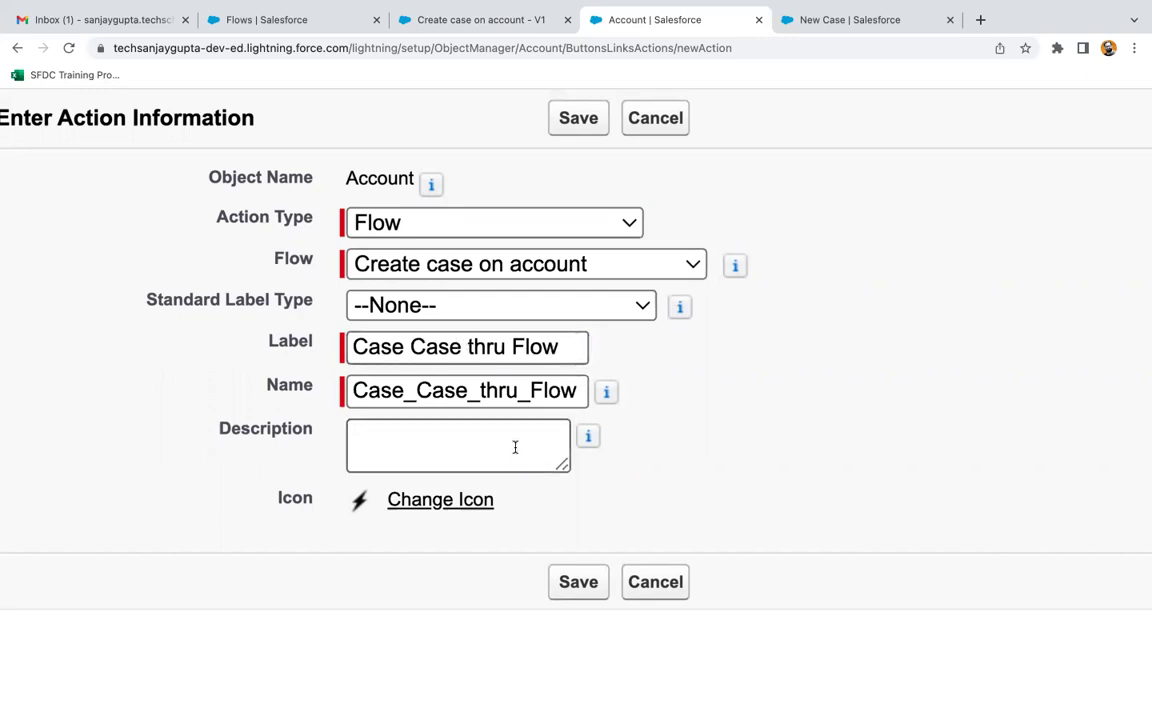
double_click(386, 349)
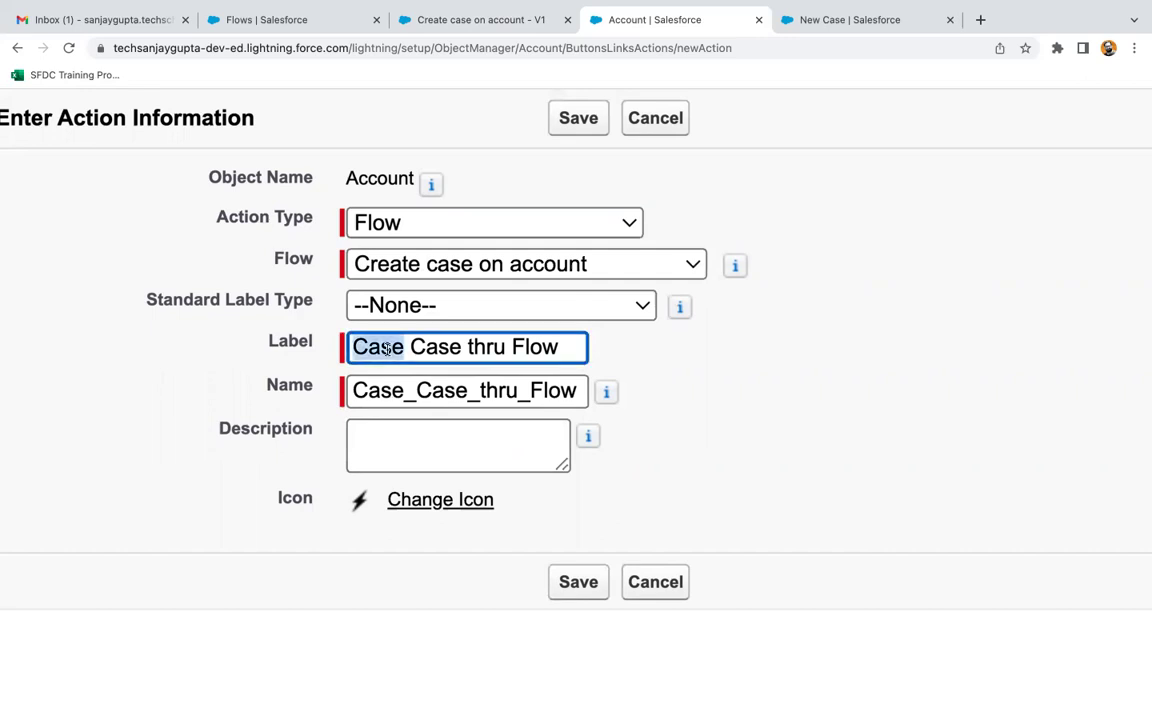
key(BackSpace)
Step: Correct the action Name to Case_thru_Flow and save the new action
click(408, 391)
key(BackSpace)
key(BackSpace)
key(BackSpace)
key(BackSpace)
key(BackSpace)
click(692, 386)
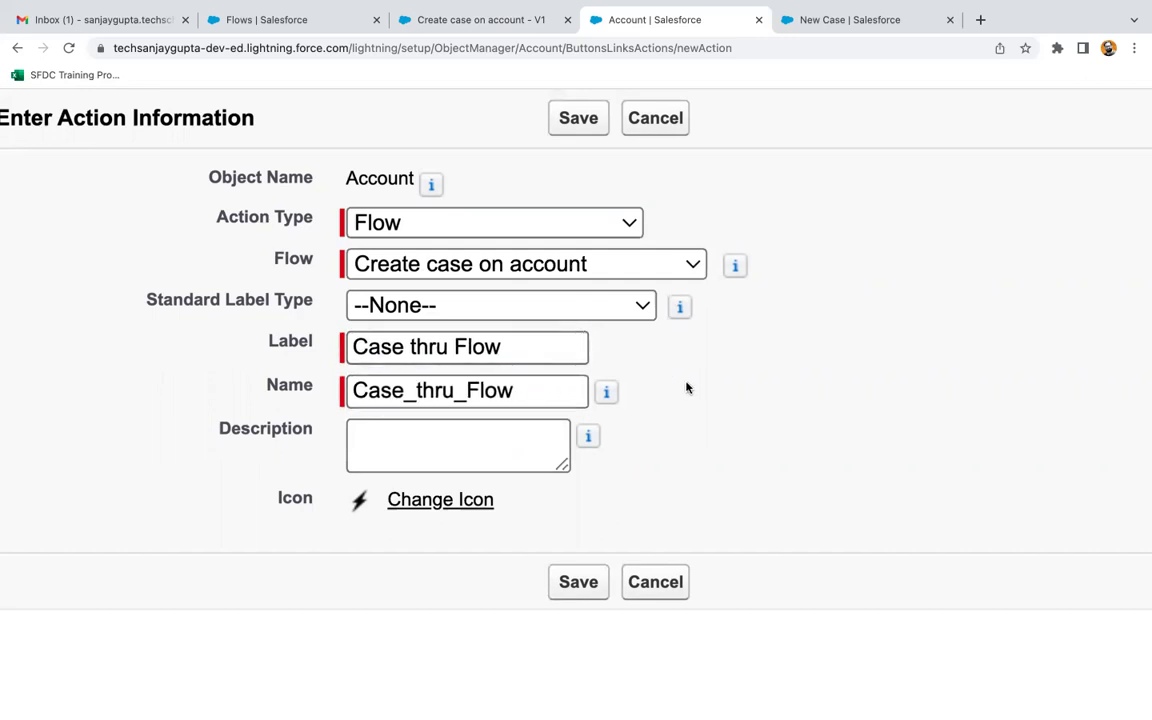
scroll(660, 494, down, 1)
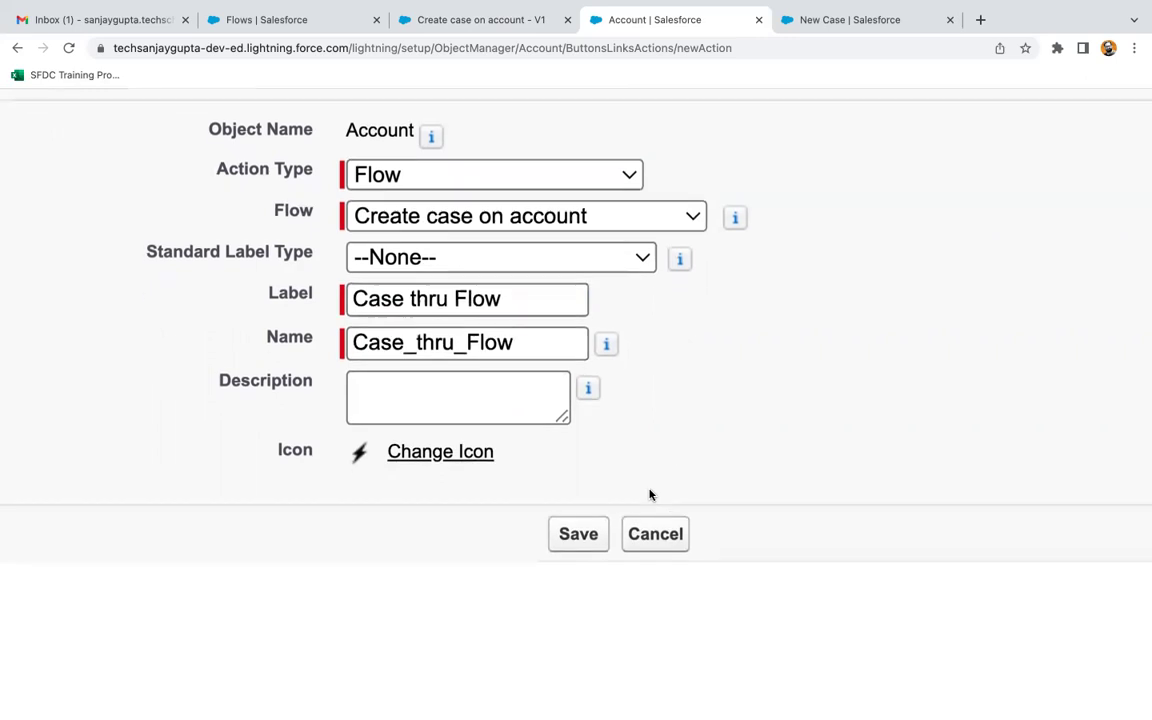
click(582, 534)
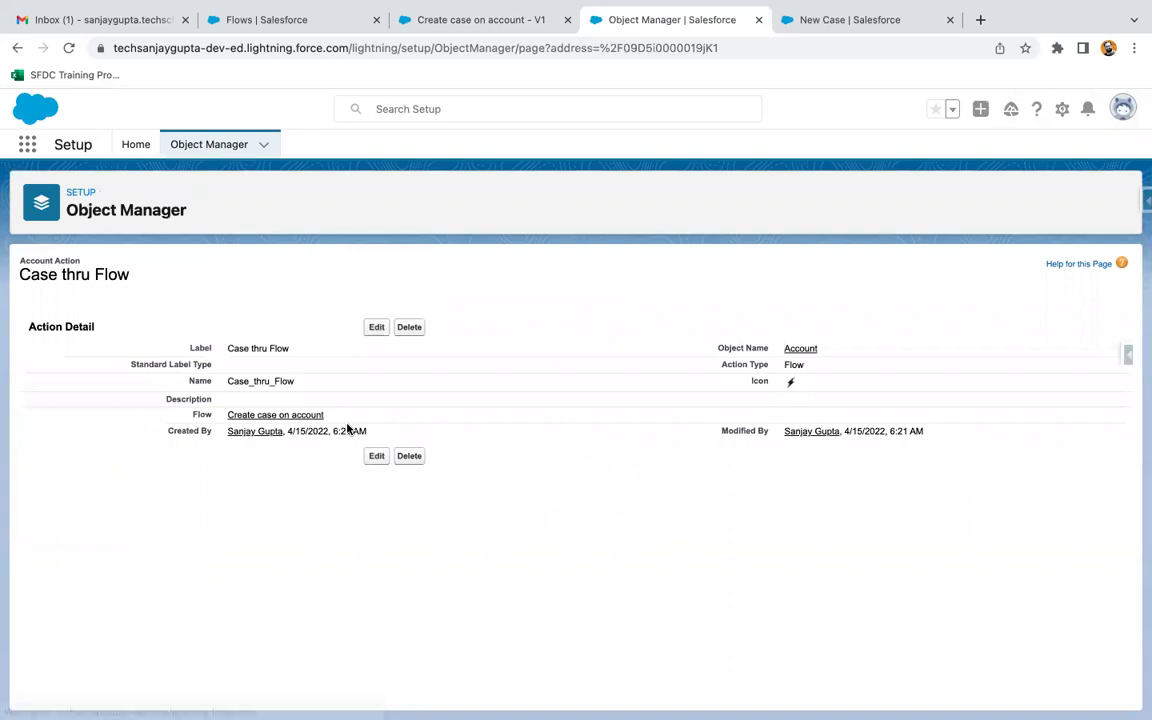
Step: Return to the Account Buttons, Links, and Actions list
click(16, 48)
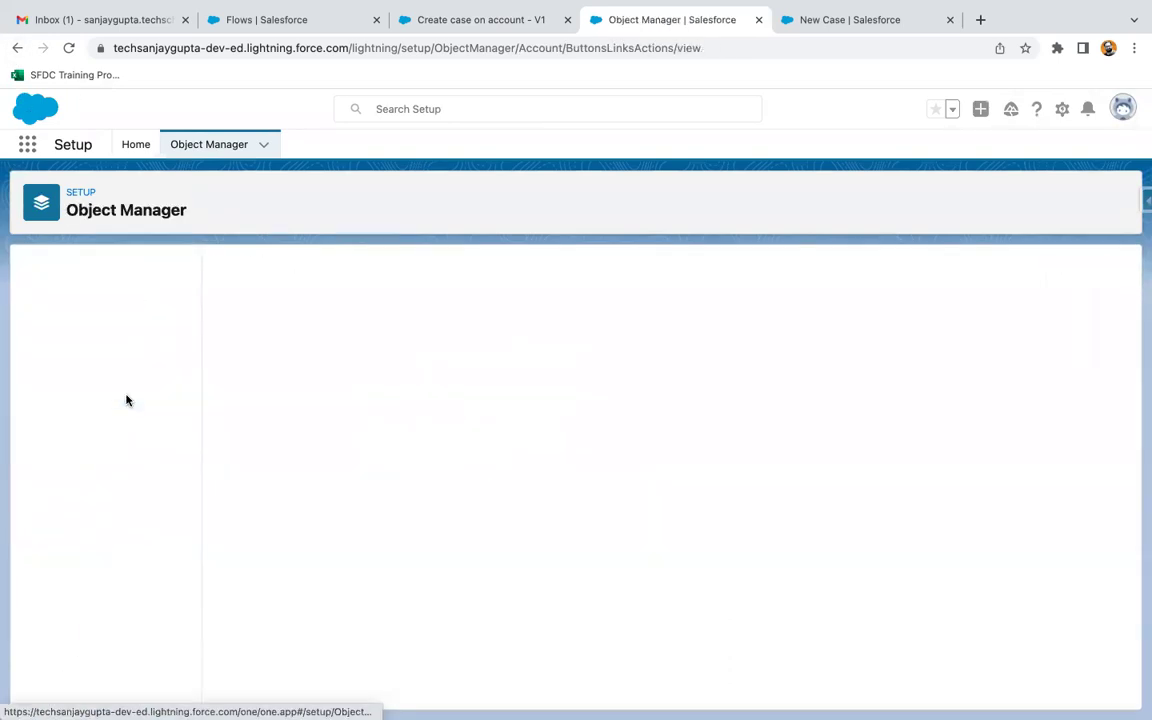
scroll(410, 590, down, 1)
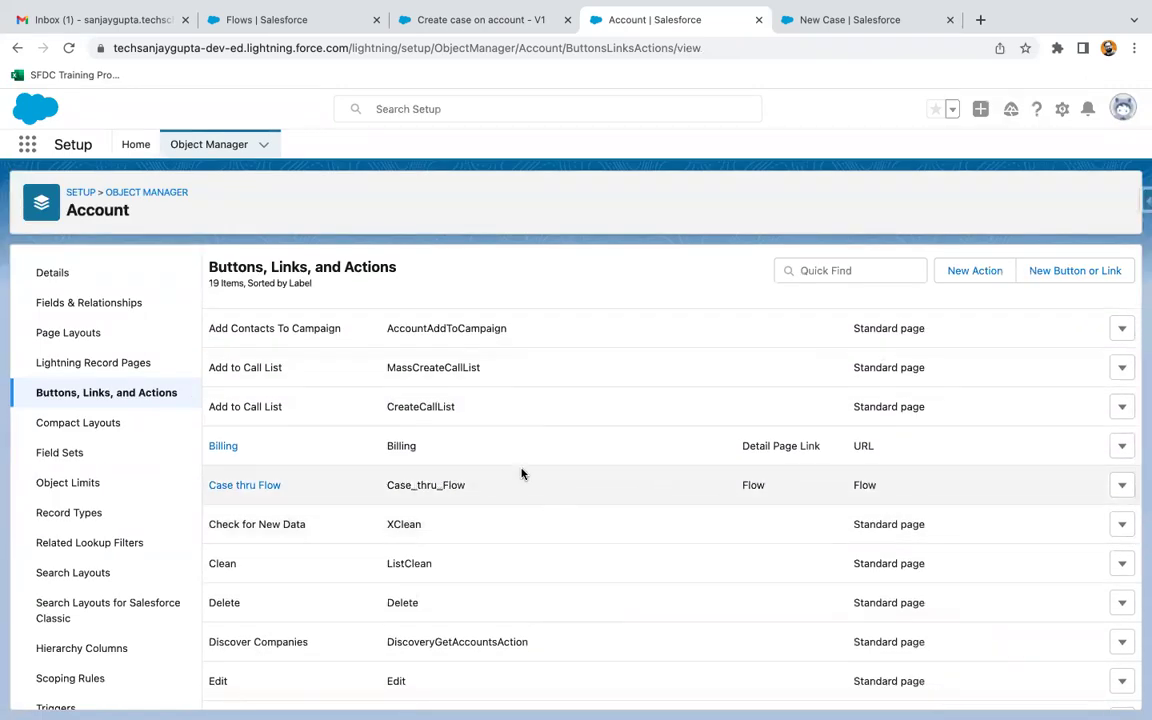
scroll(872, 485, up, 1)
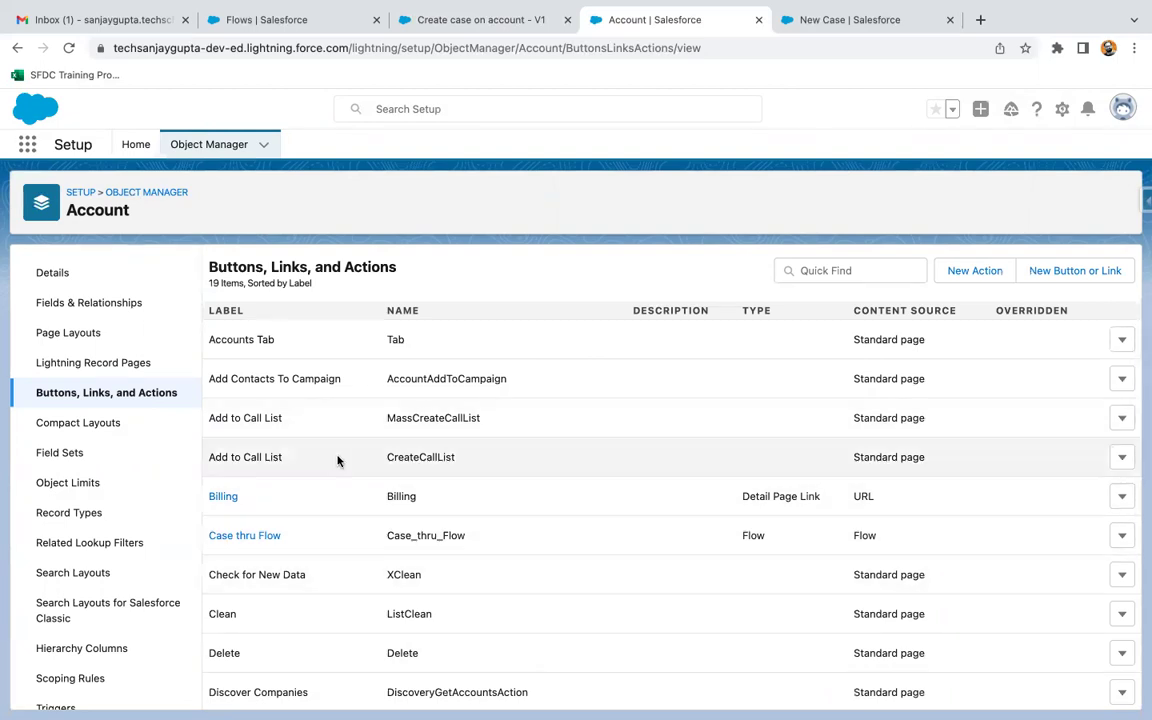
Step: Go to Account Page Layout Assignment and open the System Administrator's Account Layout
click(82, 336)
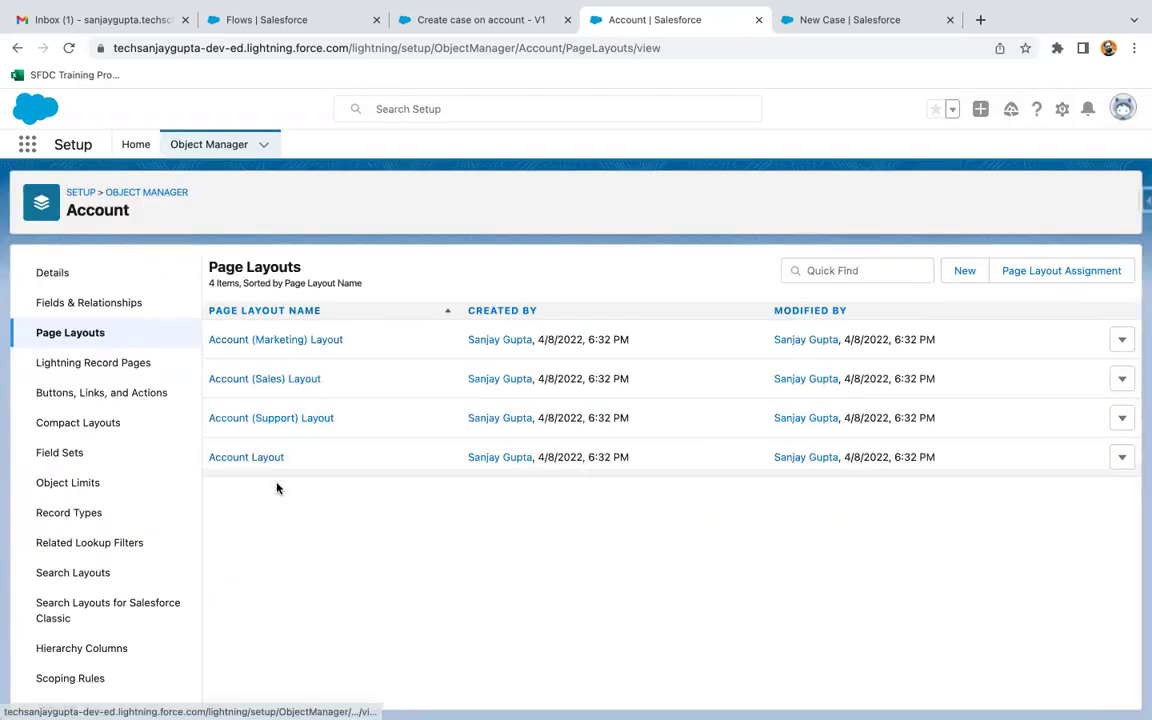
click(1047, 272)
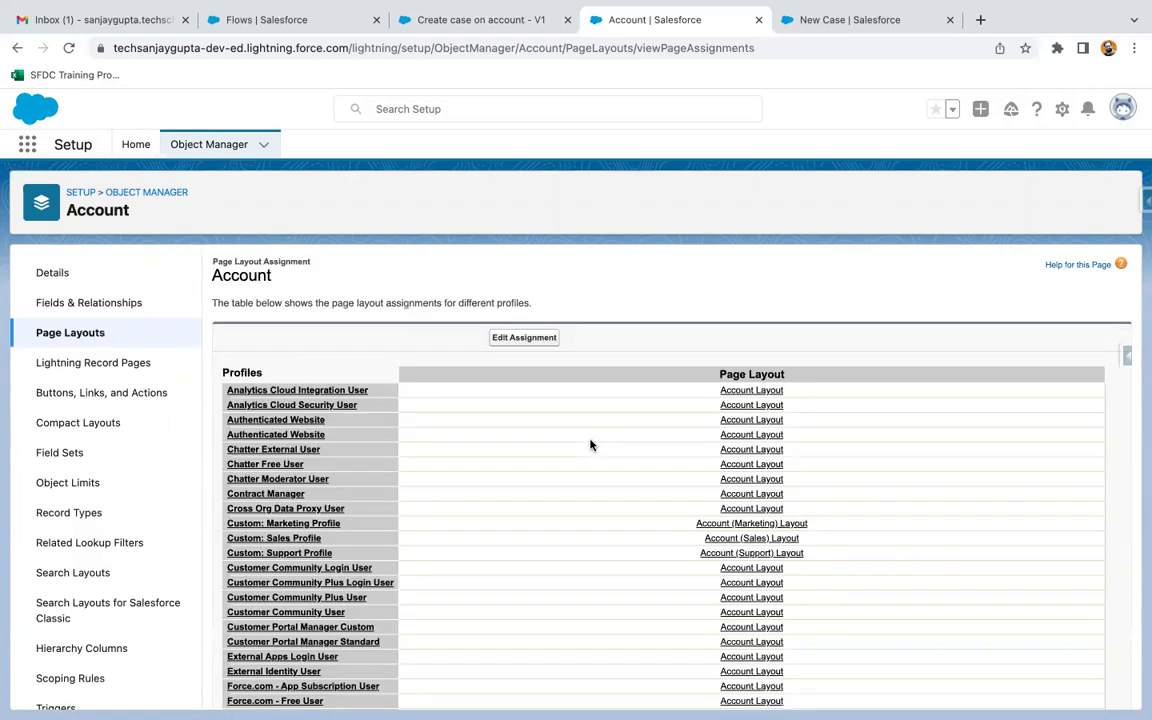
scroll(735, 462, down, 3)
scroll(735, 530, down, 2)
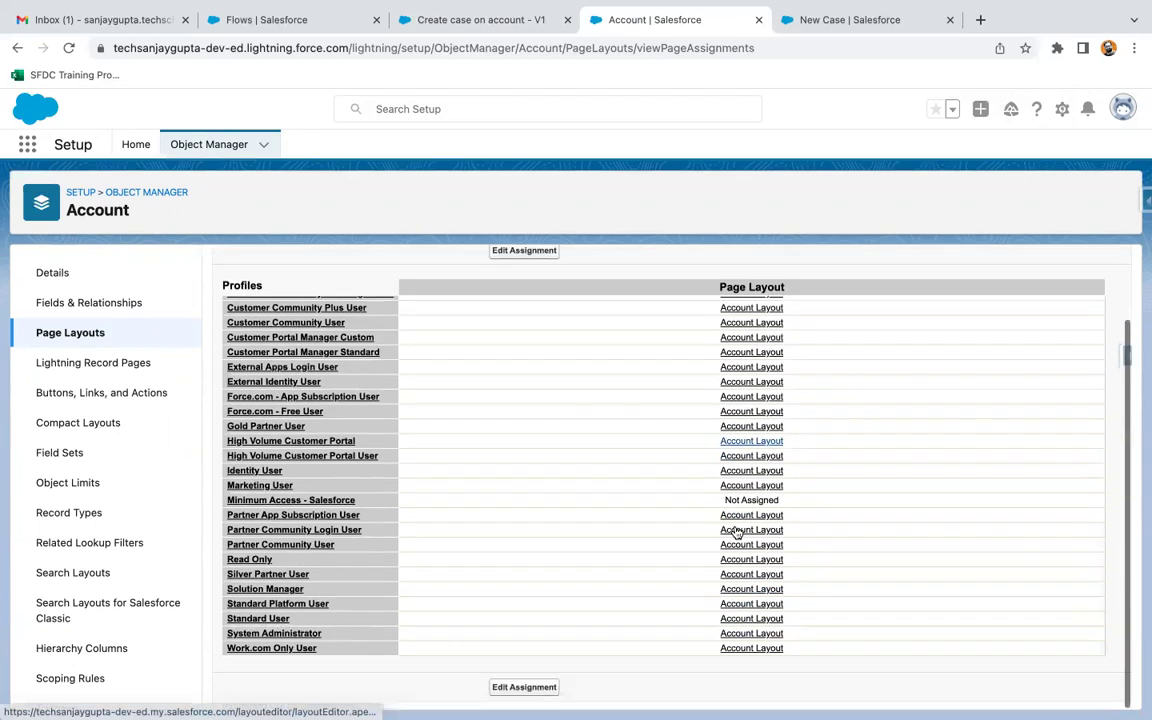
scroll(692, 630, up, 5)
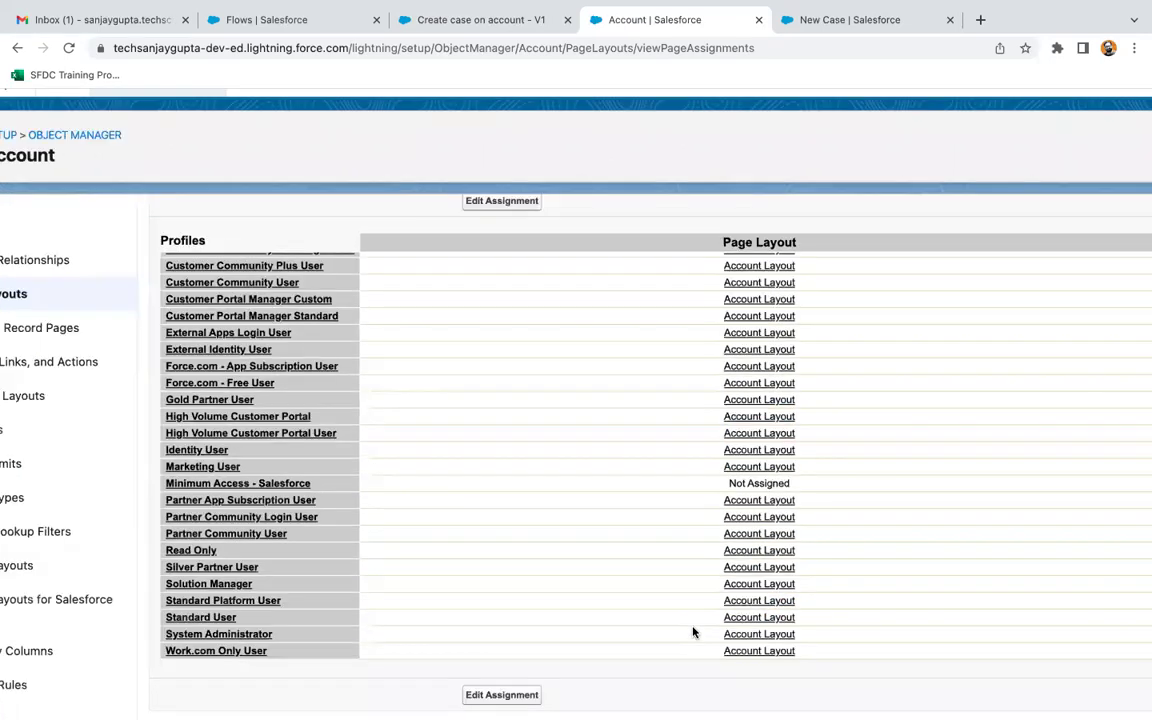
click(783, 640)
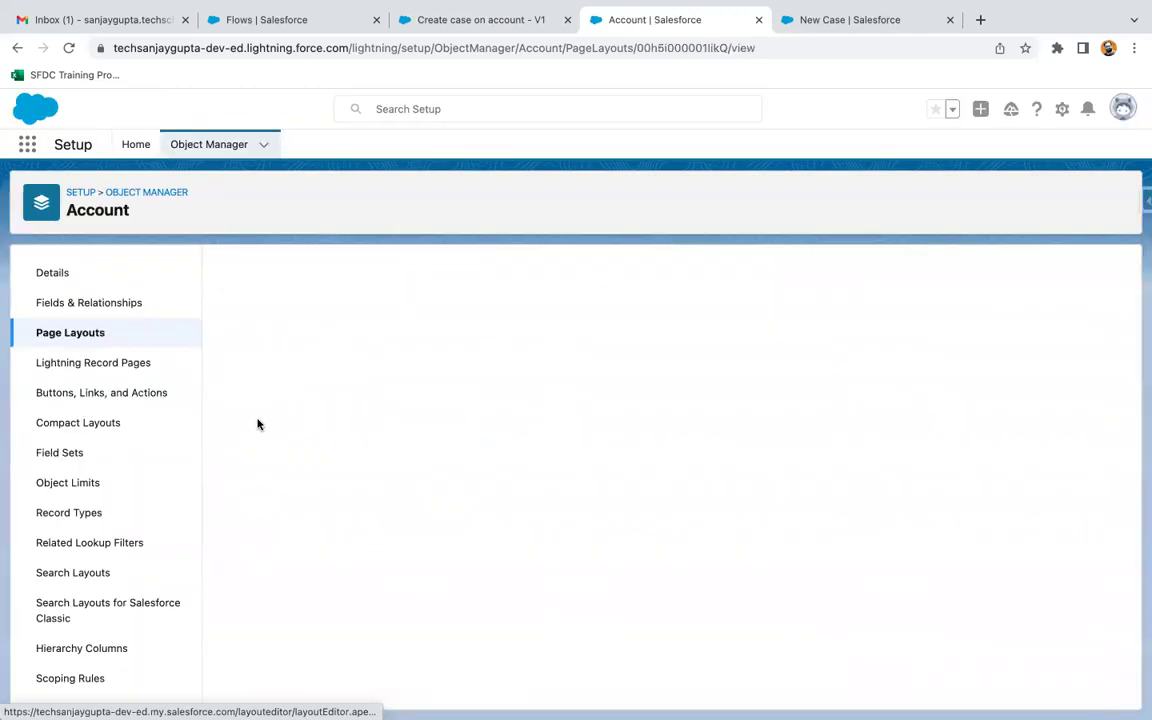
Step: Place Case thru Flow first in the Mobile & Lightning Actions section and save Account Layout
scroll(381, 413, up, 2)
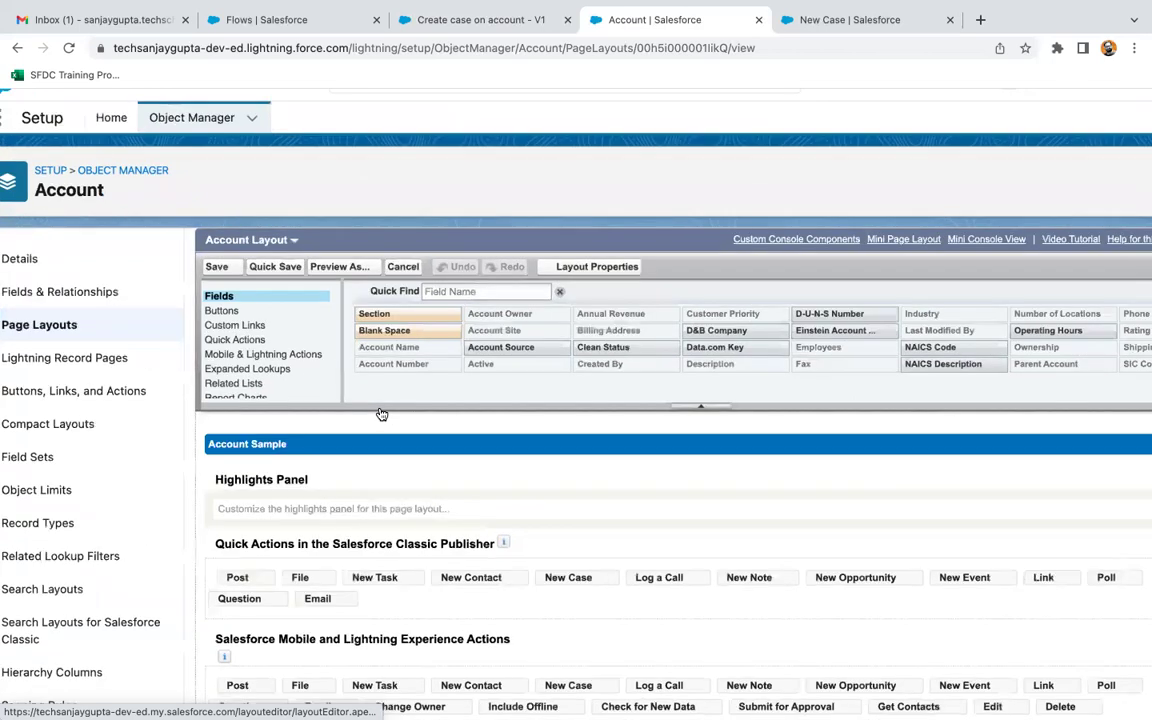
scroll(381, 413, up, 3)
scroll(381, 411, down, 1)
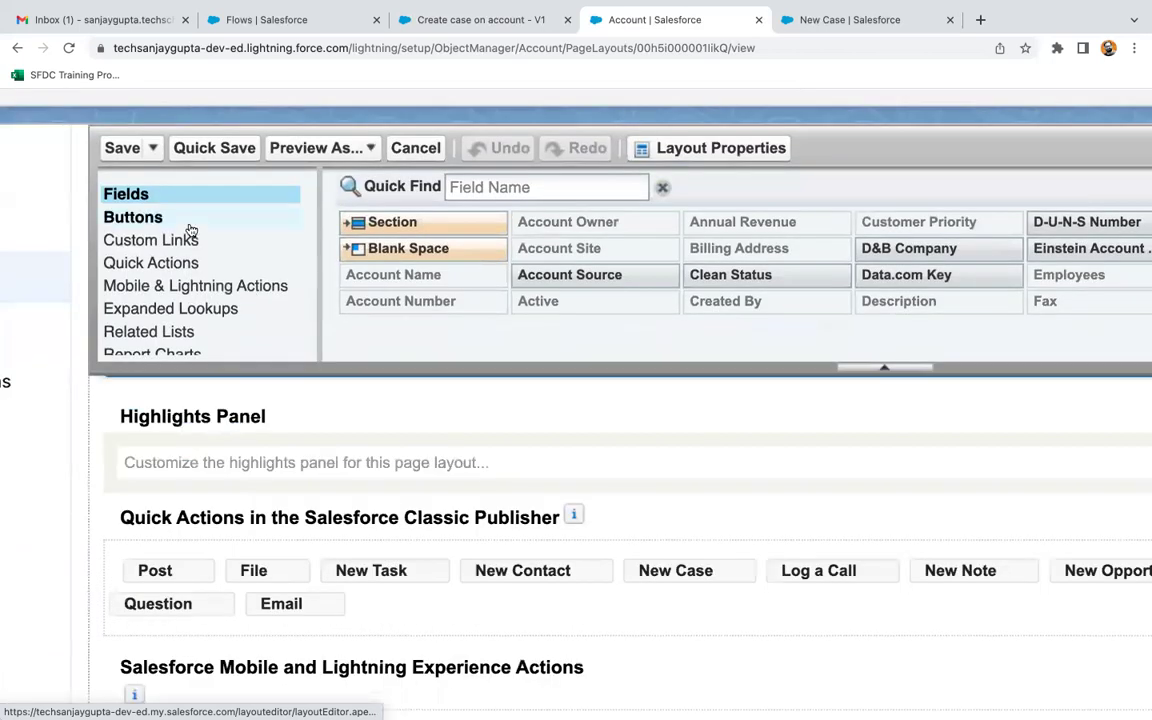
click(175, 298)
scroll(465, 465, down, 3)
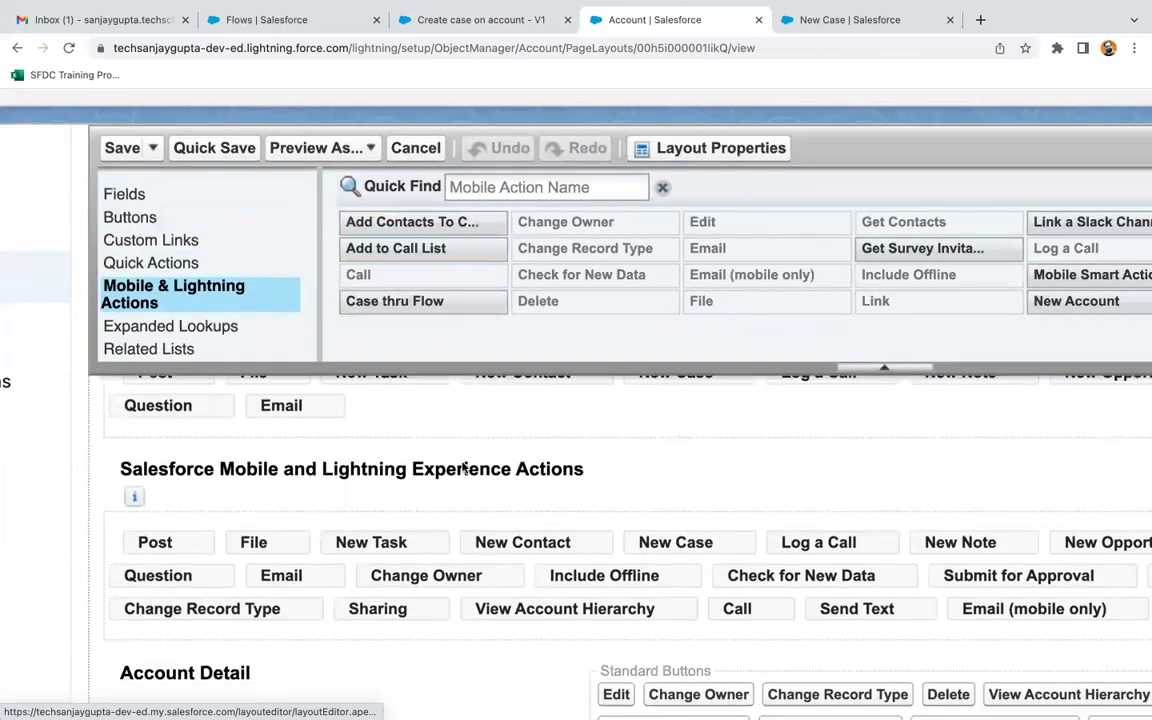
scroll(465, 467, down, 1)
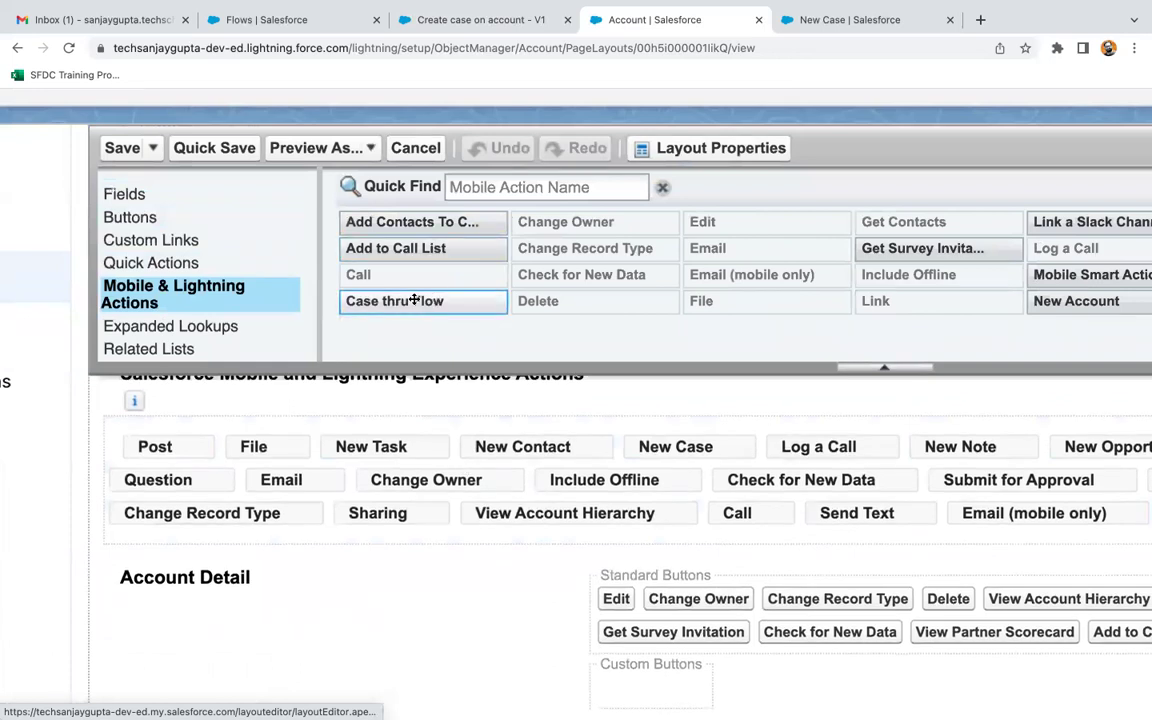
mouse_move(392, 301)
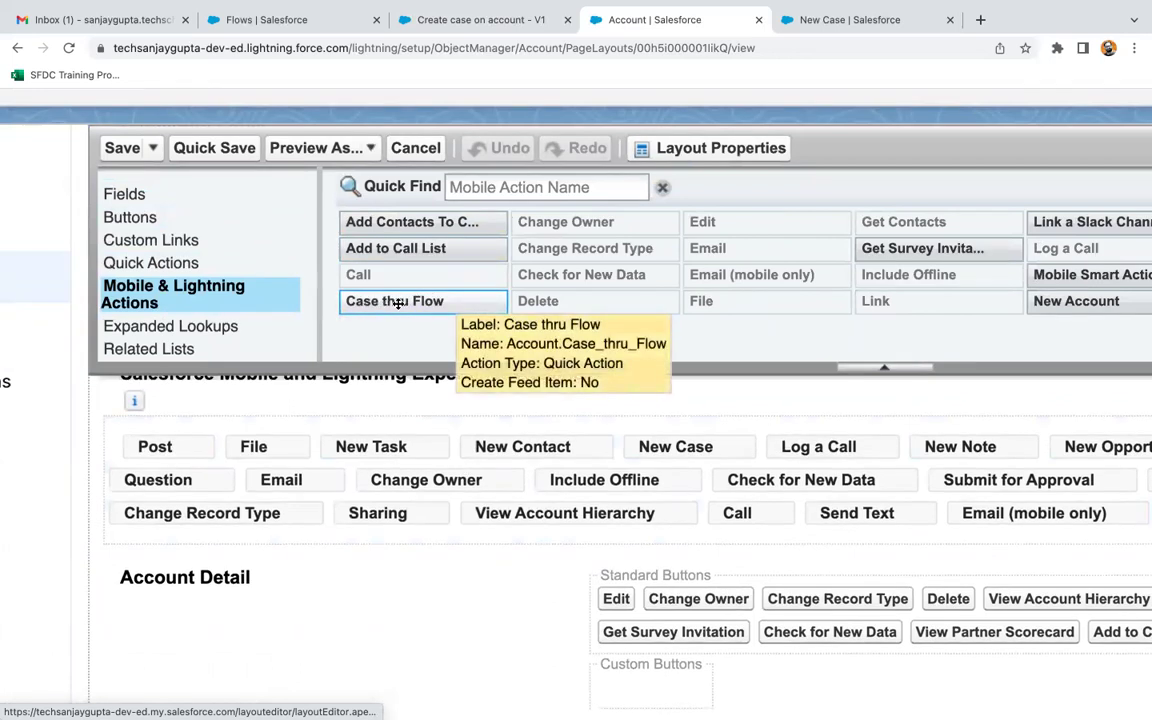
drag(409, 300, 135, 455)
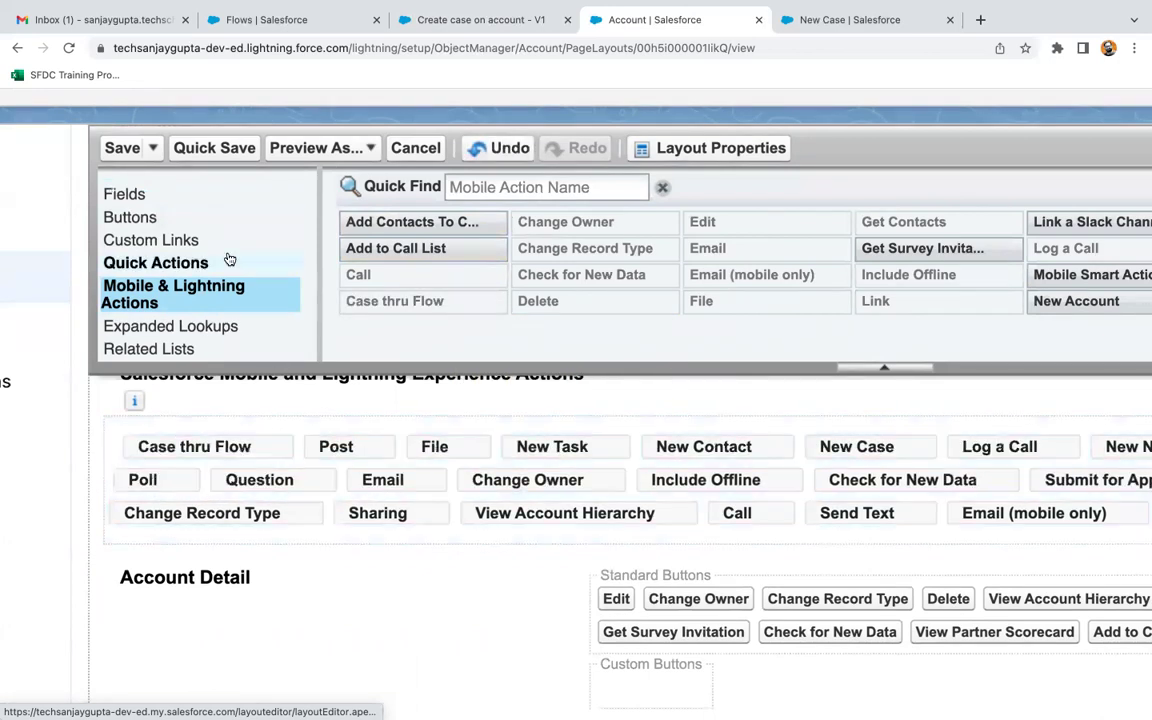
click(123, 148)
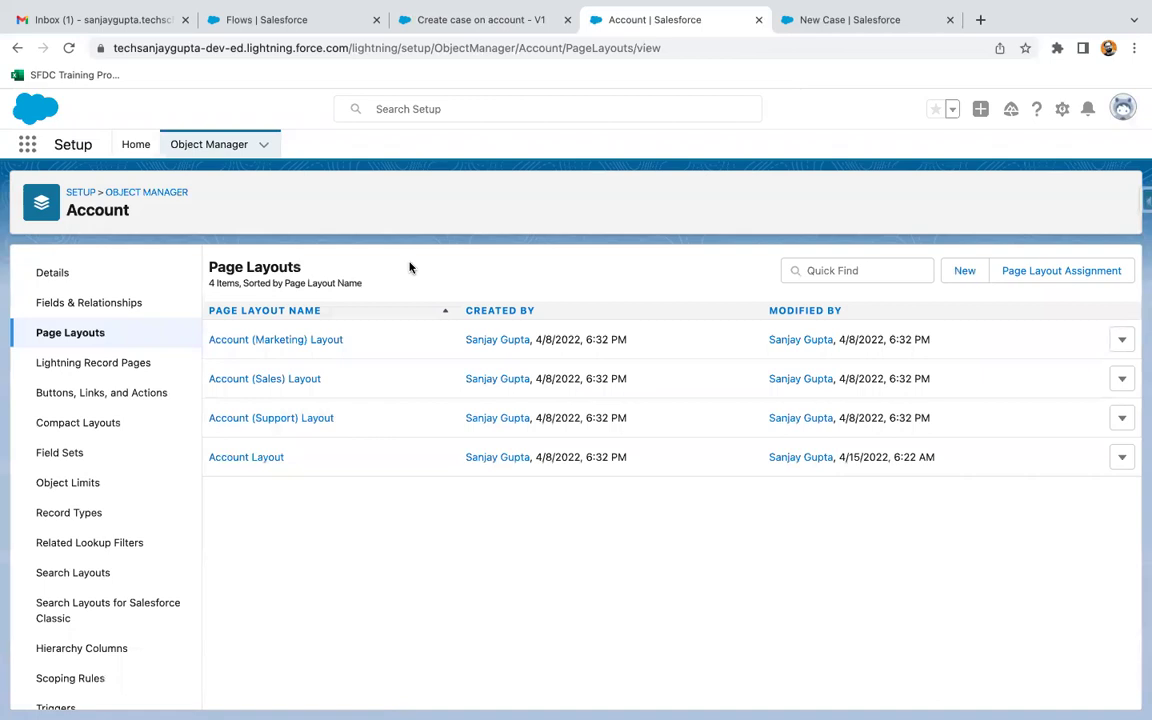
Step: Dismiss the New Case form and open the Test account from recent accounts
click(808, 24)
click(904, 109)
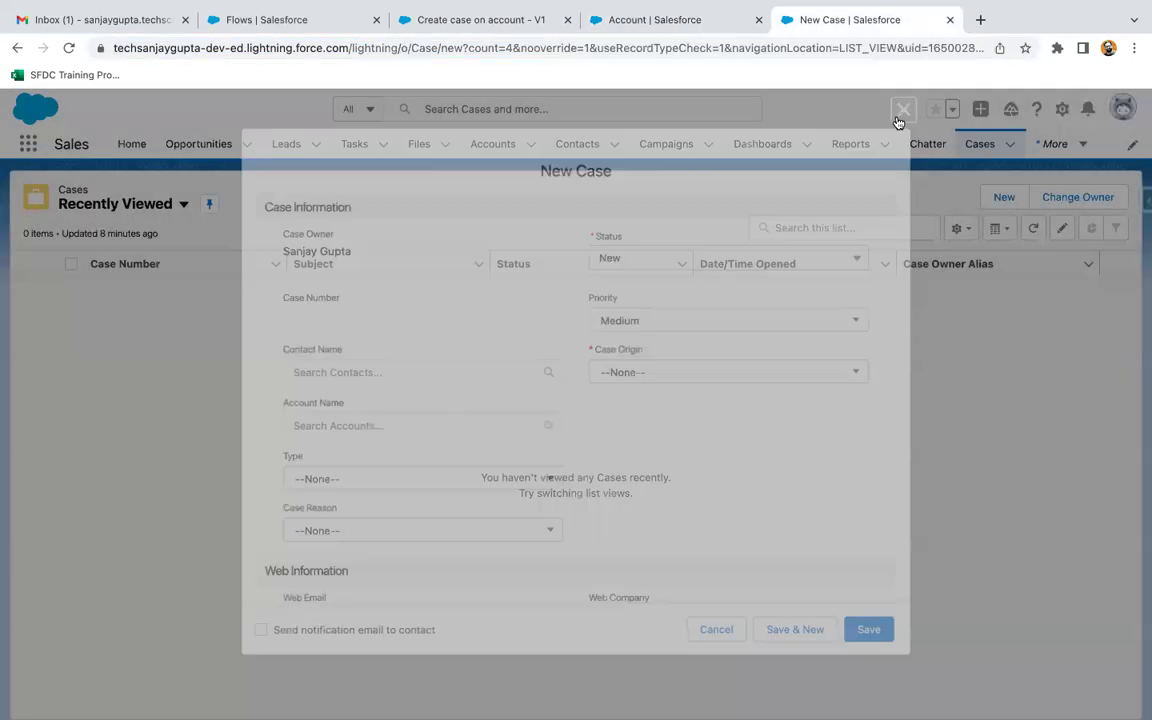
click(493, 146)
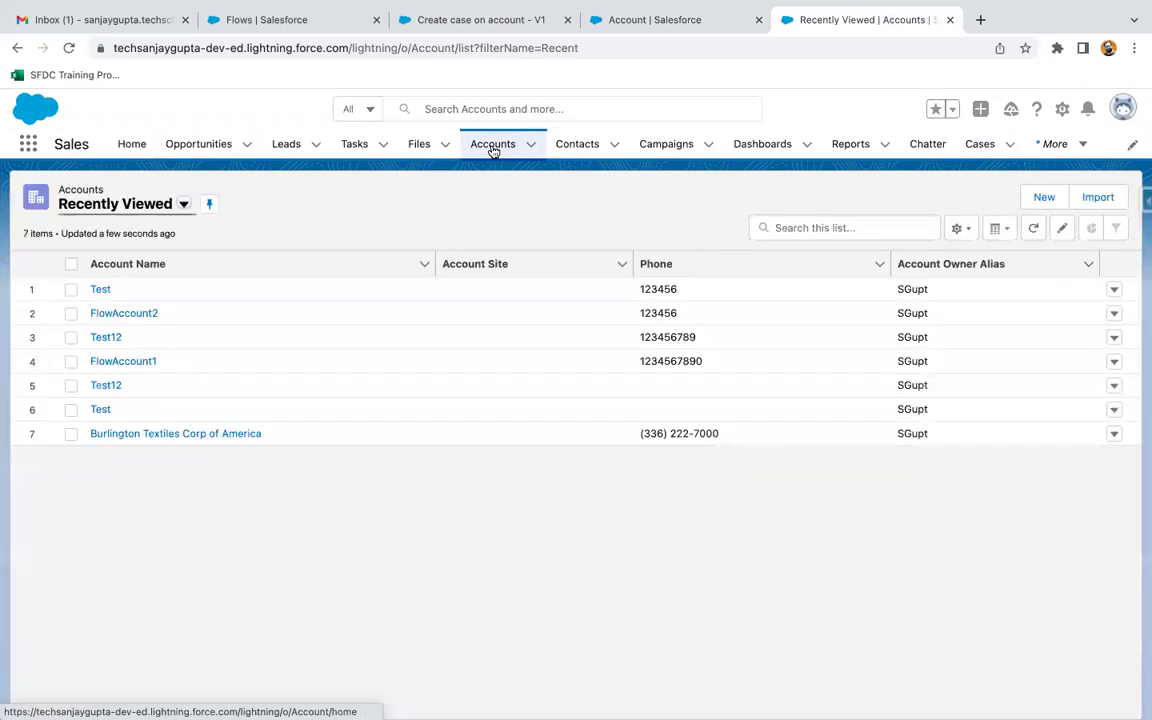
click(101, 290)
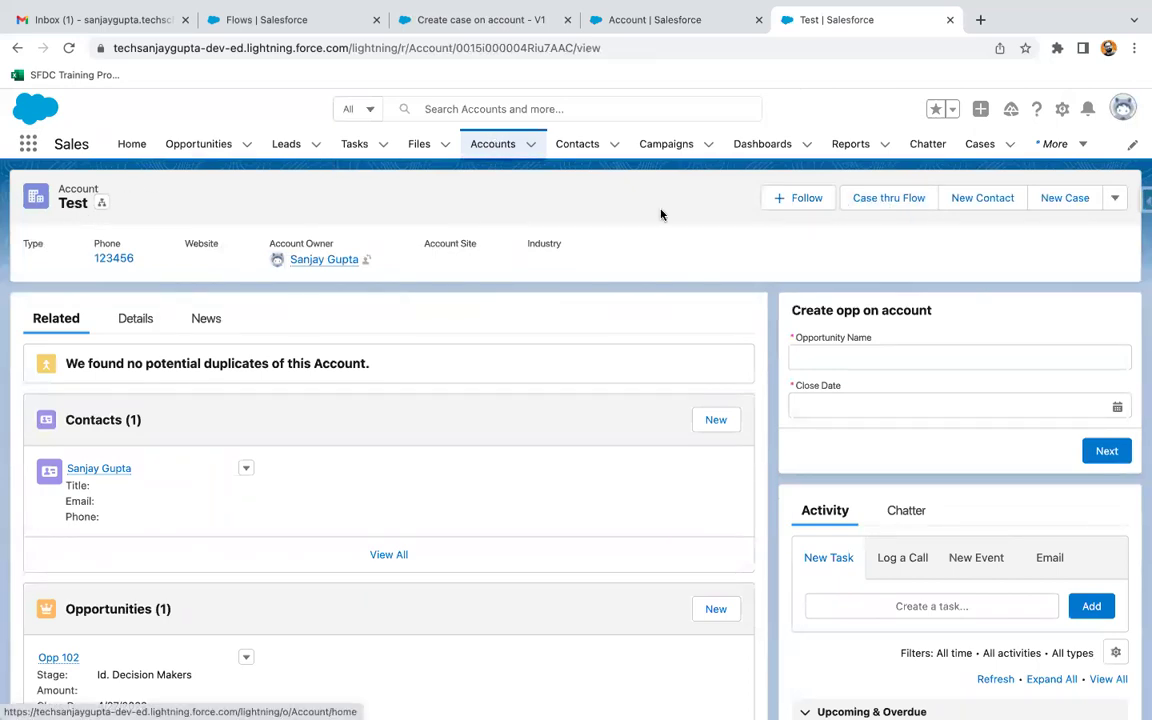
Step: Launch the Case thru Flow action on the FlowAccount1 account
click(485, 146)
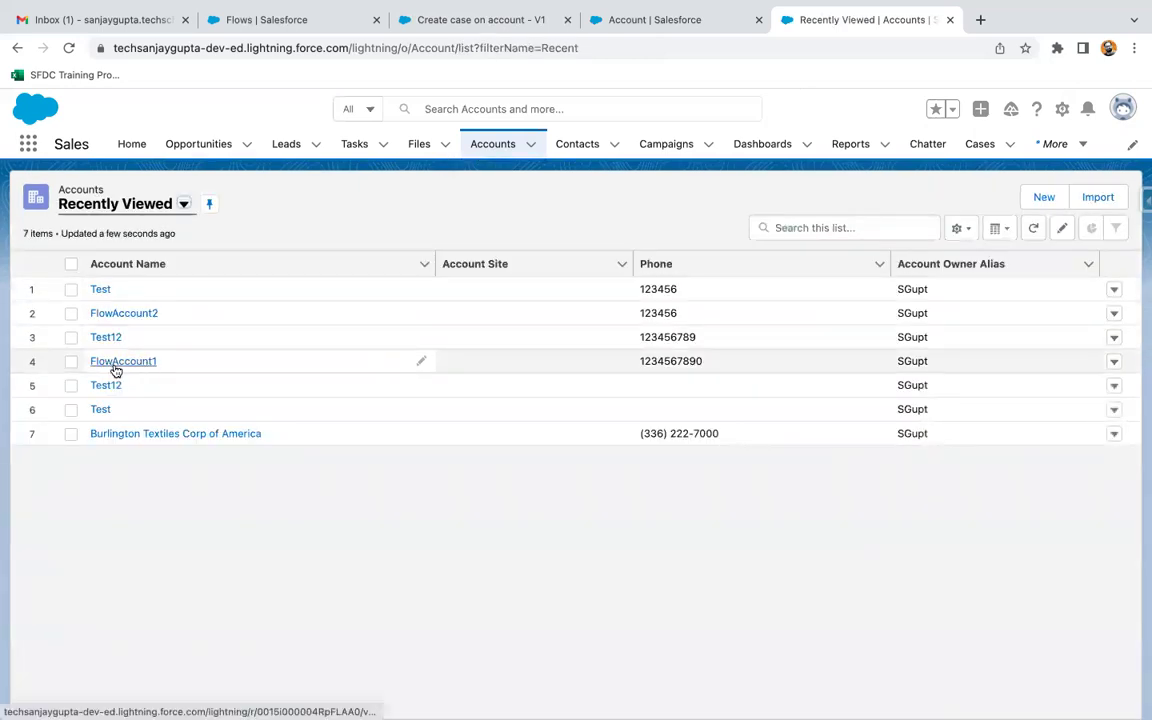
click(141, 362)
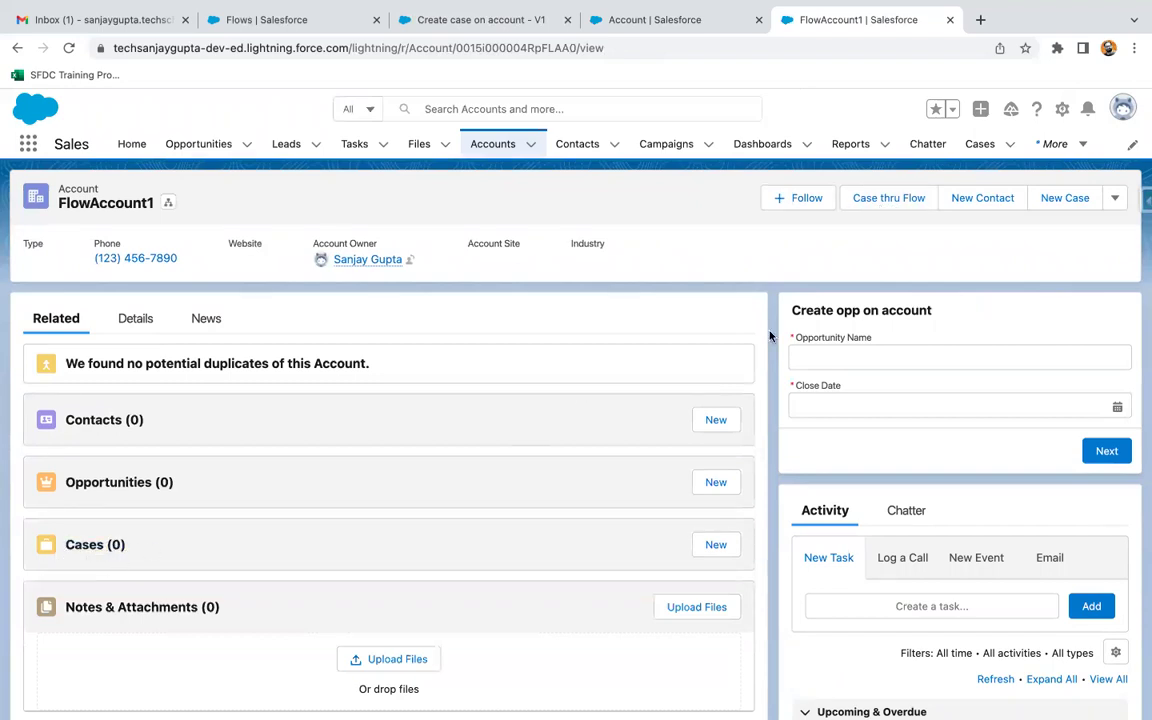
click(903, 195)
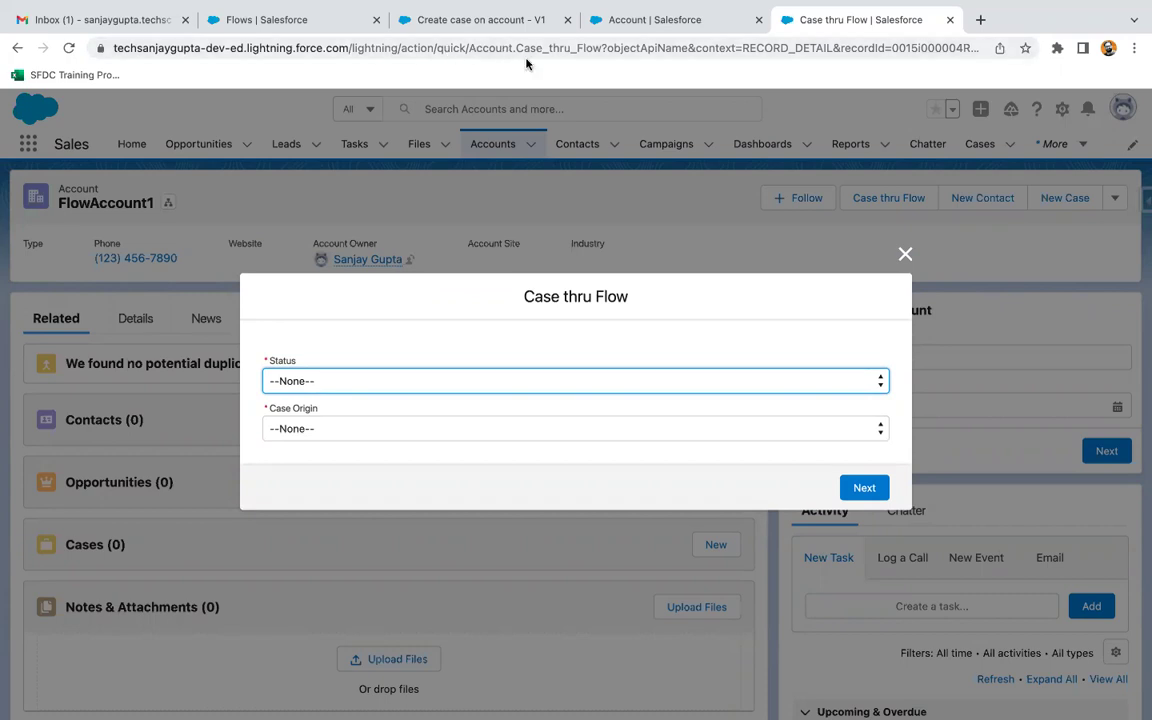
click(482, 20)
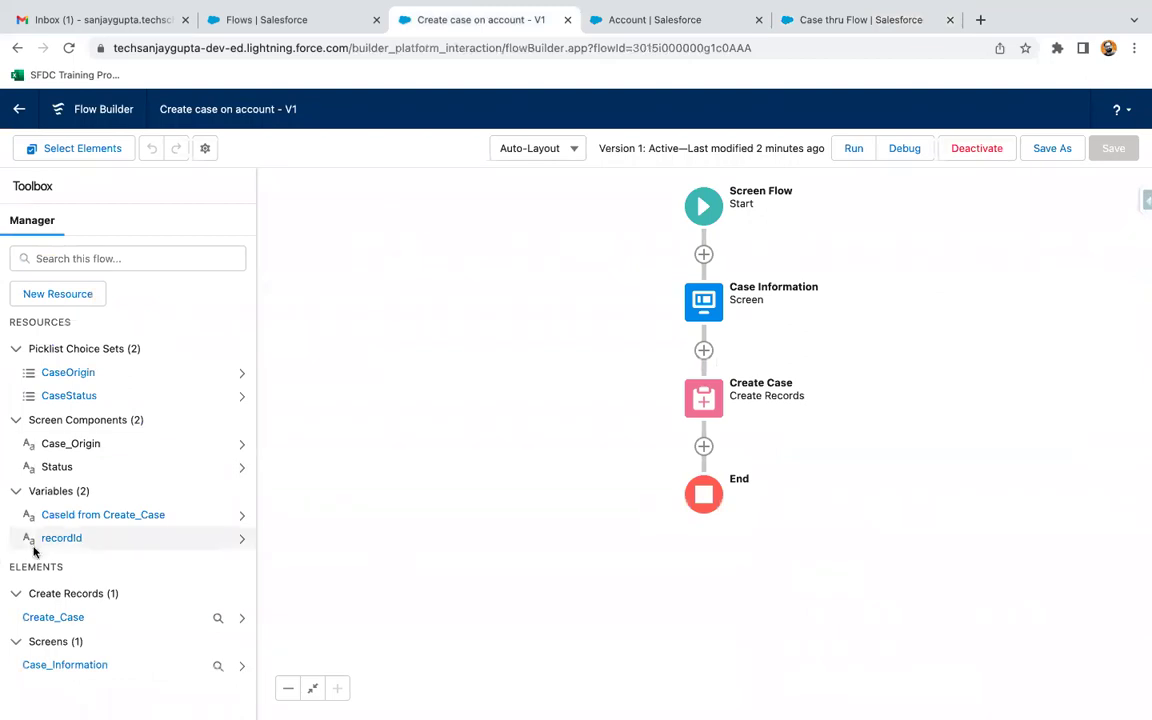
click(66, 540)
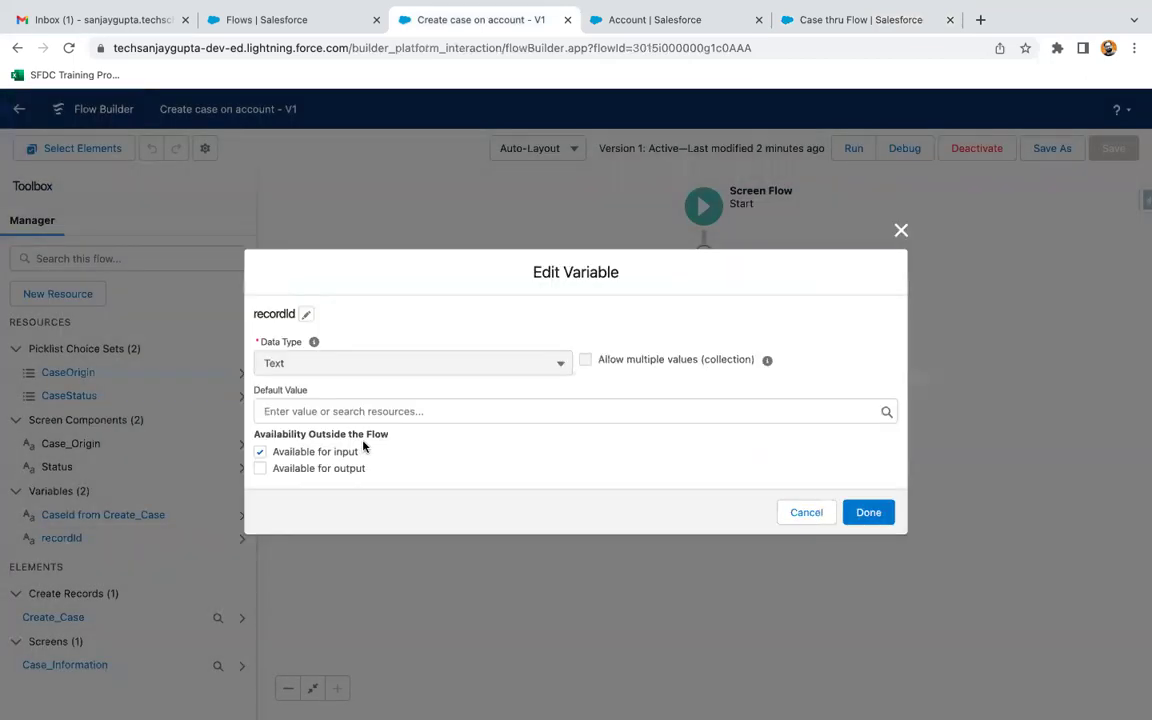
click(812, 513)
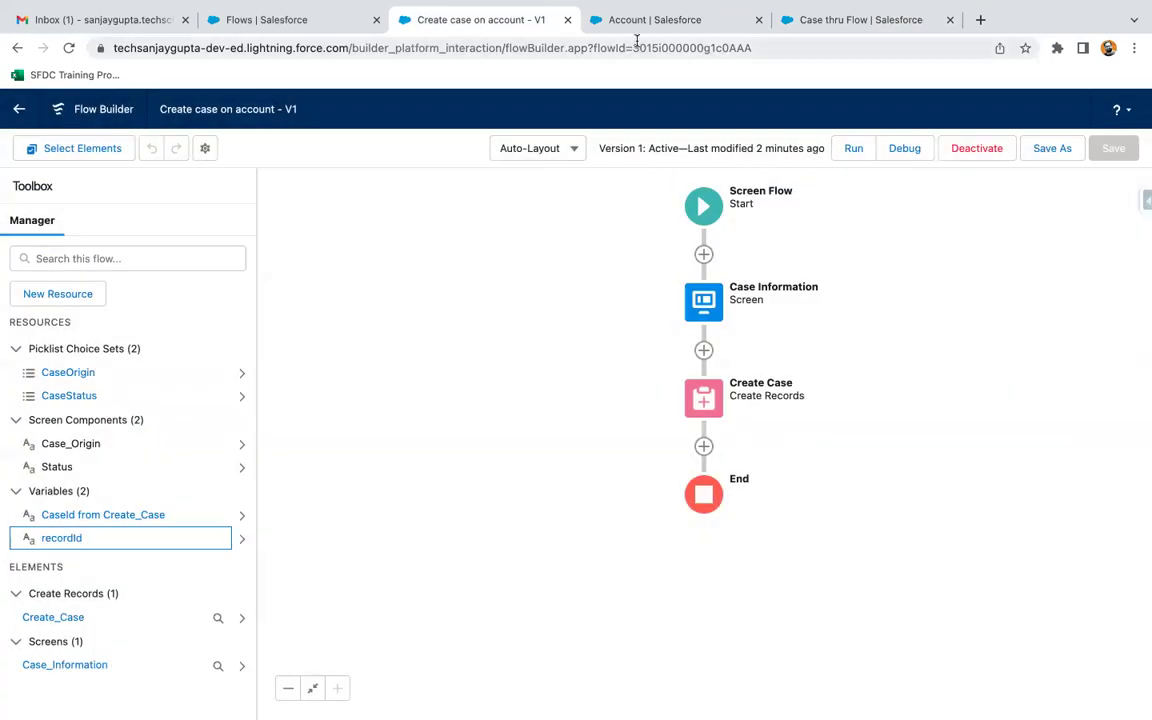
click(792, 19)
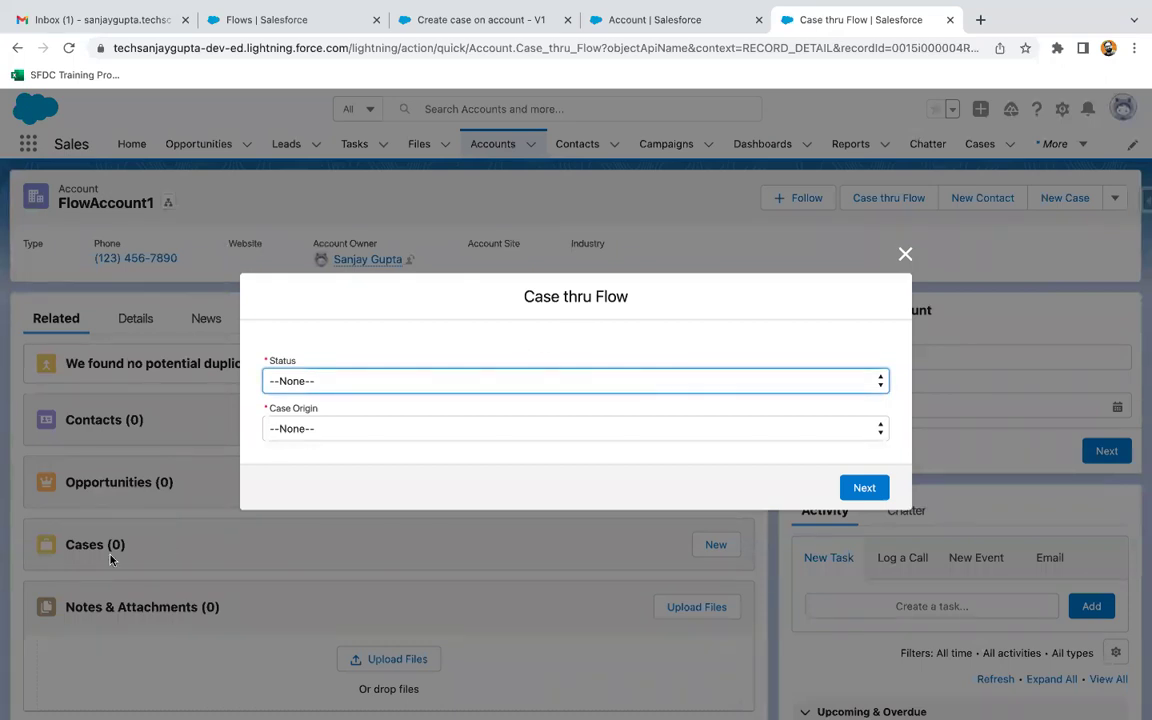
Step: Submit the form with Status Working and Case Origin Phone, creating case 00001026
click(318, 380)
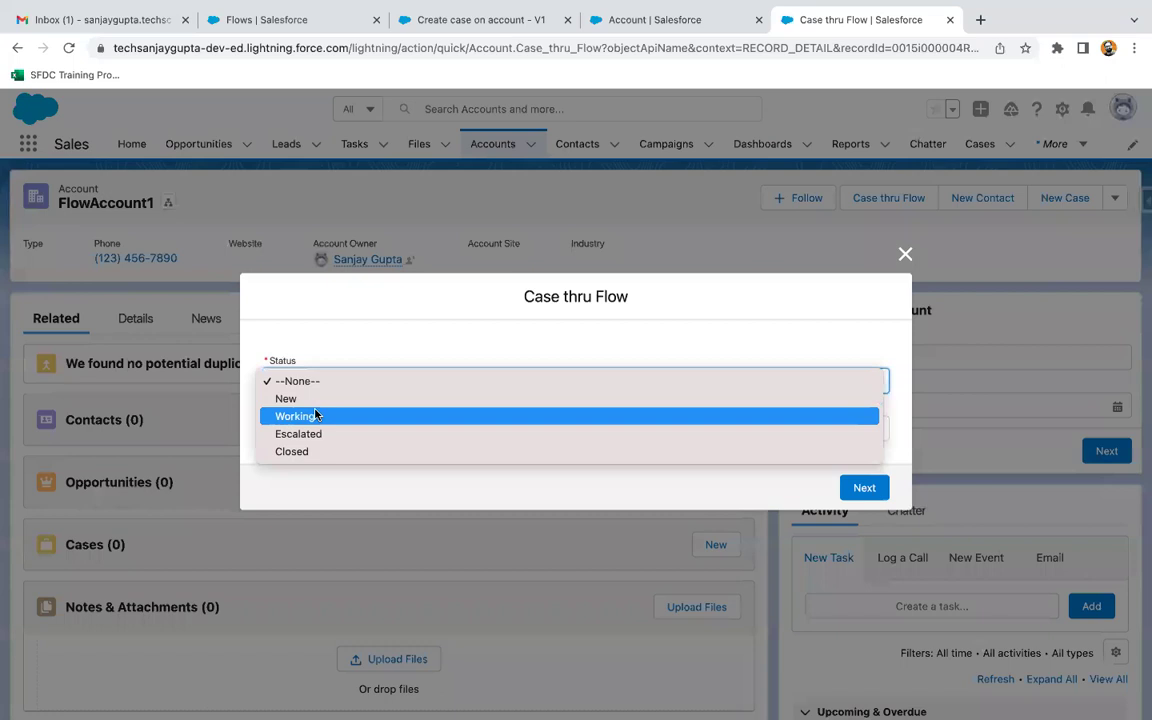
click(315, 414)
click(314, 429)
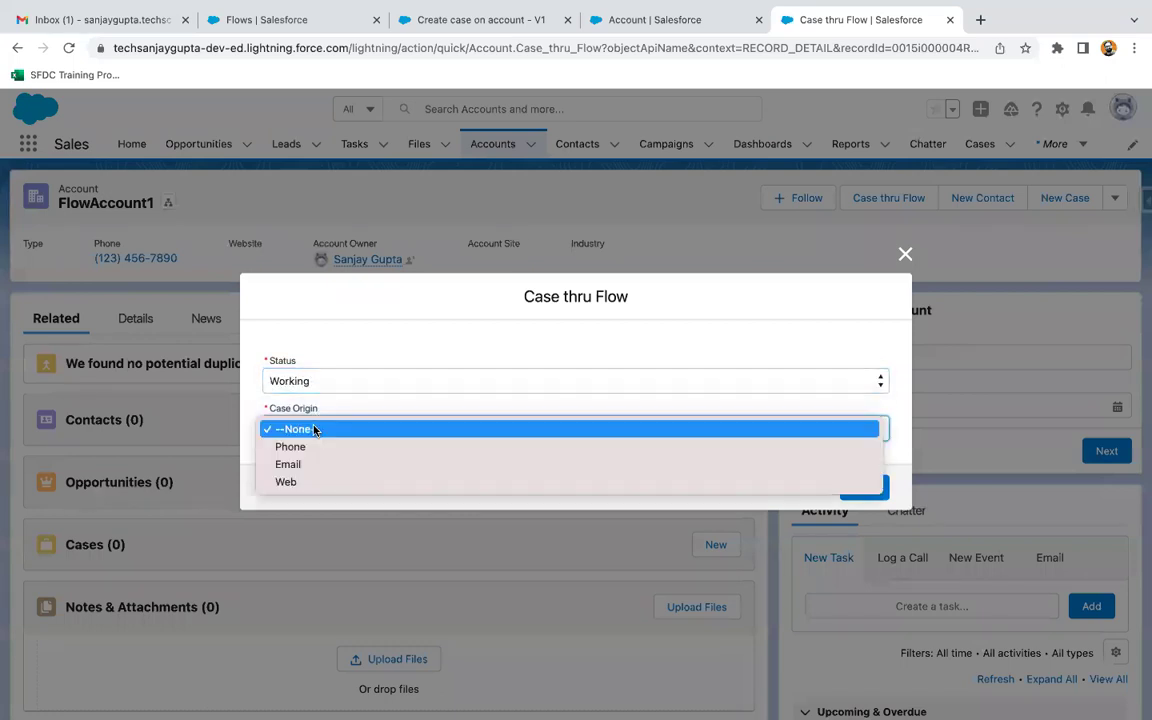
click(314, 444)
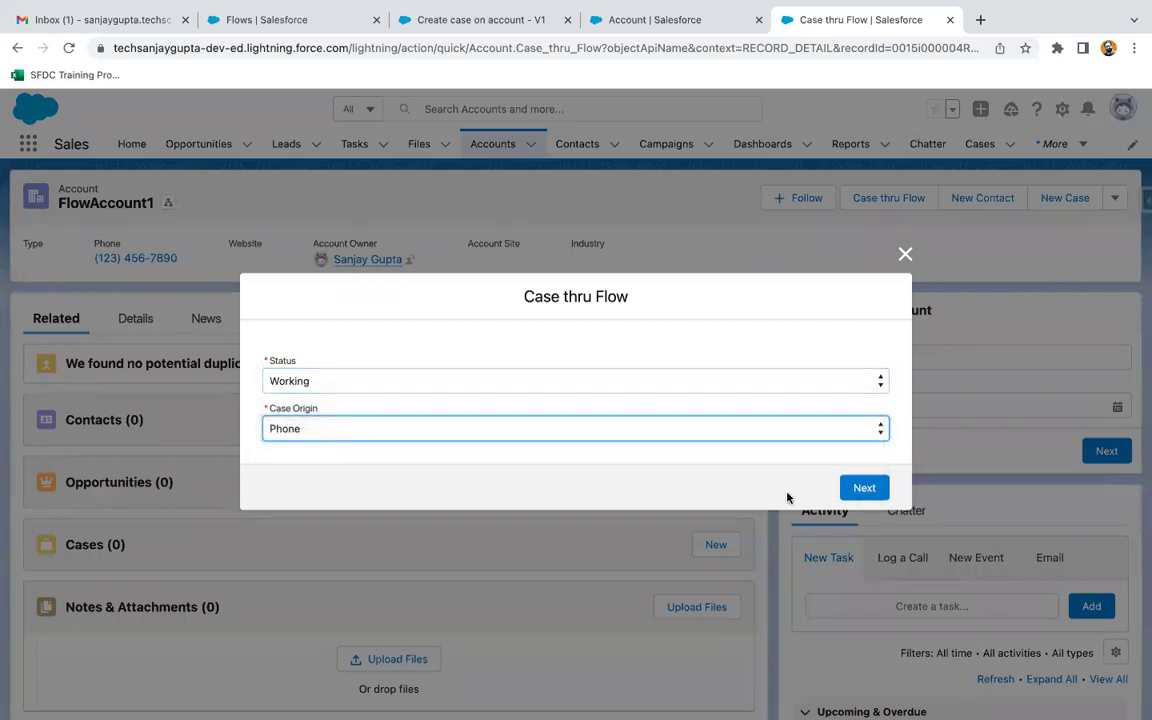
click(863, 487)
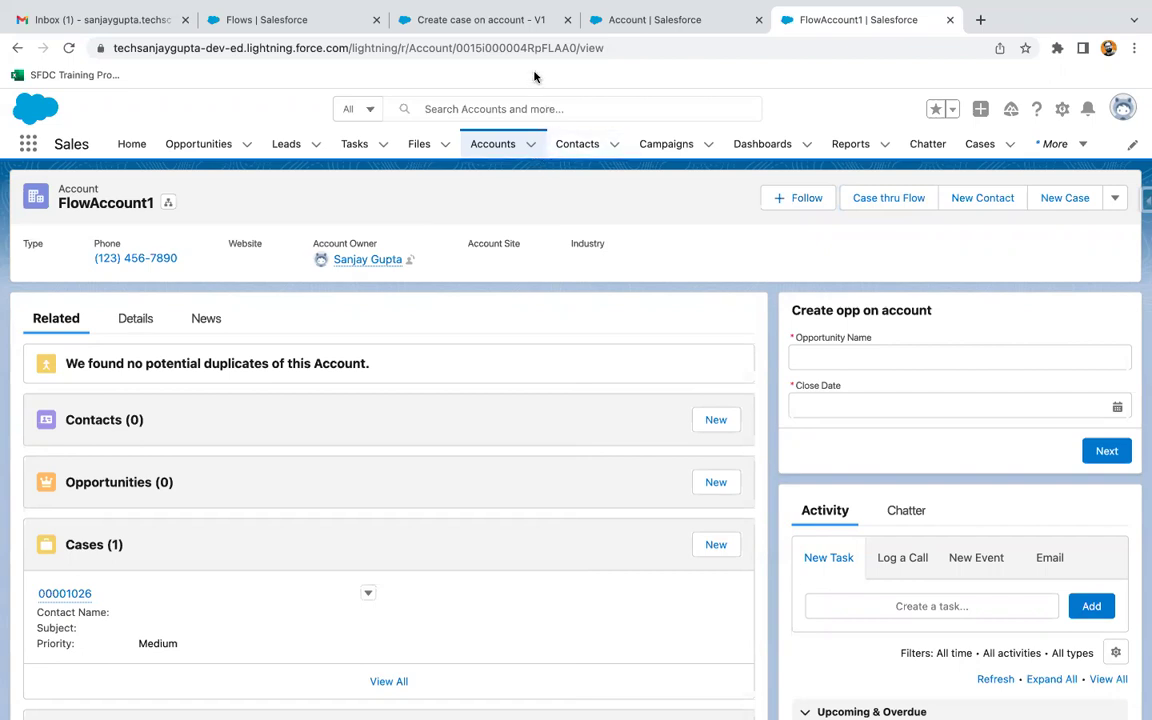
Step: Launch the Case thru Flow action on the Test12 account
click(506, 146)
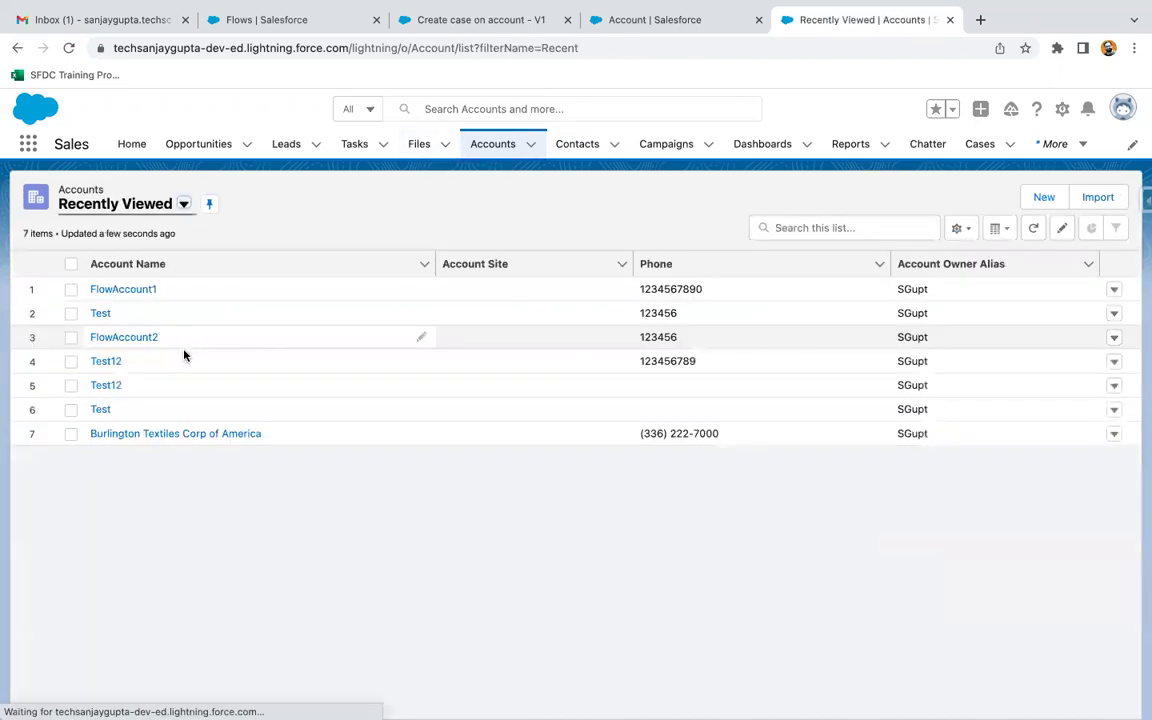
click(106, 386)
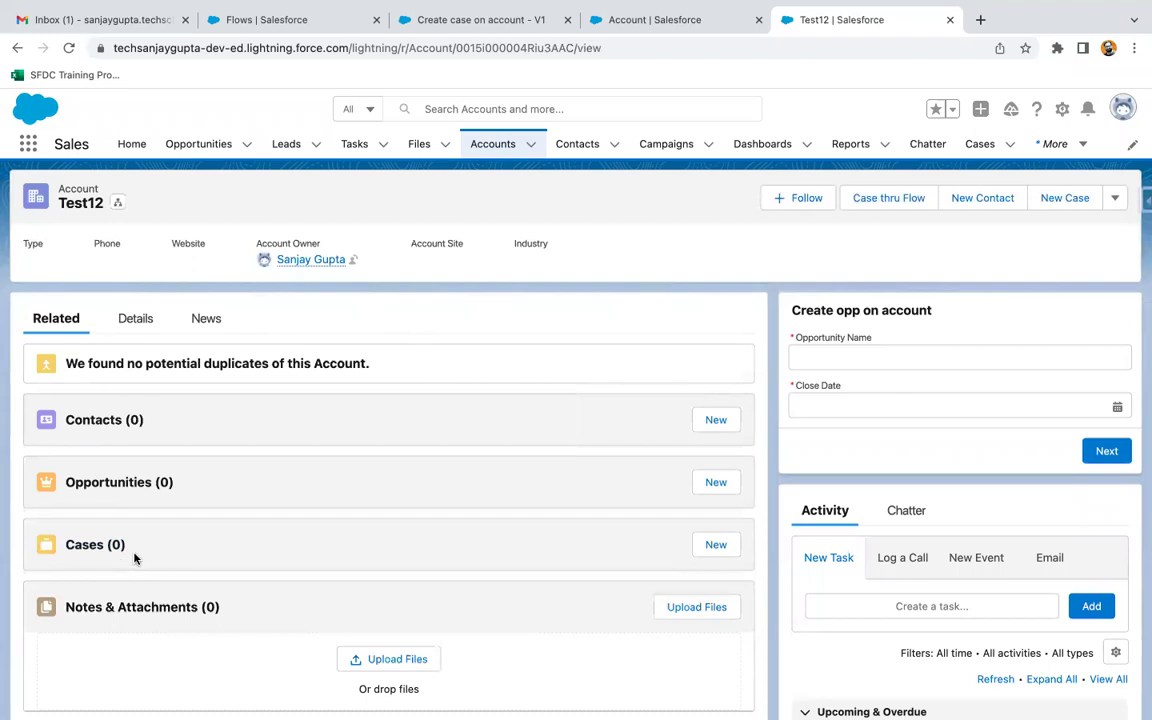
click(888, 198)
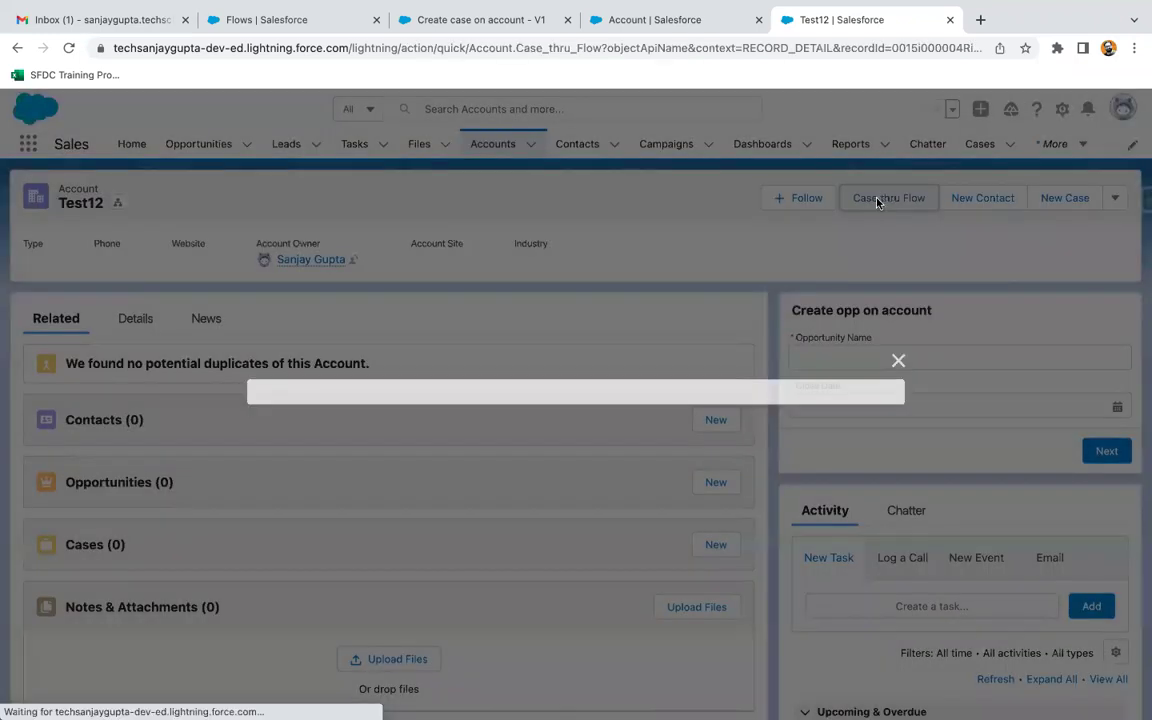
Step: Submit the form with Status Working and Case Origin Email
click(347, 380)
click(334, 415)
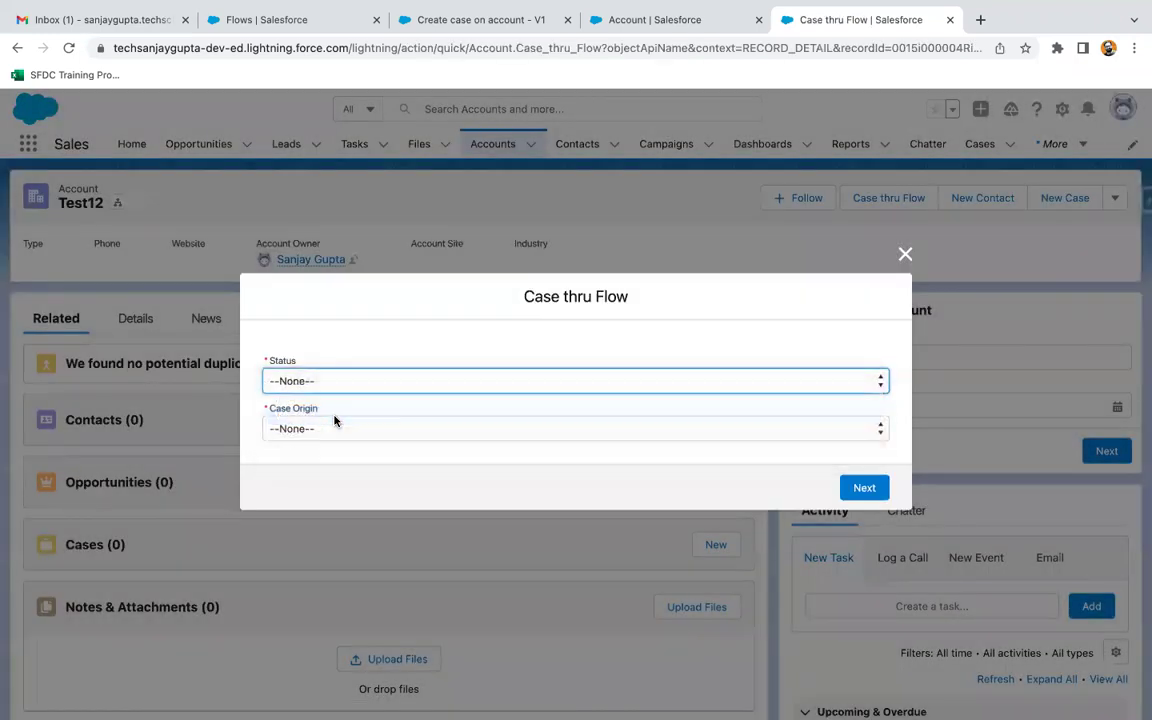
click(345, 425)
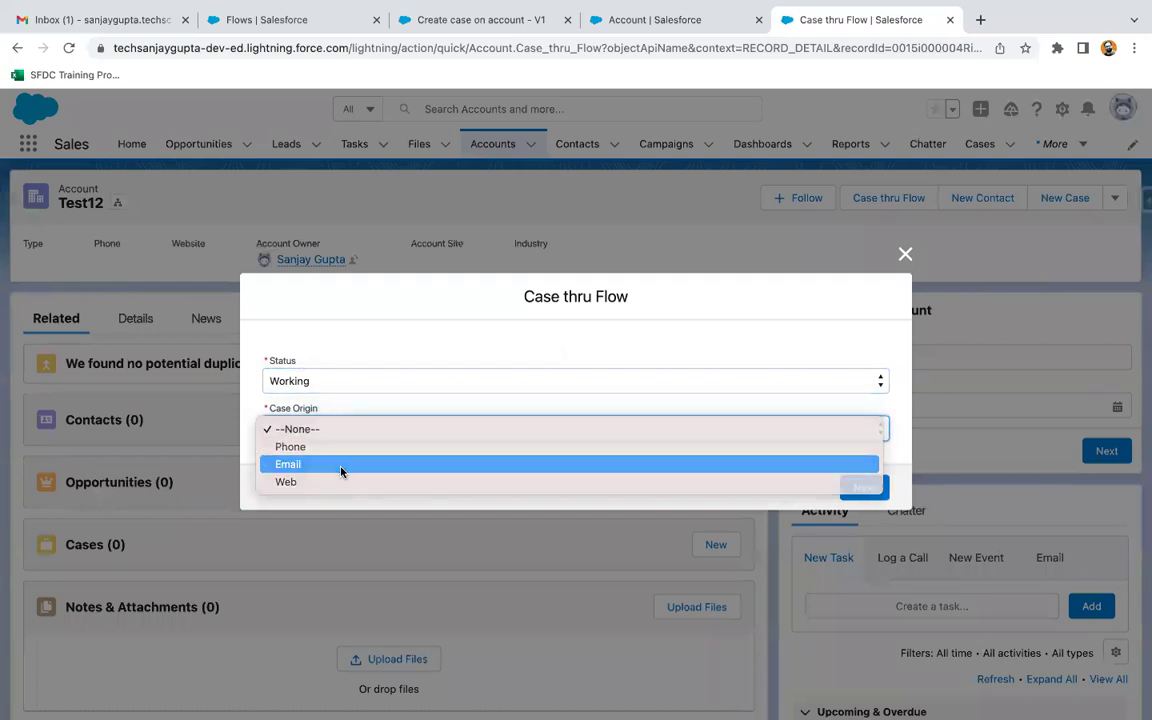
click(342, 466)
click(866, 488)
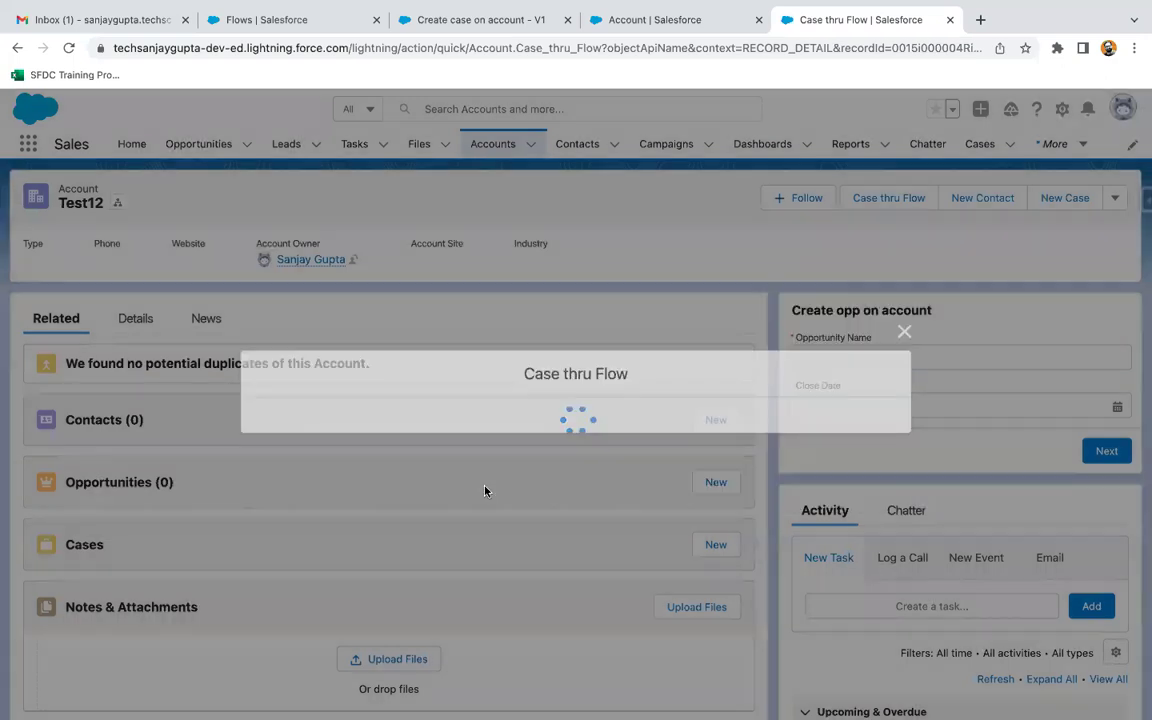